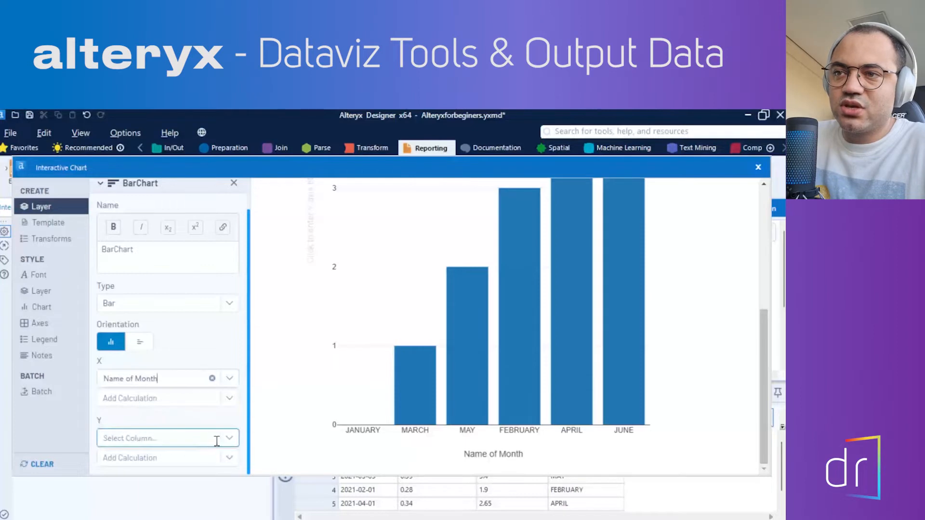
Step: Plot Monthly Interest on the bar chart's Y axis with Sum as its calculation
{"action": "left_click", "coordinate": [230, 439]}
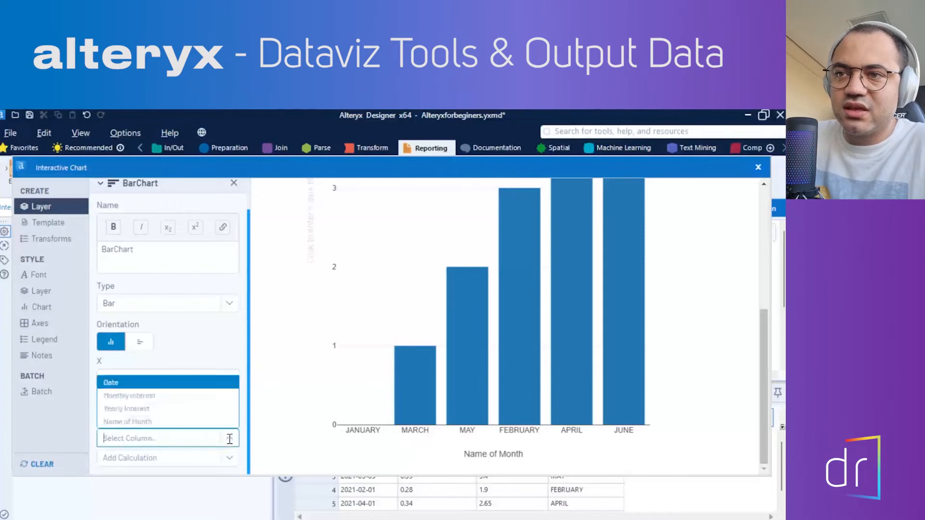
{"action": "left_click", "coordinate": [160, 396]}
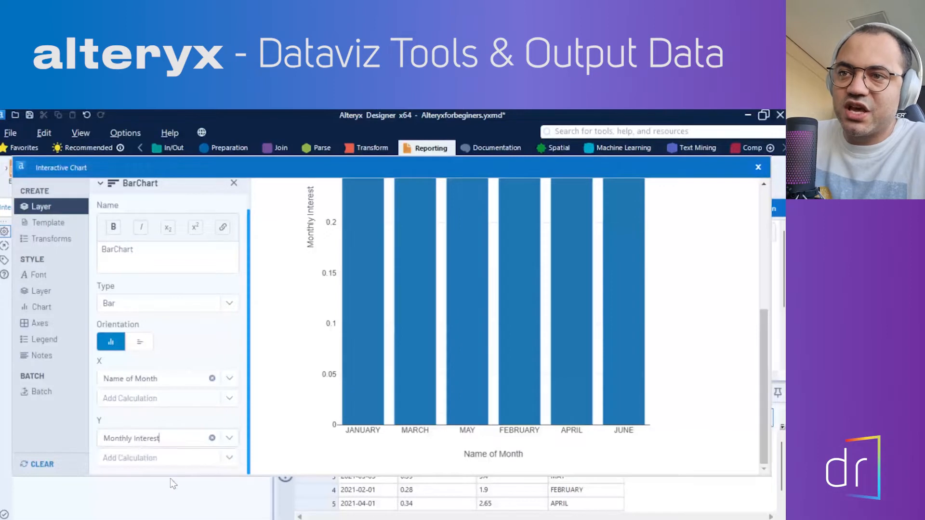
{"action": "left_click", "coordinate": [230, 458]}
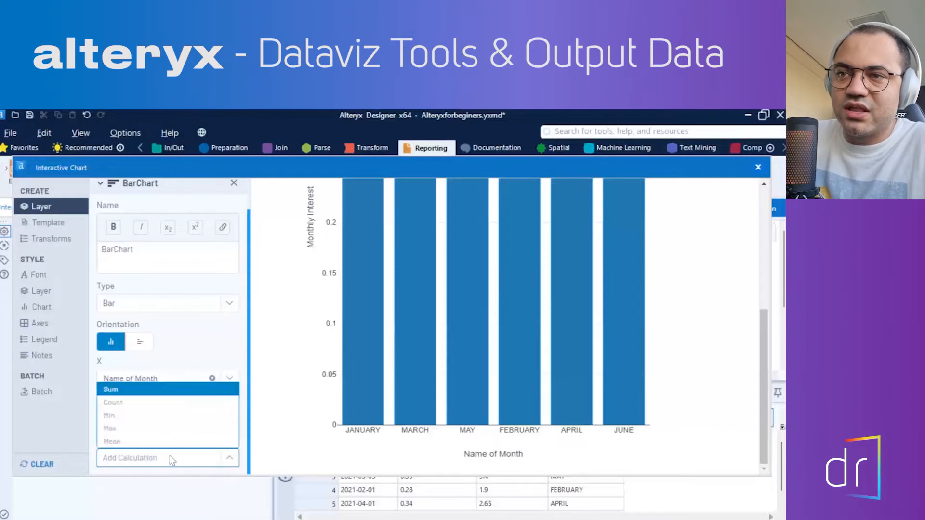
{"action": "left_click", "coordinate": [136, 392]}
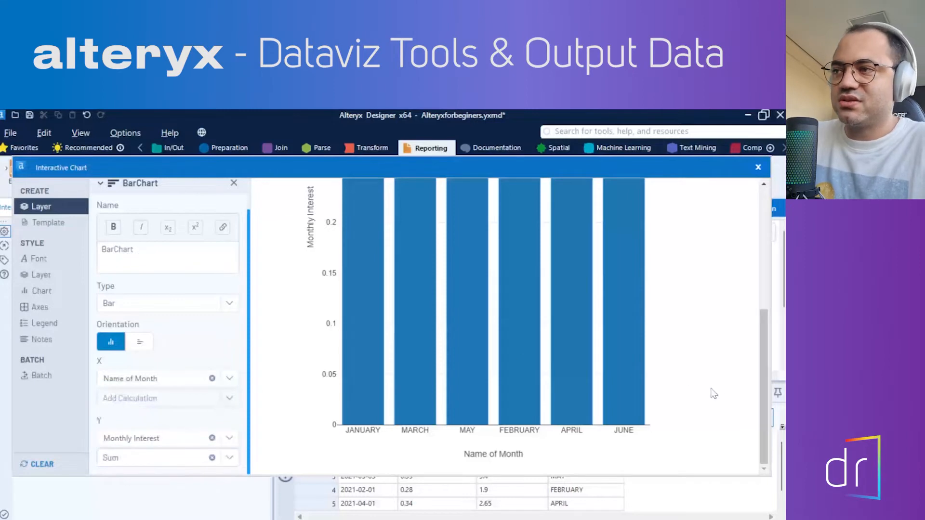
{"action": "left_click_drag", "start_coordinate": [765, 388], "coordinate": [744, 273]}
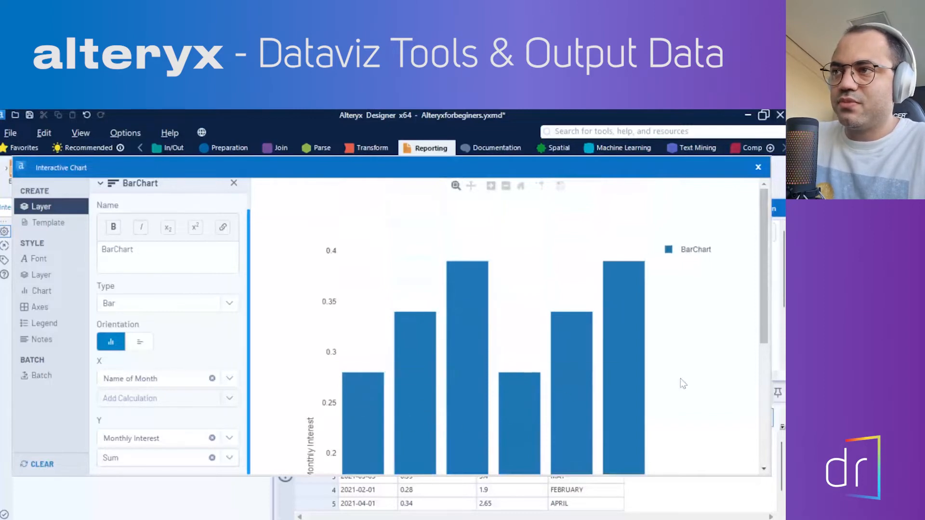
{"action": "mouse_move", "coordinate": [763, 322]}
{"action": "left_mouse_down"}
{"action": "mouse_move", "coordinate": [772, 436]}
{"action": "mouse_move", "coordinate": [766, 313]}
{"action": "left_mouse_up"}
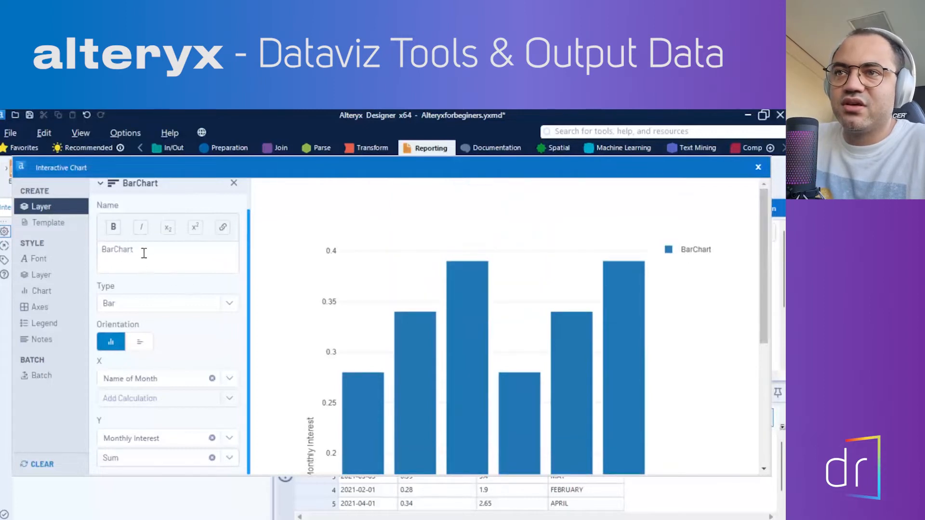
Step: Rename the bar chart layer as "Monthly Interest"
{"action": "left_click", "coordinate": [197, 264]}
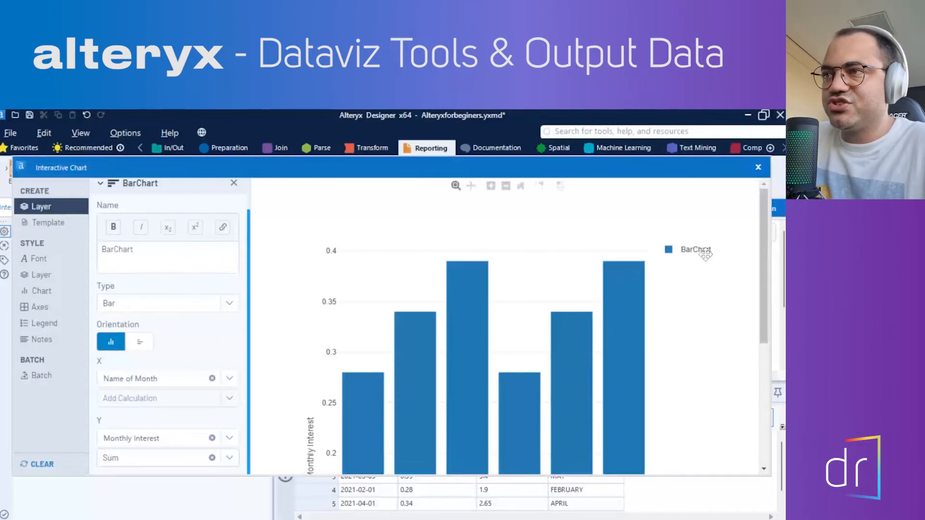
{"action": "double_click", "coordinate": [124, 250]}
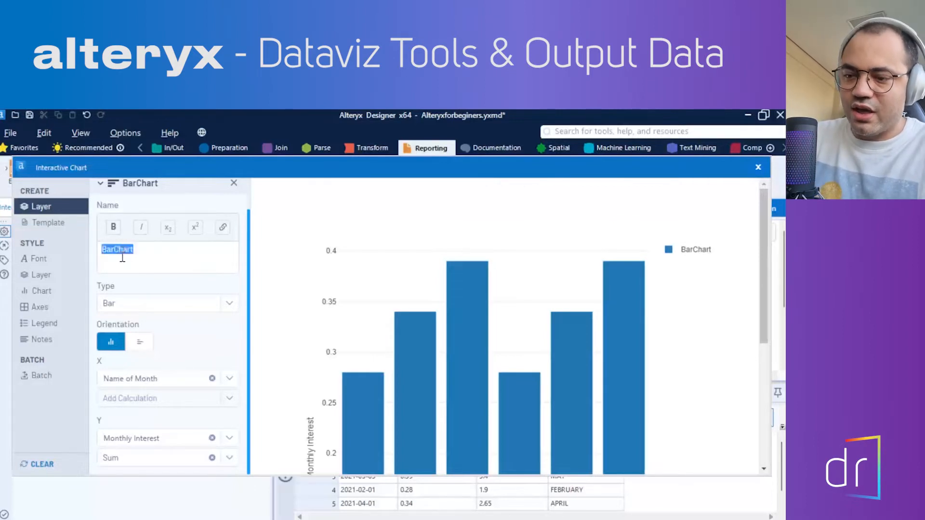
{"action": "type", "text": "Month"}
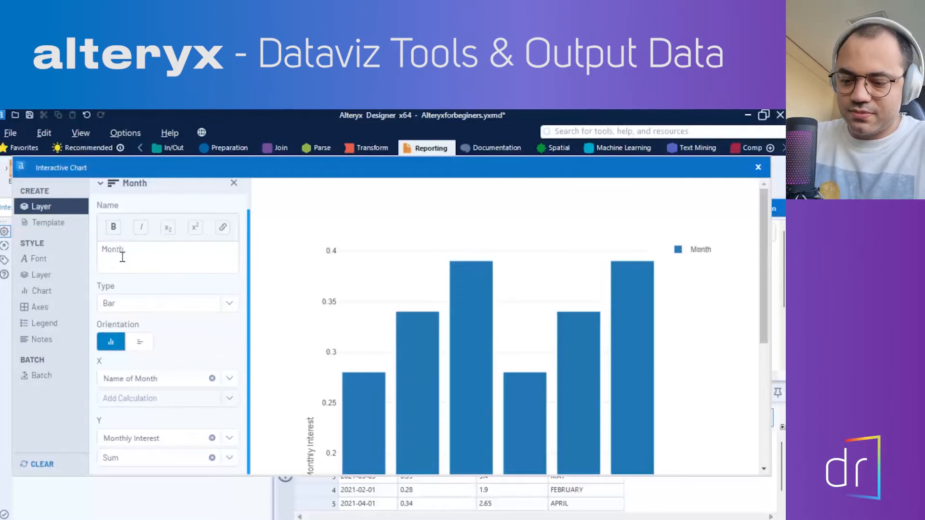
{"action": "type", "text": "ly Interest"}
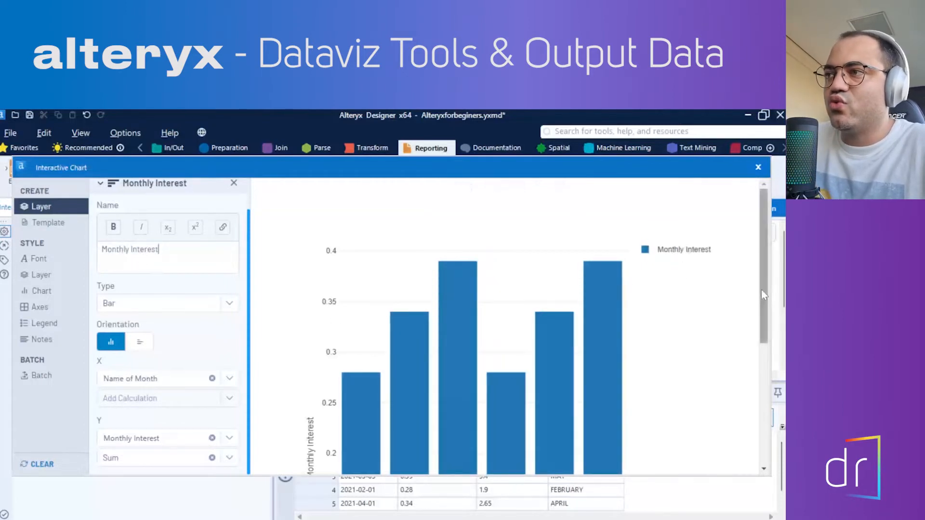
{"action": "left_click_drag", "start_coordinate": [761, 290], "coordinate": [753, 301]}
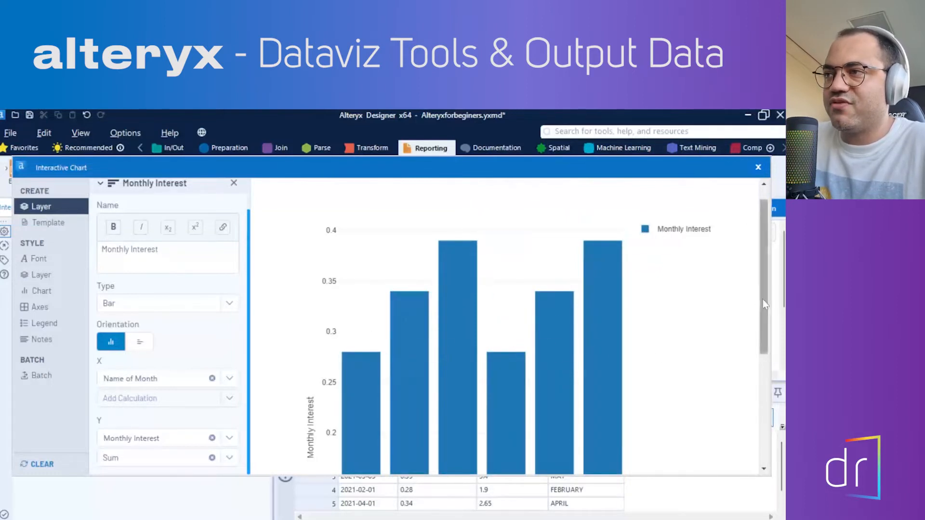
{"action": "scroll", "coordinate": [761, 406], "scroll_direction": "down", "scroll_amount": 3}
{"action": "scroll", "coordinate": [761, 407], "scroll_direction": "up", "scroll_amount": 4}
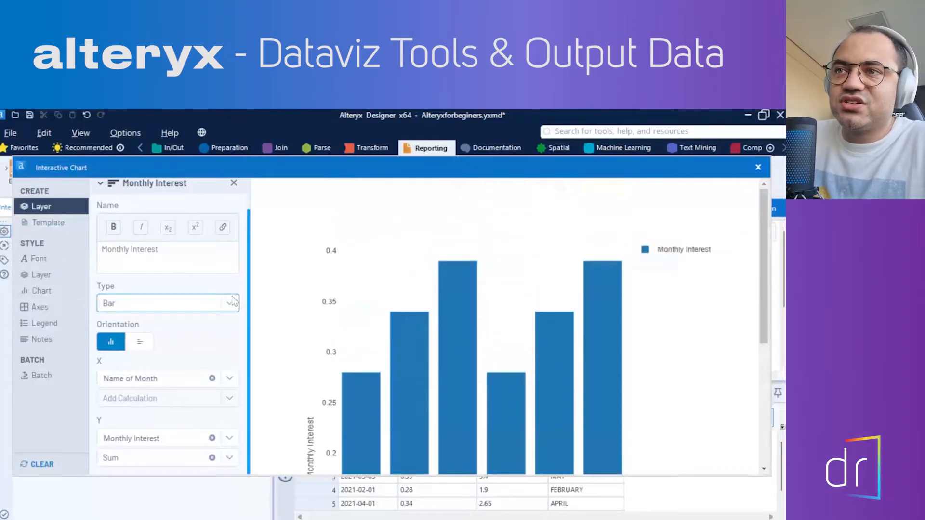
{"action": "scroll", "coordinate": [251, 298], "scroll_direction": "up", "scroll_amount": 1}
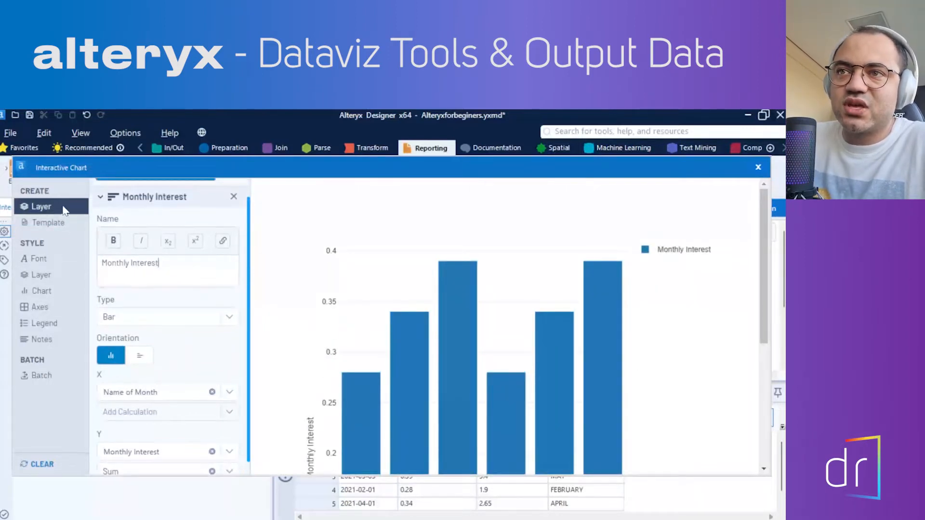
Step: Set the chart's global font to Serif at size 10
{"action": "left_click", "coordinate": [39, 260]}
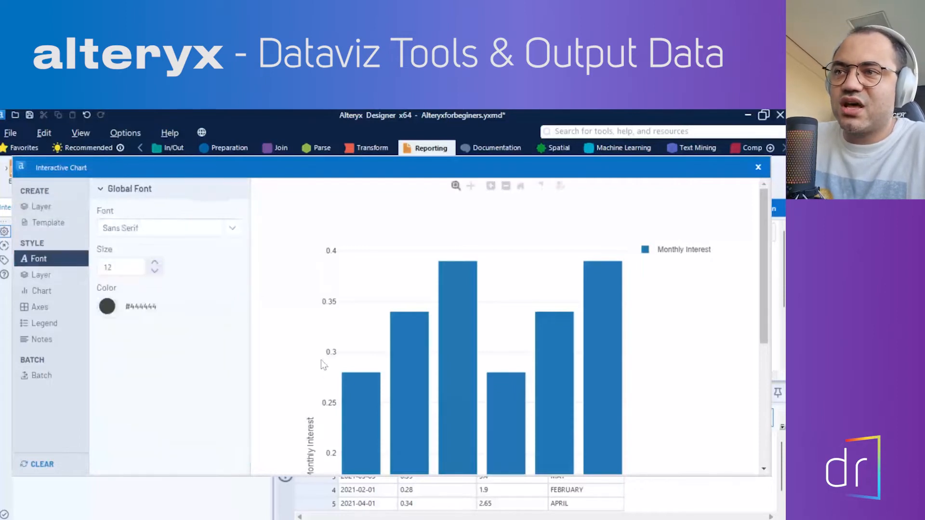
{"action": "left_click", "coordinate": [192, 236]}
{"action": "left_click", "coordinate": [167, 258]}
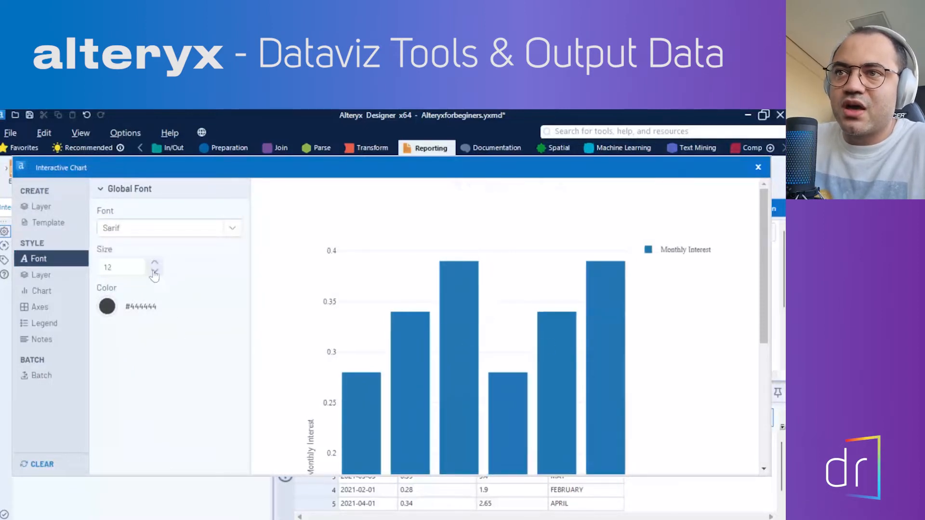
{"action": "left_click", "coordinate": [153, 271]}
{"action": "left_click", "coordinate": [154, 271]}
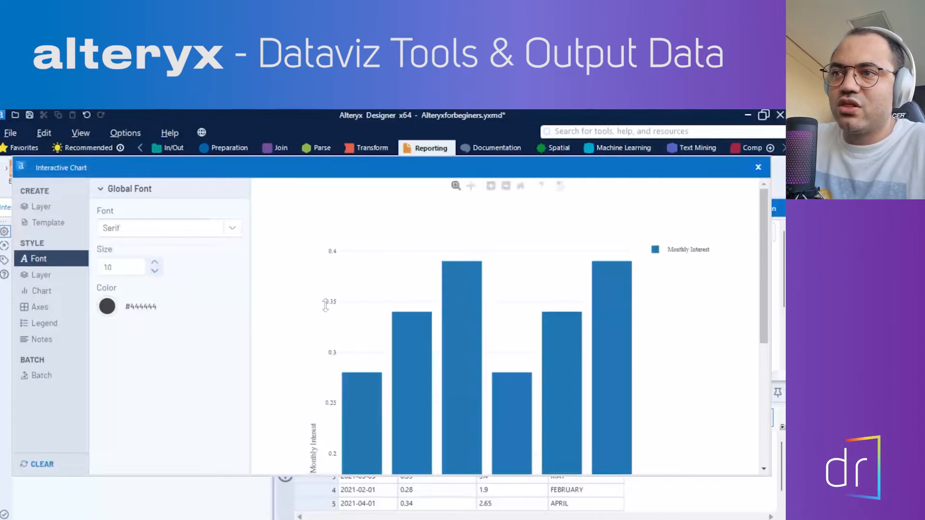
{"action": "mouse_move", "coordinate": [761, 305]}
{"action": "left_mouse_down"}
{"action": "mouse_move", "coordinate": [767, 431]}
{"action": "mouse_move", "coordinate": [767, 311]}
{"action": "left_mouse_up"}
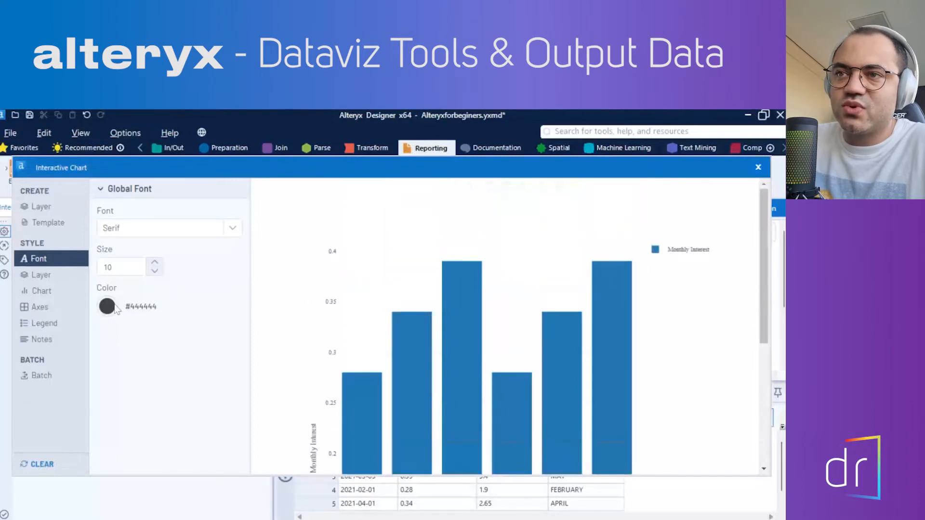
Step: Set the global font color to the default blue #1F77B4
{"action": "left_click", "coordinate": [107, 307]}
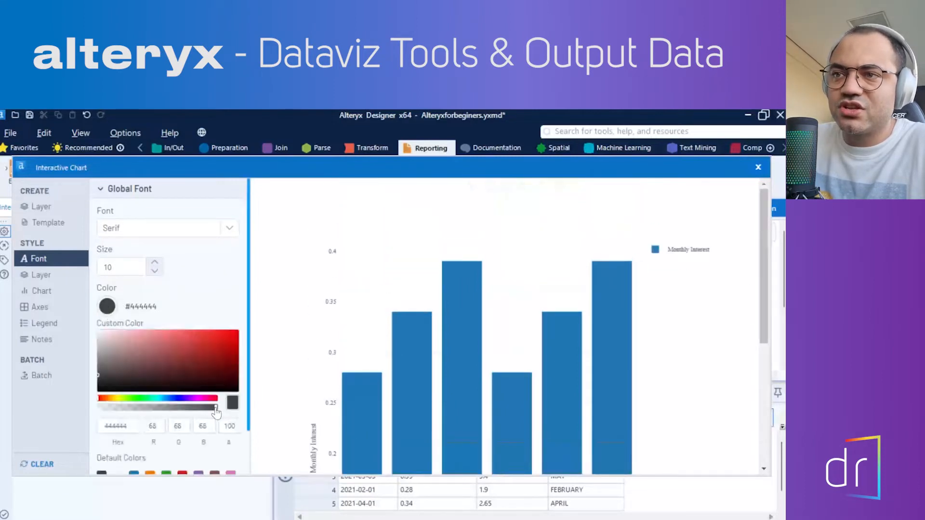
{"action": "left_click", "coordinate": [177, 399]}
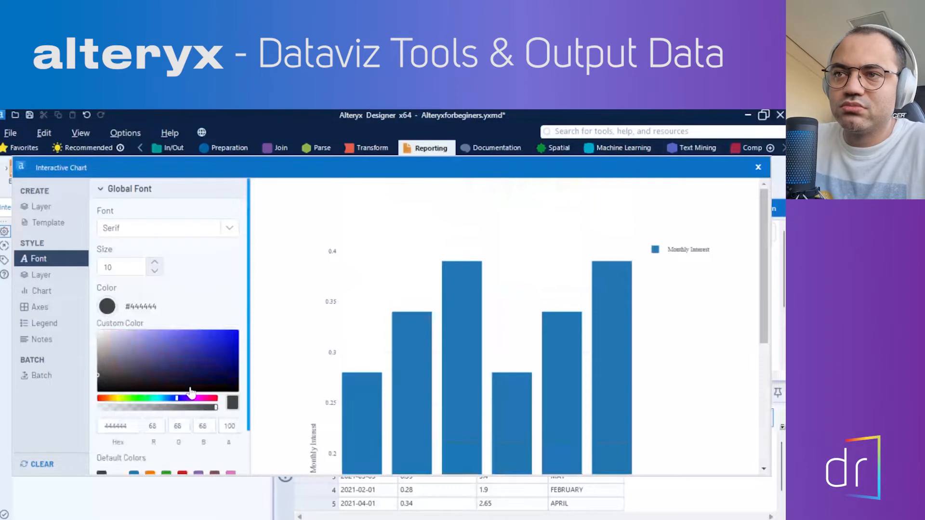
{"action": "left_click", "coordinate": [179, 339]}
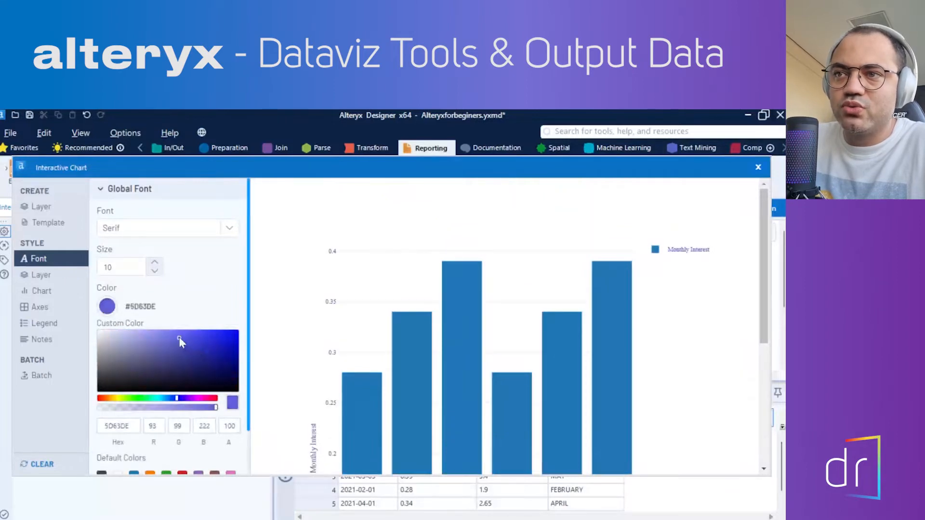
{"action": "left_click", "coordinate": [180, 339]}
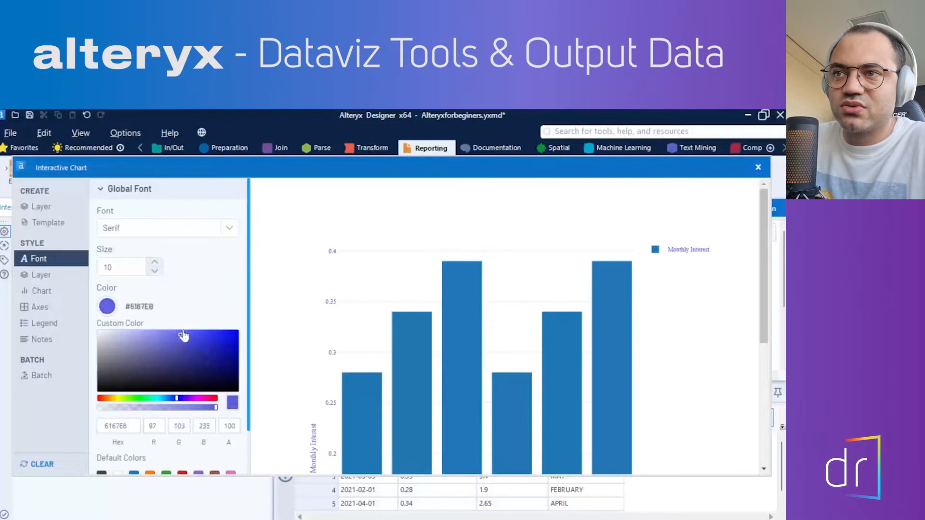
{"action": "scroll", "coordinate": [193, 356], "scroll_direction": "down", "scroll_amount": 1}
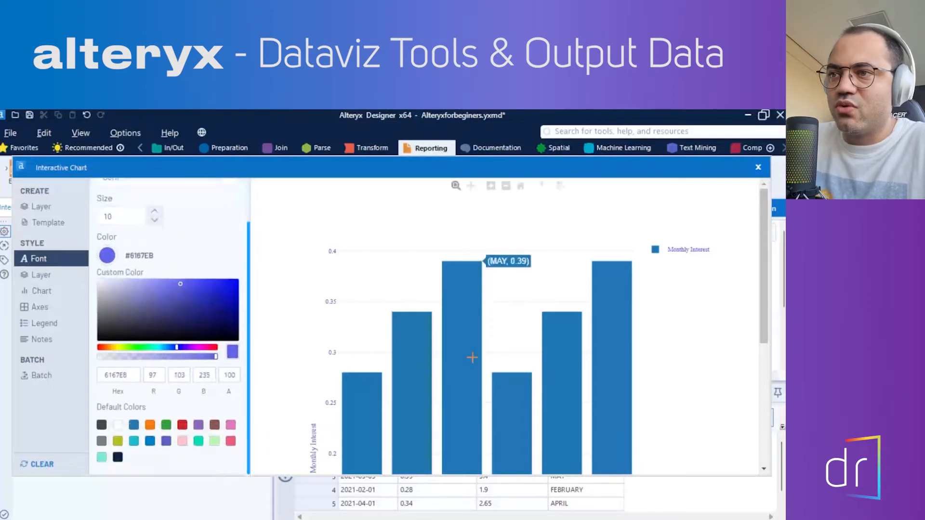
{"action": "left_click", "coordinate": [135, 426]}
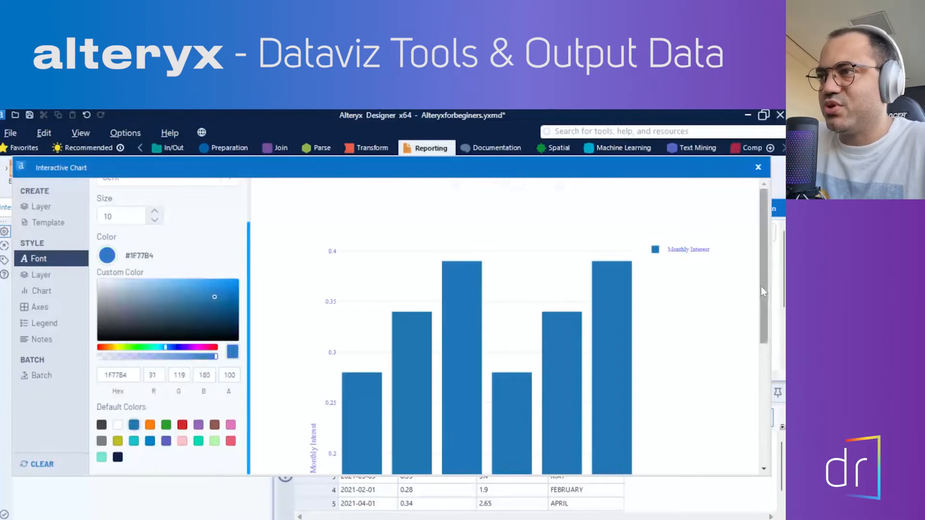
{"action": "left_click_drag", "start_coordinate": [761, 286], "coordinate": [578, 278]}
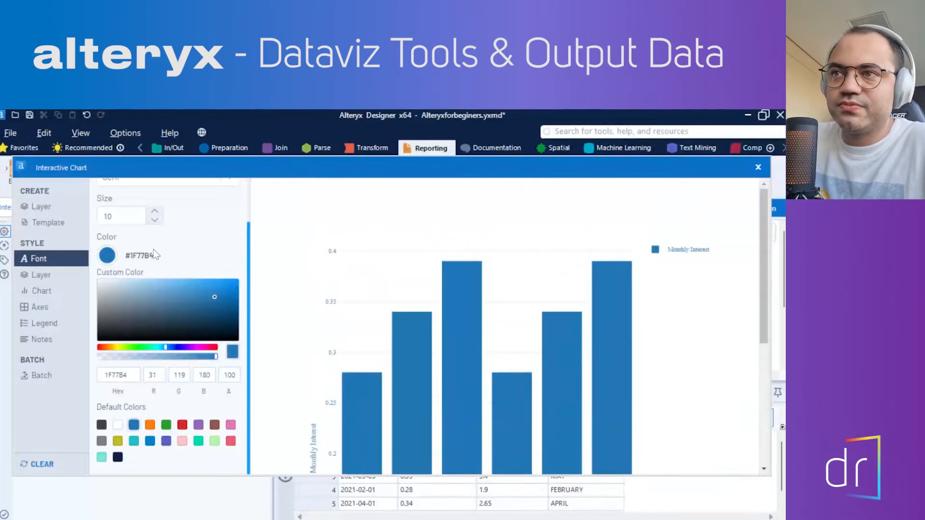
Step: Set the border width of the Monthly Interest bars to 2 and open their border color choices
{"action": "left_click", "coordinate": [34, 275]}
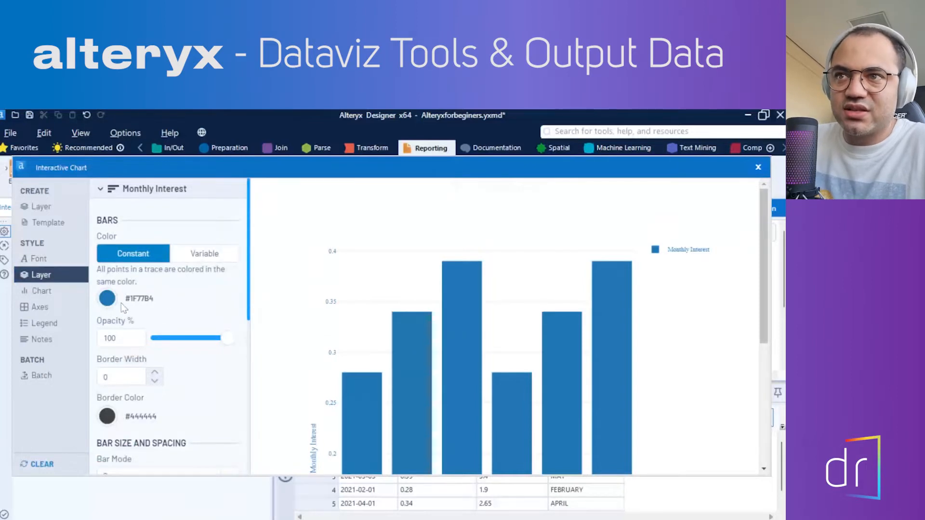
{"action": "left_click", "coordinate": [154, 374]}
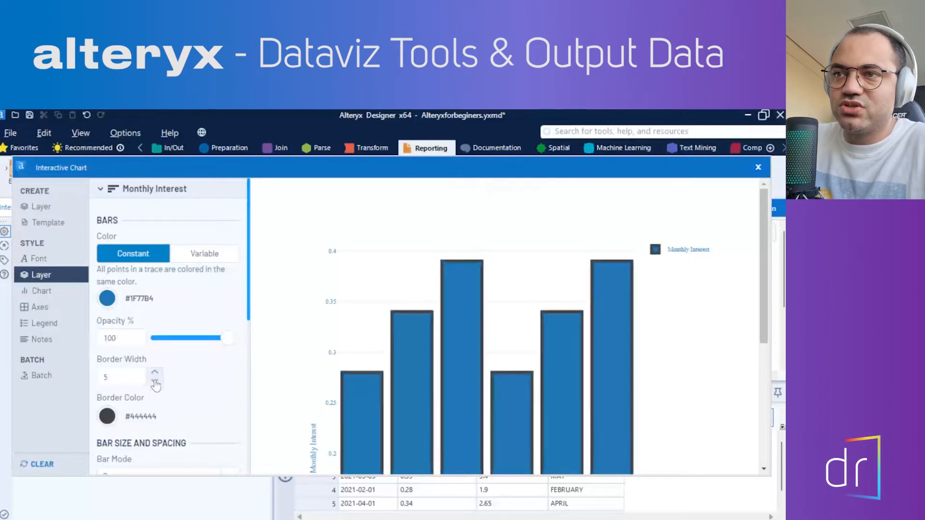
{"action": "left_click", "coordinate": [155, 384]}
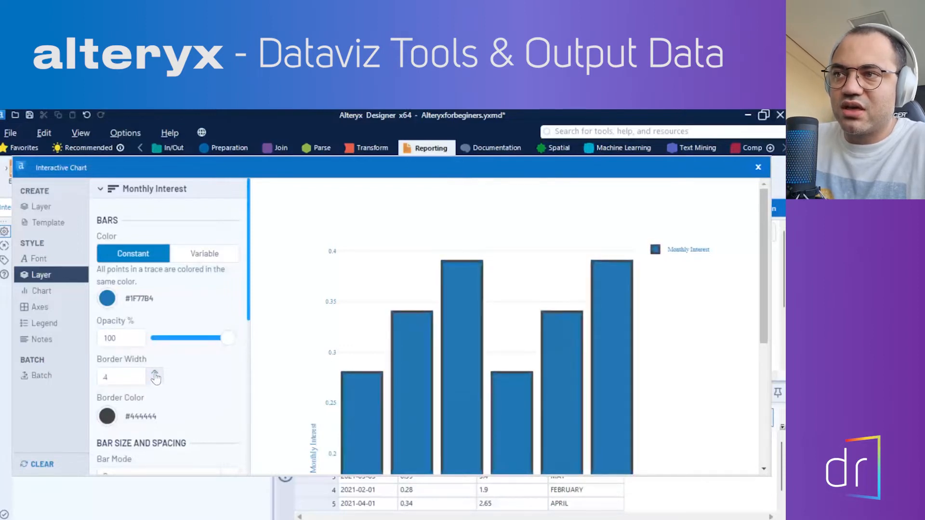
{"action": "left_click", "coordinate": [155, 384]}
{"action": "left_click", "coordinate": [155, 383]}
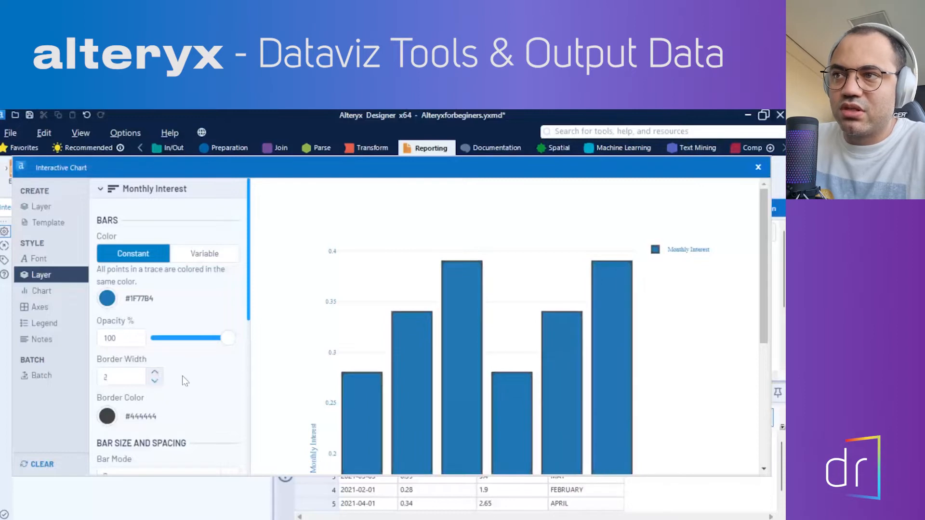
{"action": "scroll", "coordinate": [182, 377], "scroll_direction": "down", "scroll_amount": 2}
{"action": "left_click", "coordinate": [107, 355]}
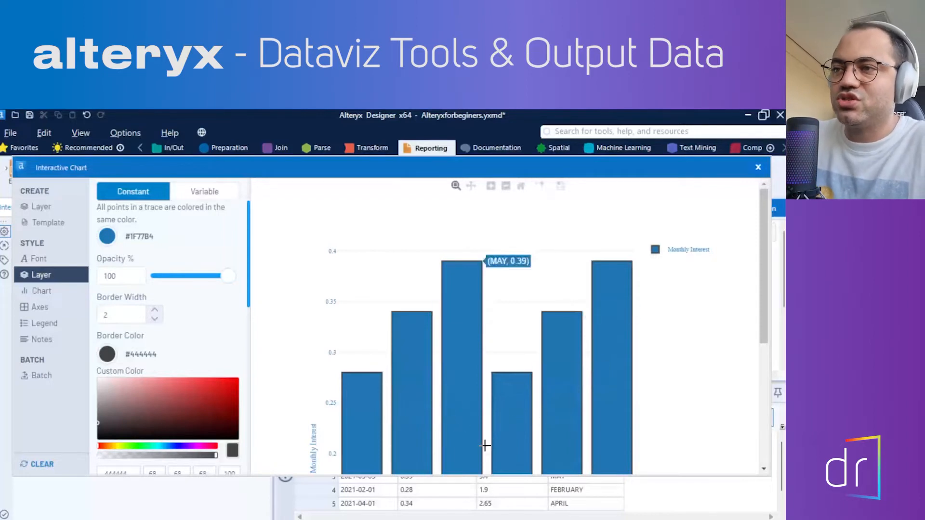
Step: Set the Monthly Interest layer's bar mode to Overlay and its bar width to 100%
{"action": "scroll", "coordinate": [227, 340], "scroll_direction": "down", "scroll_amount": 3}
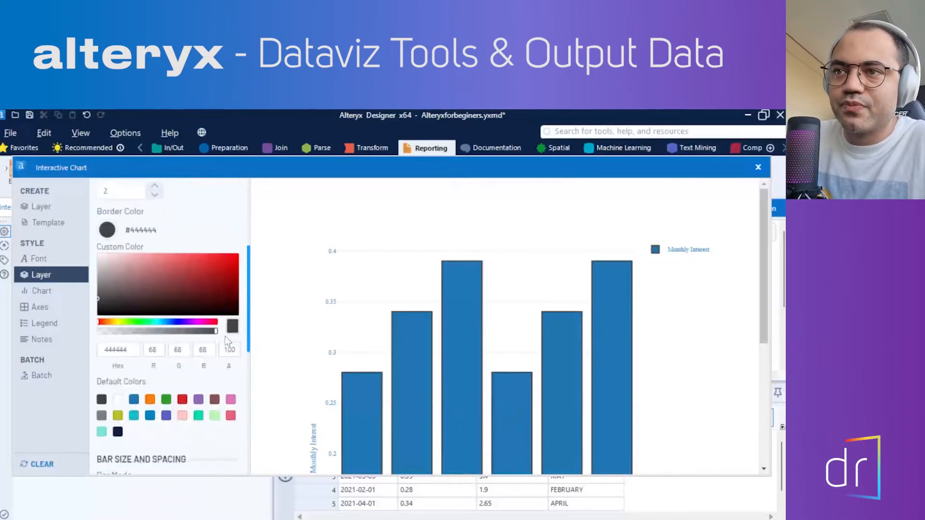
{"action": "scroll", "coordinate": [151, 355], "scroll_direction": "down", "scroll_amount": 3}
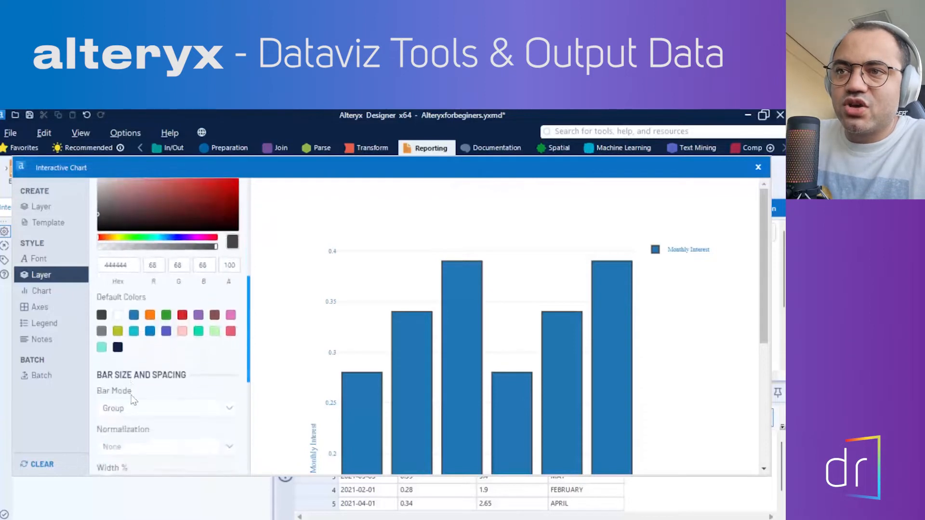
{"action": "scroll", "coordinate": [109, 351], "scroll_direction": "down", "scroll_amount": 2}
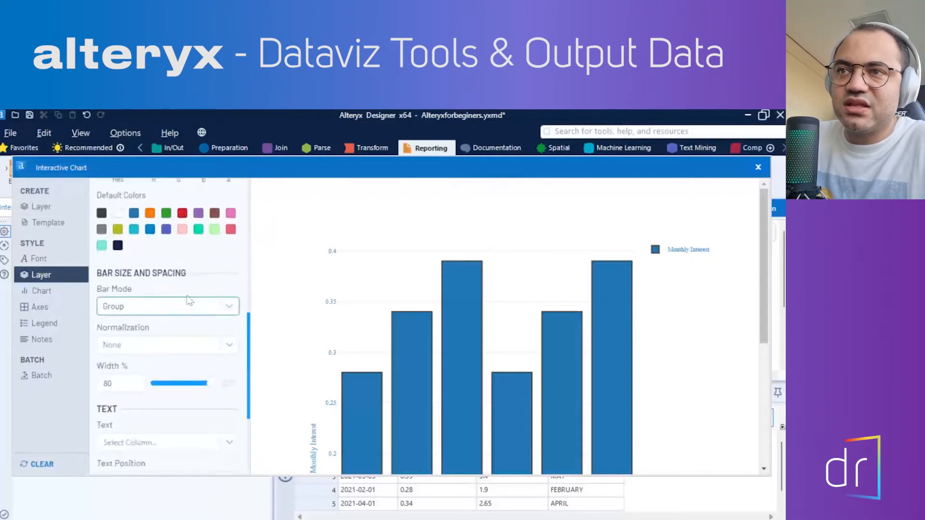
{"action": "left_click", "coordinate": [208, 308]}
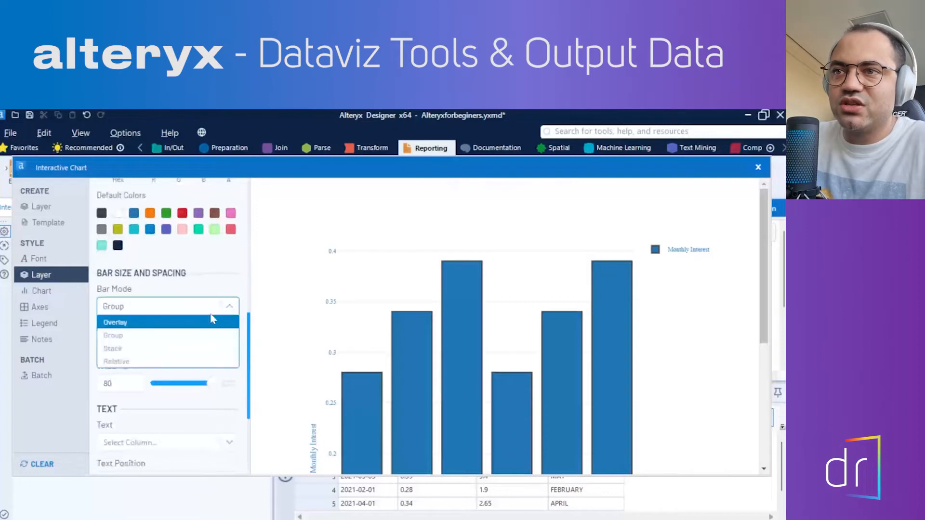
{"action": "left_click", "coordinate": [168, 324]}
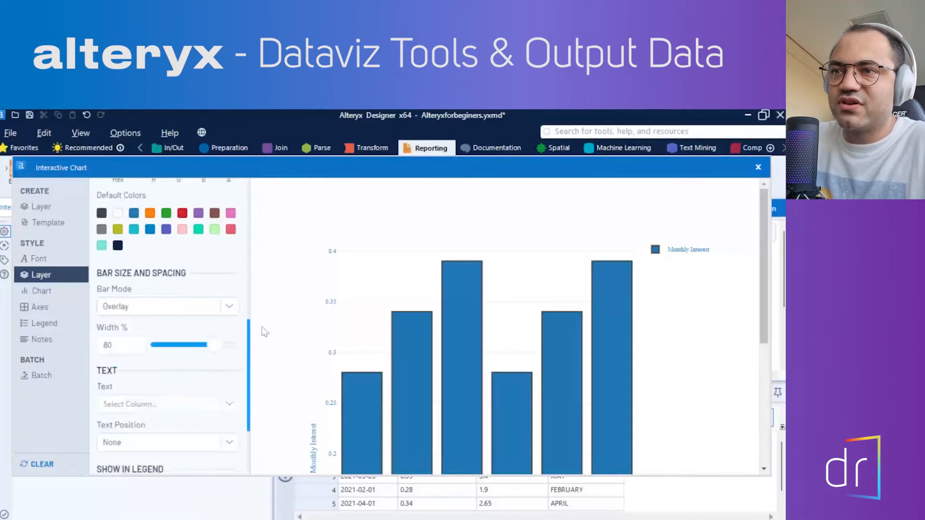
{"action": "left_click_drag", "start_coordinate": [211, 354], "coordinate": [231, 354]}
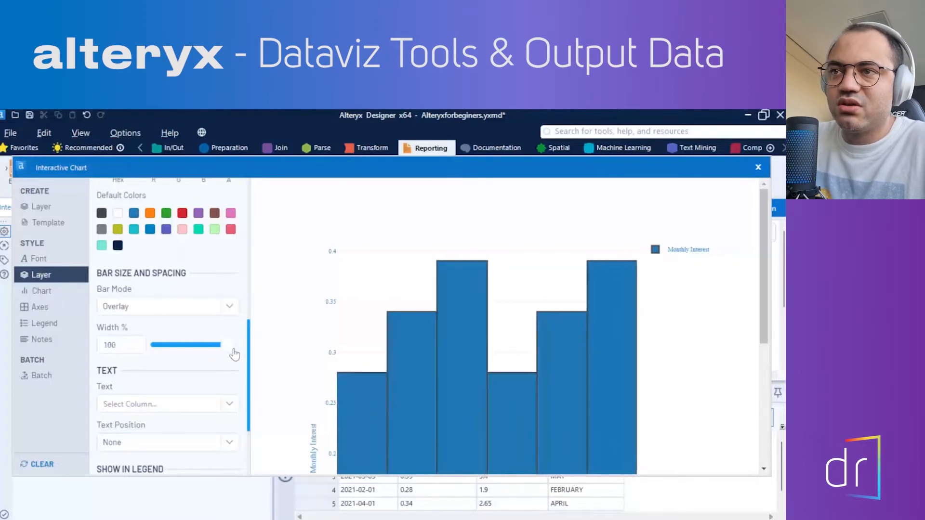
{"action": "mouse_move", "coordinate": [234, 355]}
{"action": "left_mouse_down"}
{"action": "mouse_move", "coordinate": [166, 353]}
{"action": "mouse_move", "coordinate": [233, 351]}
{"action": "left_mouse_up"}
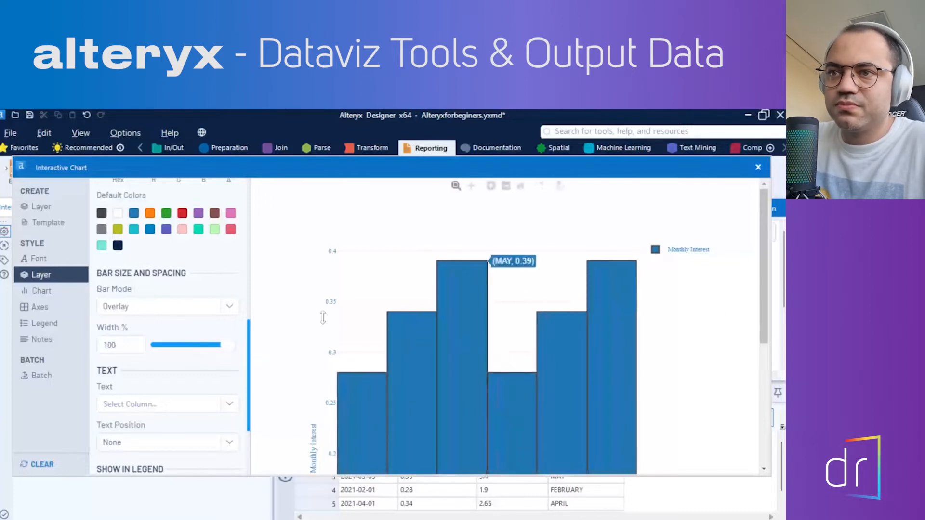
{"action": "scroll", "coordinate": [147, 374], "scroll_direction": "down", "scroll_amount": 2}
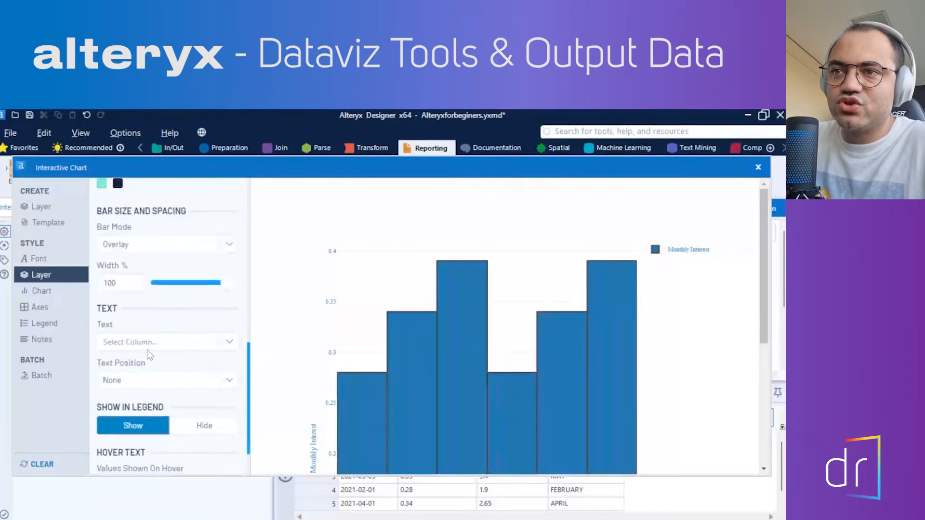
{"action": "left_click", "coordinate": [229, 343]}
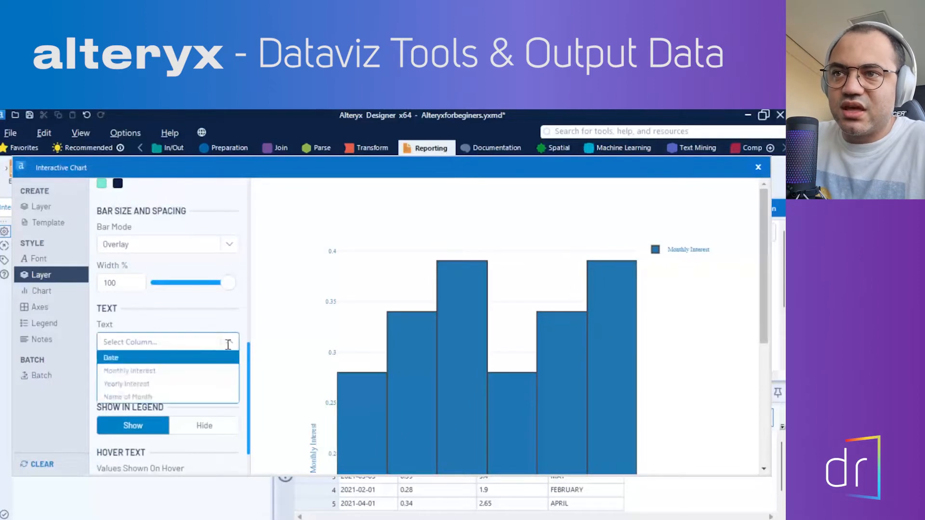
{"action": "left_click", "coordinate": [205, 331]}
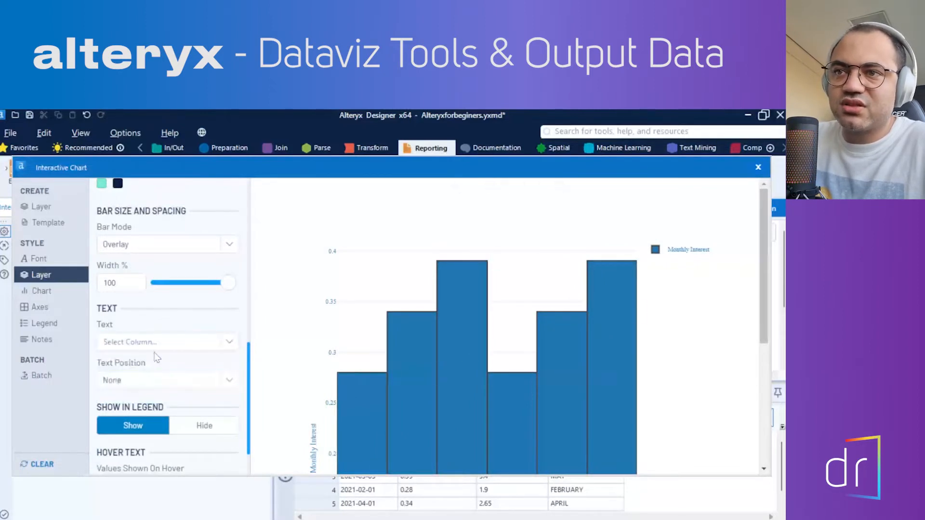
Step: Try hiding the Monthly Interest layer's legend entry and its X and Y hover values, and restore all of them
{"action": "scroll", "coordinate": [157, 361], "scroll_direction": "down", "scroll_amount": 2}
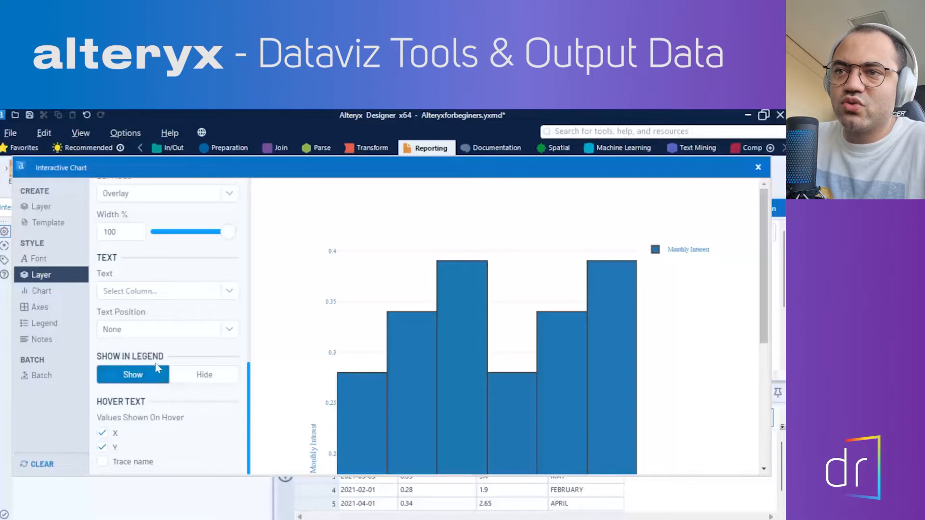
{"action": "left_click", "coordinate": [195, 376]}
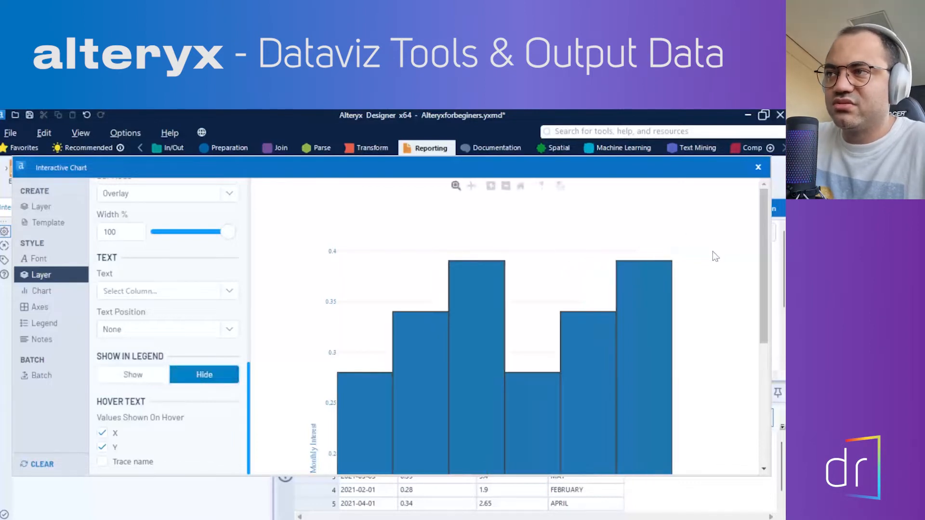
{"action": "left_click", "coordinate": [141, 379]}
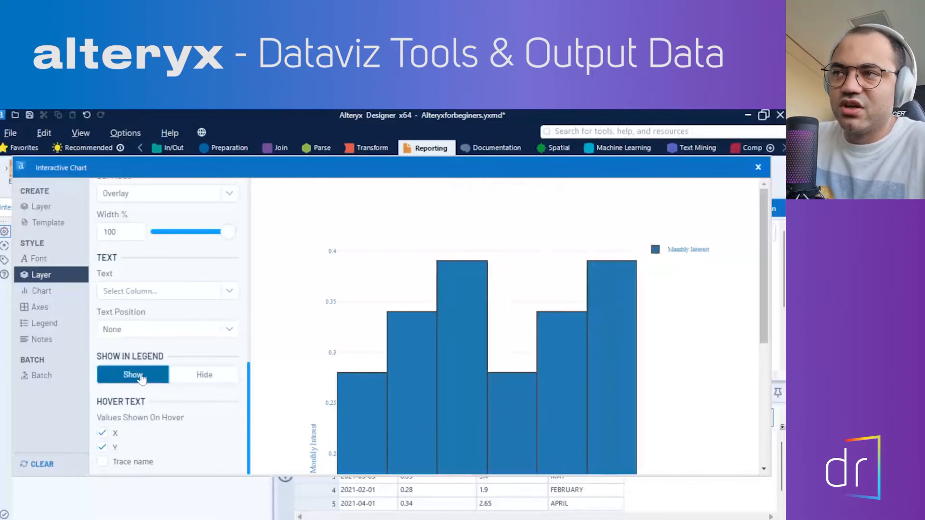
{"action": "left_click", "coordinate": [188, 378]}
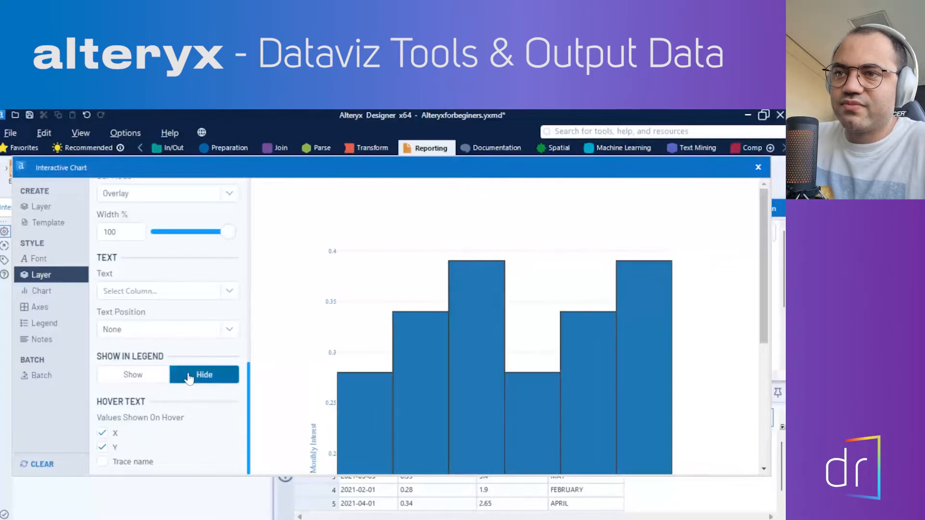
{"action": "left_click", "coordinate": [152, 378]}
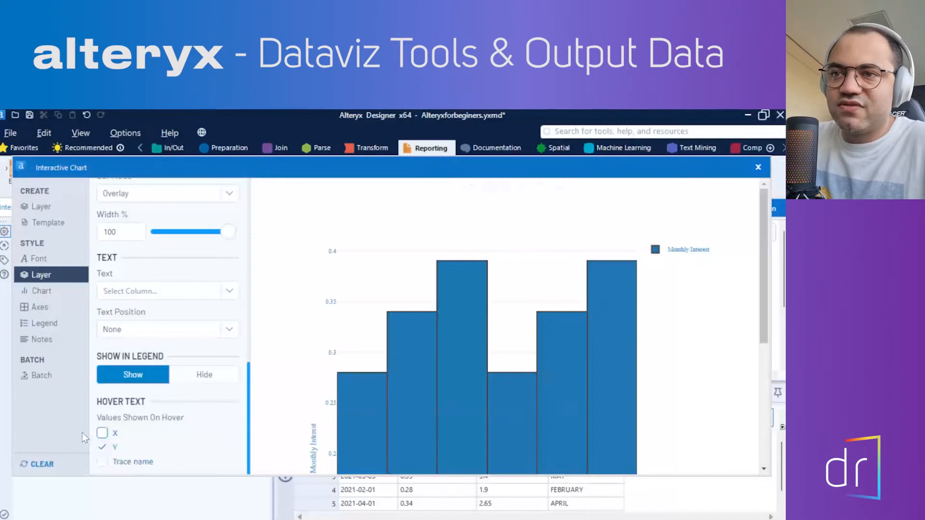
{"action": "left_click", "coordinate": [102, 433]}
{"action": "left_click", "coordinate": [102, 447]}
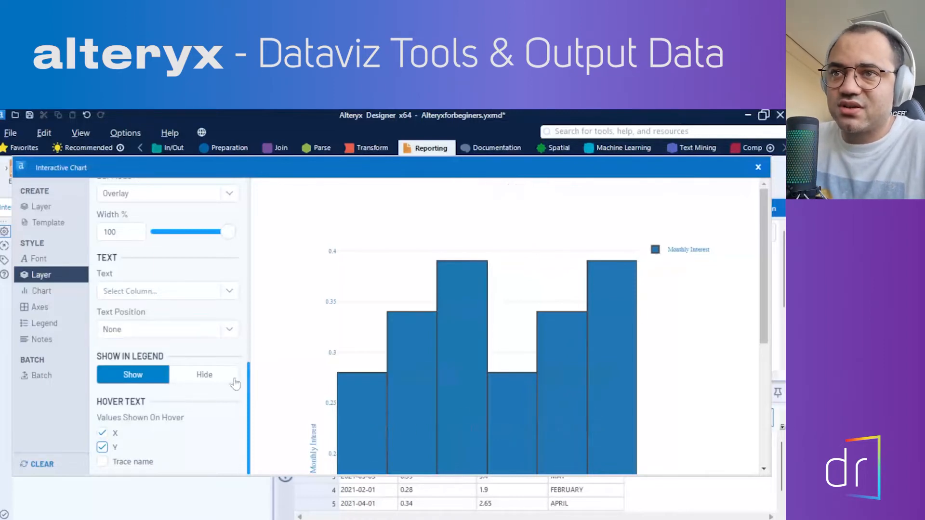
Step: In the chart display settings, try a slightly smaller chart width and return it to 700 pixels
{"action": "left_click", "coordinate": [47, 297]}
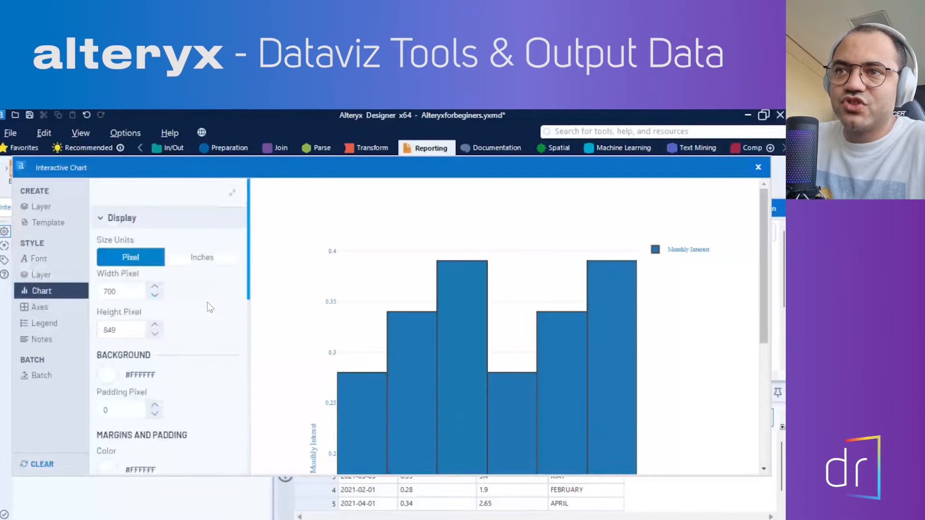
{"action": "scroll", "coordinate": [208, 302], "scroll_direction": "down", "scroll_amount": 1}
{"action": "scroll", "coordinate": [207, 302], "scroll_direction": "up", "scroll_amount": 1}
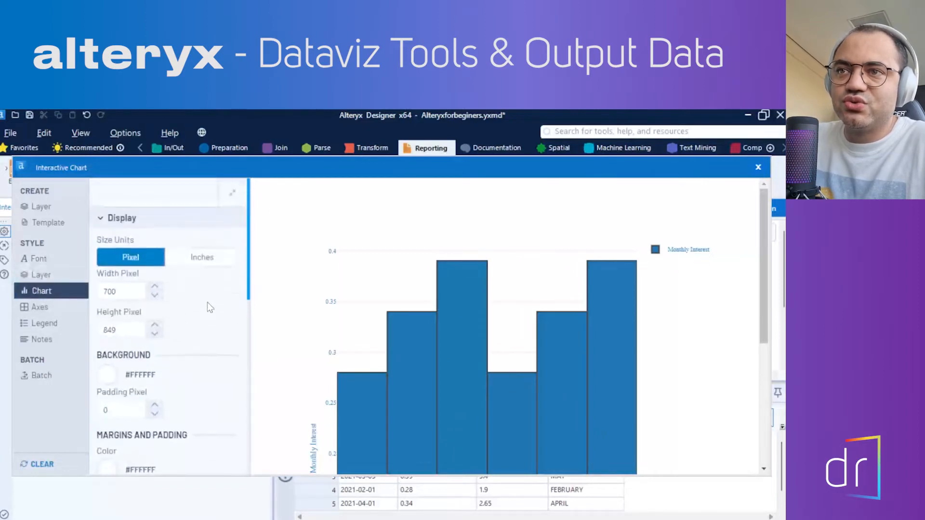
{"action": "left_click", "coordinate": [155, 295]}
{"action": "left_click", "coordinate": [155, 296]}
{"action": "left_click", "coordinate": [155, 296]}
{"action": "left_click", "coordinate": [155, 296]}
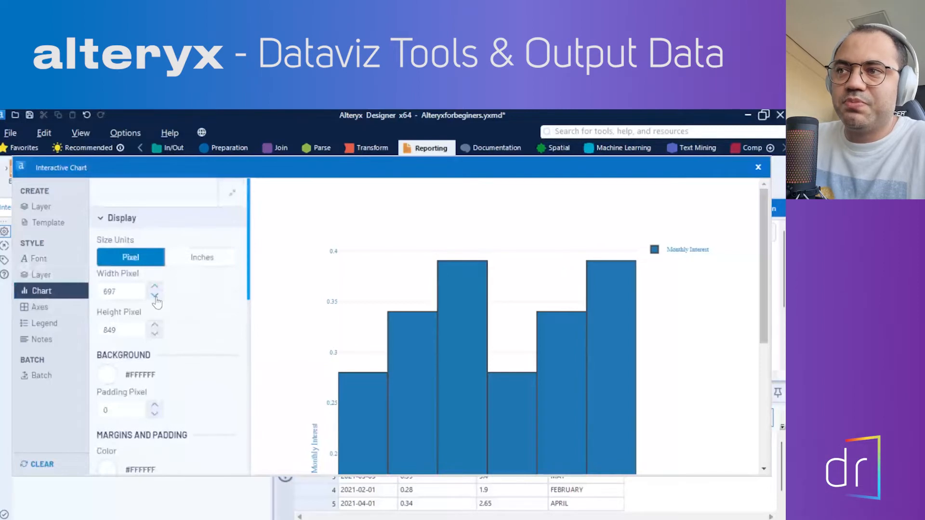
{"action": "left_click", "coordinate": [155, 296]}
{"action": "left_click", "coordinate": [155, 288]}
{"action": "left_click", "coordinate": [155, 287]}
{"action": "left_click", "coordinate": [155, 288]}
{"action": "left_click", "coordinate": [155, 287]}
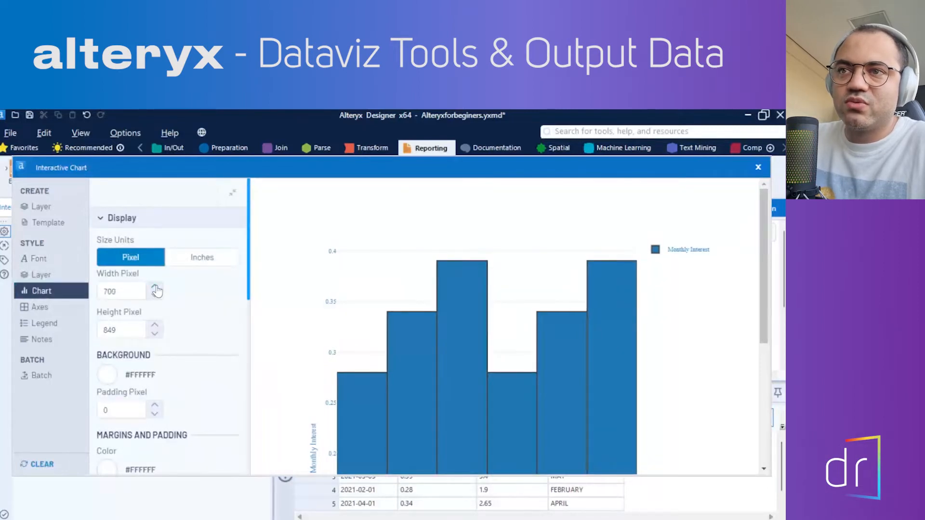
{"action": "left_click", "coordinate": [155, 288]}
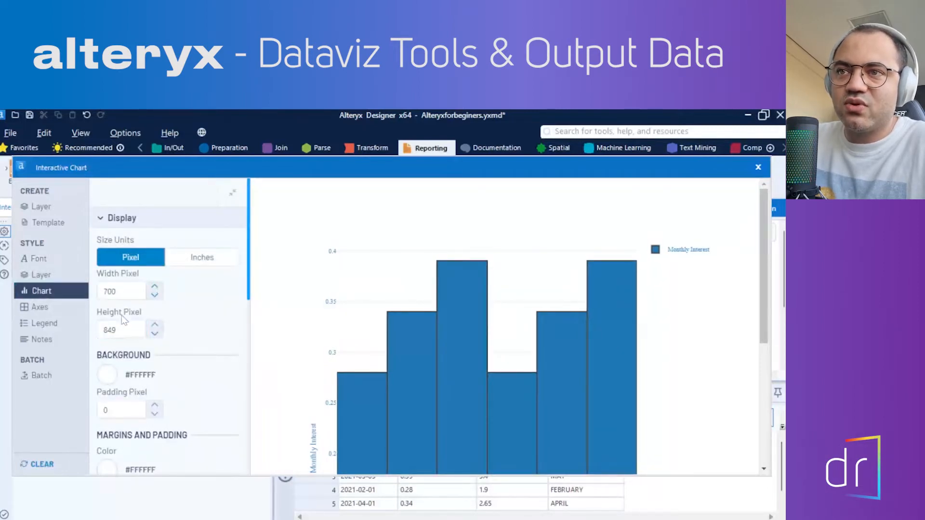
Step: Reduce the chart's display height to 845 pixels
{"action": "left_click", "coordinate": [154, 334]}
{"action": "left_click", "coordinate": [155, 334]}
{"action": "left_click", "coordinate": [154, 333]}
{"action": "left_click", "coordinate": [154, 333]}
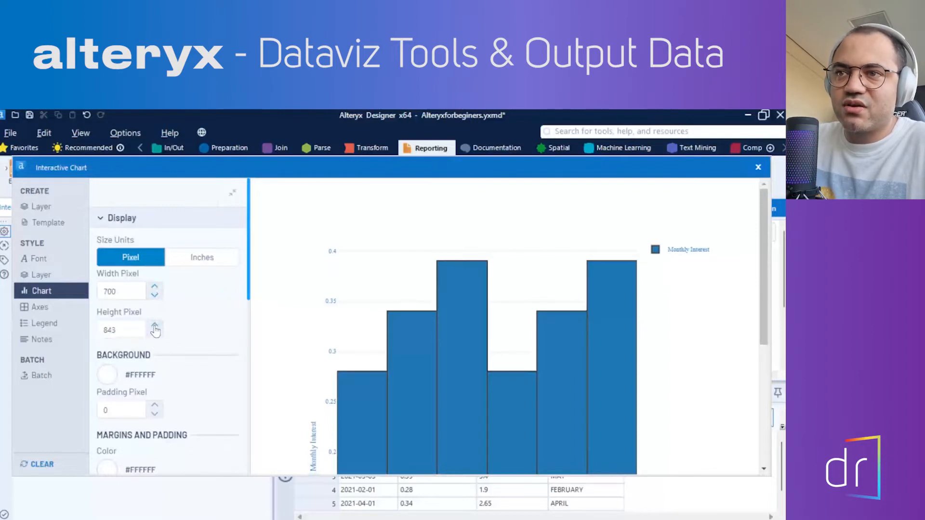
Step: Try disabling the hover text for the whole chart and enable it again
{"action": "scroll", "coordinate": [209, 332], "scroll_direction": "down", "scroll_amount": 3}
{"action": "scroll", "coordinate": [144, 345], "scroll_direction": "up", "scroll_amount": 3}
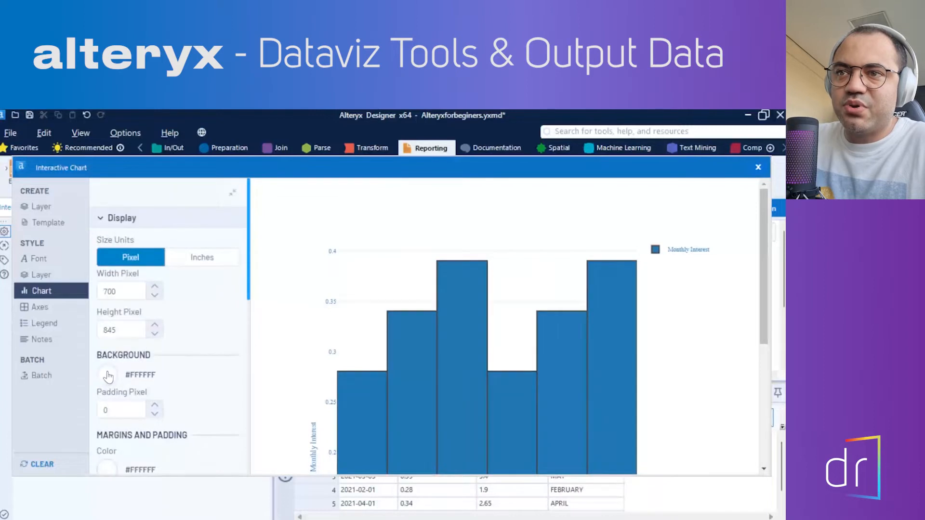
{"action": "scroll", "coordinate": [108, 377], "scroll_direction": "down", "scroll_amount": 4}
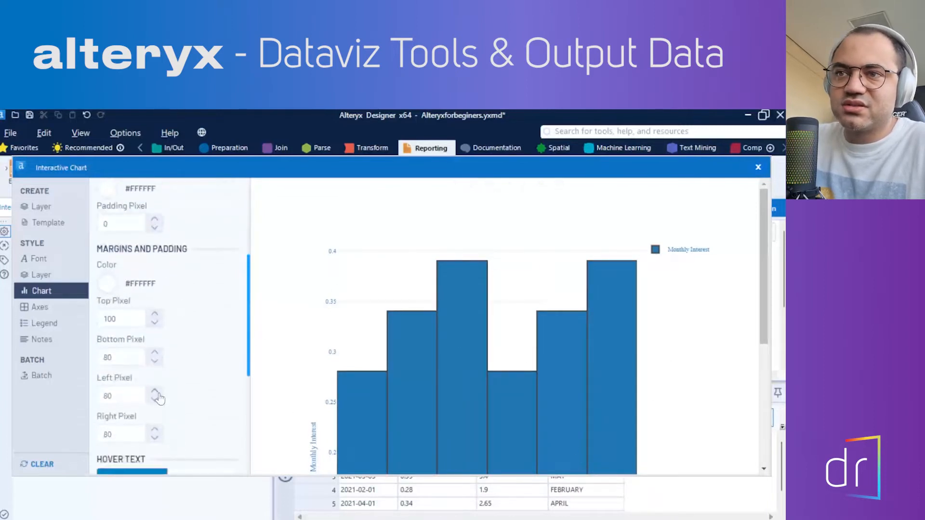
{"action": "scroll", "coordinate": [154, 392], "scroll_direction": "down", "scroll_amount": 3}
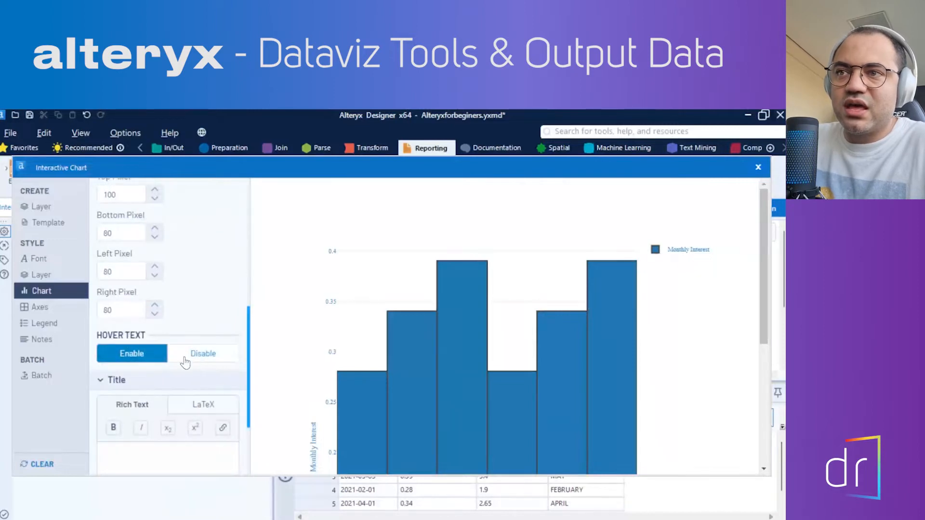
{"action": "left_click", "coordinate": [203, 357]}
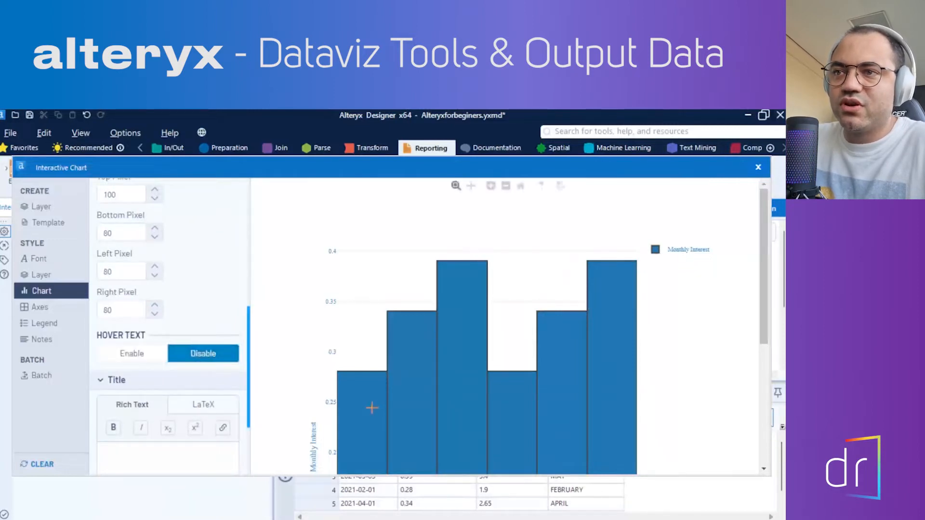
{"action": "left_click", "coordinate": [135, 359]}
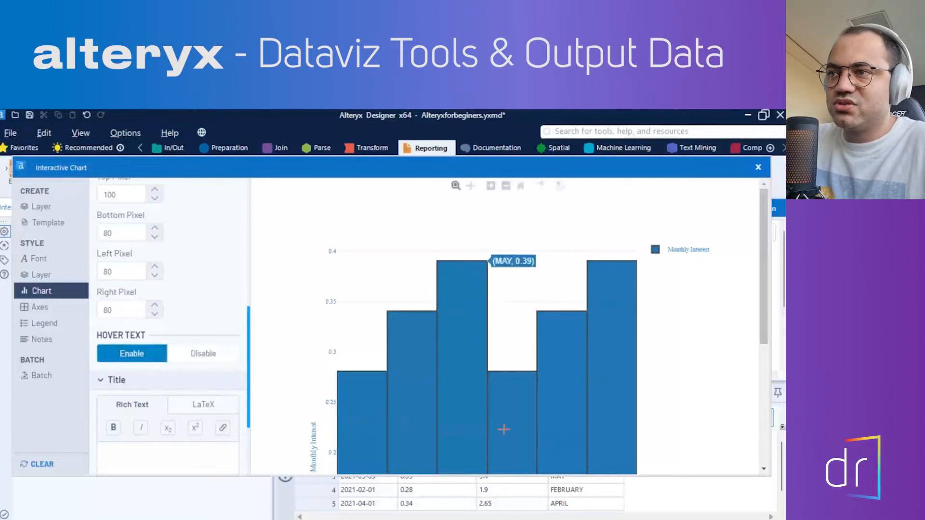
Step: Enter "Month Interest by Month" as the chart's rich text title
{"action": "scroll", "coordinate": [164, 381], "scroll_direction": "down", "scroll_amount": 3}
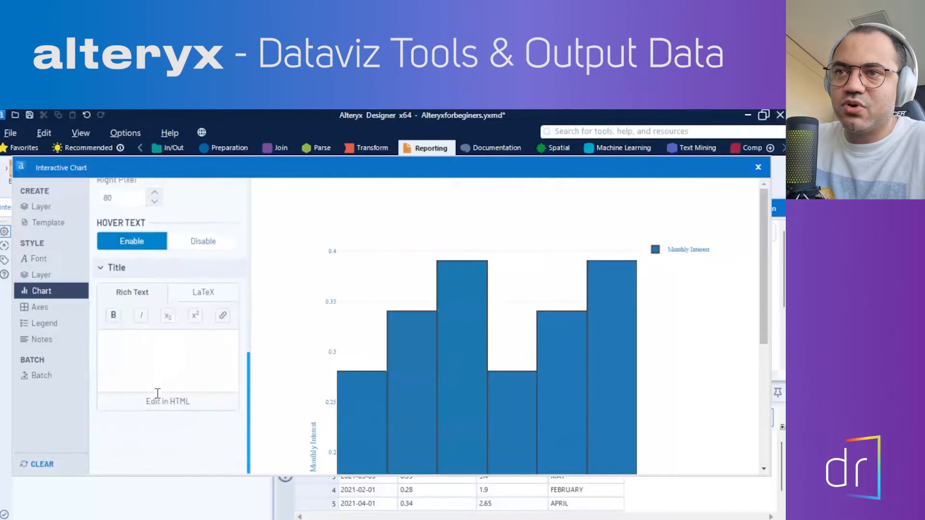
{"action": "scroll", "coordinate": [123, 342], "scroll_direction": "up", "scroll_amount": 5}
{"action": "scroll", "coordinate": [122, 382], "scroll_direction": "down", "scroll_amount": 5}
{"action": "left_click", "coordinate": [128, 347]}
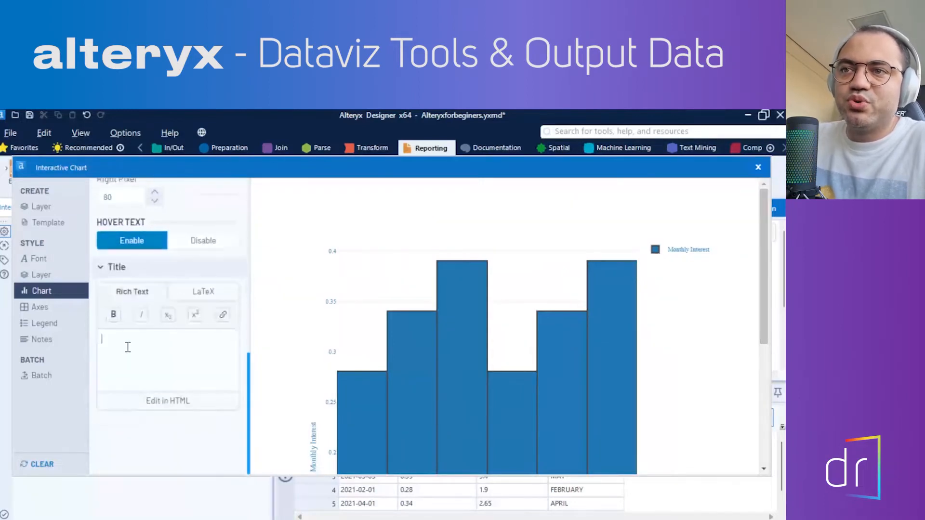
{"action": "left_click_drag", "start_coordinate": [763, 337], "coordinate": [770, 439]}
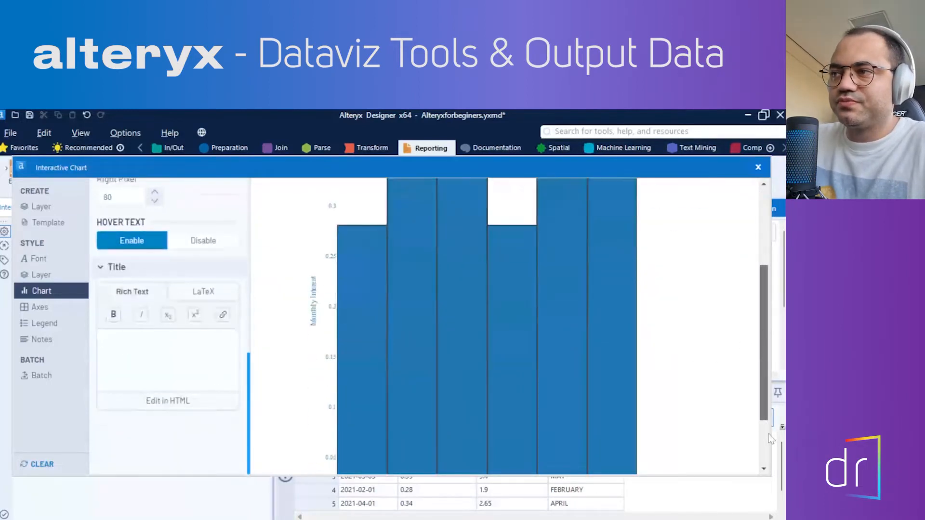
{"action": "scroll", "coordinate": [752, 298], "scroll_direction": "up", "scroll_amount": 3}
{"action": "scroll", "coordinate": [121, 357], "scroll_direction": "up", "scroll_amount": 3}
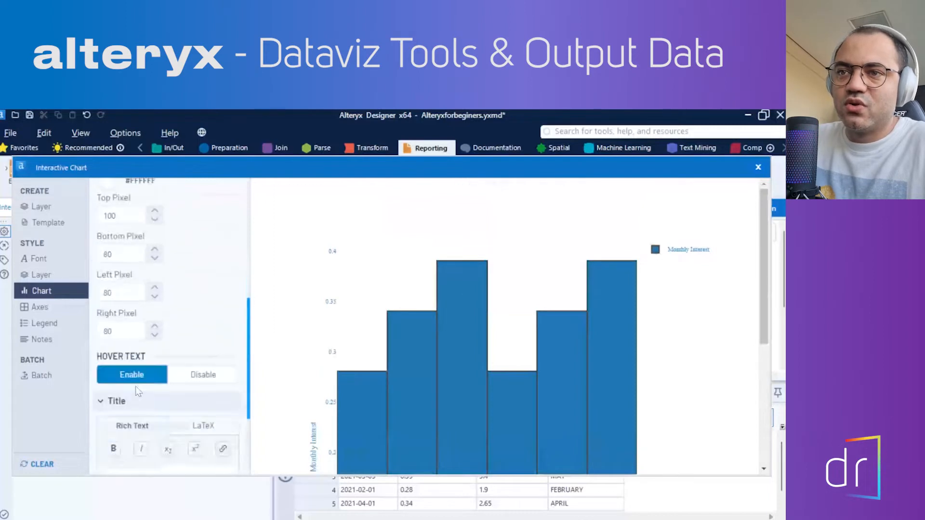
{"action": "scroll", "coordinate": [135, 386], "scroll_direction": "down", "scroll_amount": 3}
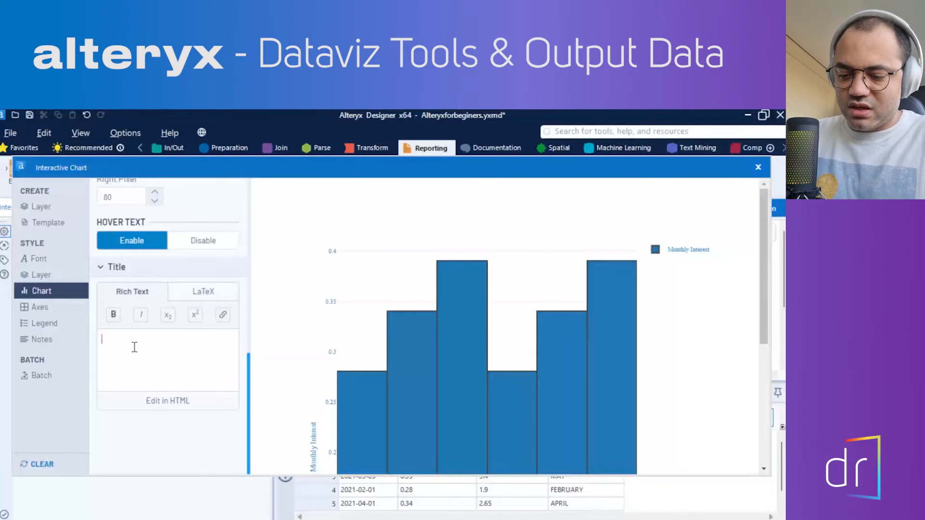
{"action": "type", "text": "Month"}
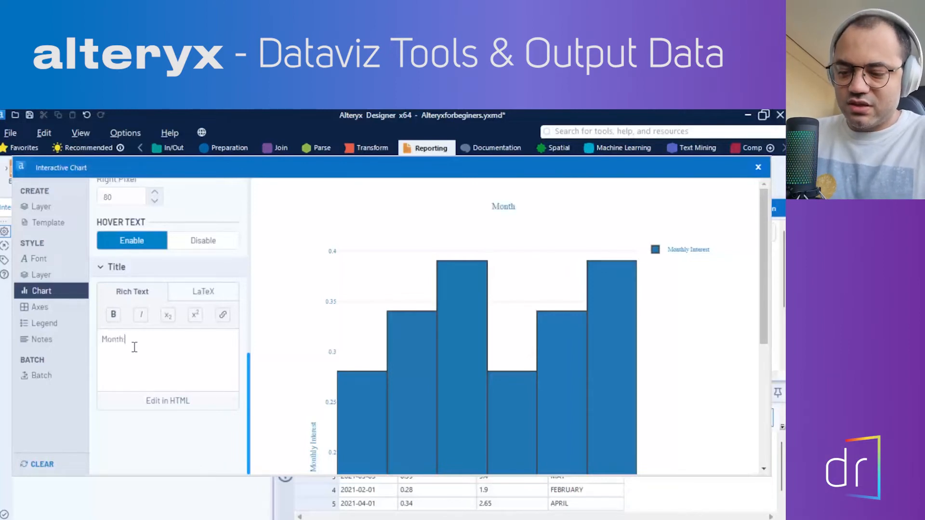
{"action": "type", "text": " Interest by "}
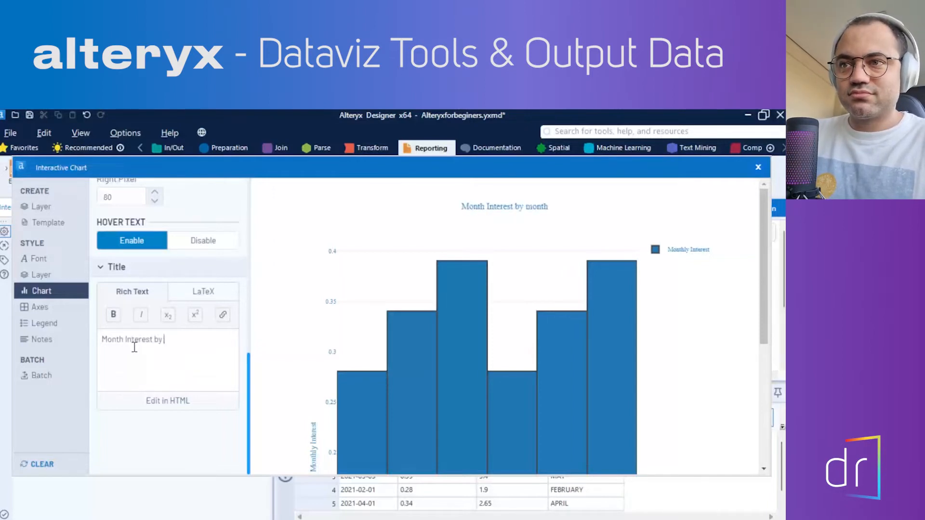
{"action": "type", "text": "Month"}
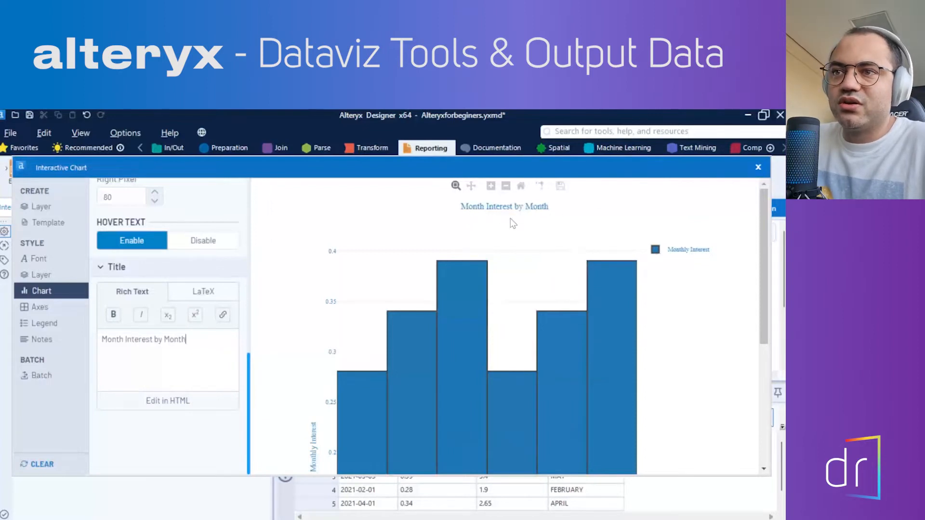
Step: Remove the "Monthly Interest" title from the Y axis
{"action": "left_click", "coordinate": [48, 310]}
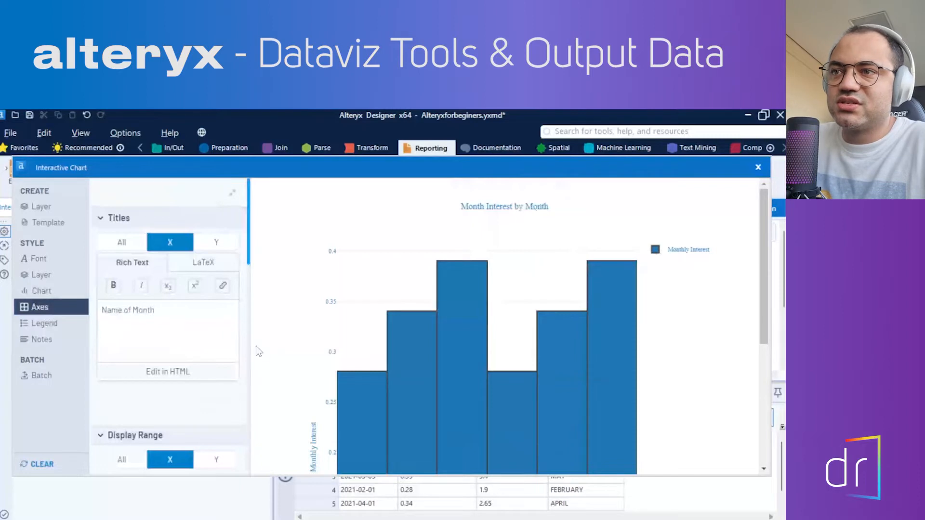
{"action": "left_click_drag", "start_coordinate": [762, 314], "coordinate": [365, 275]}
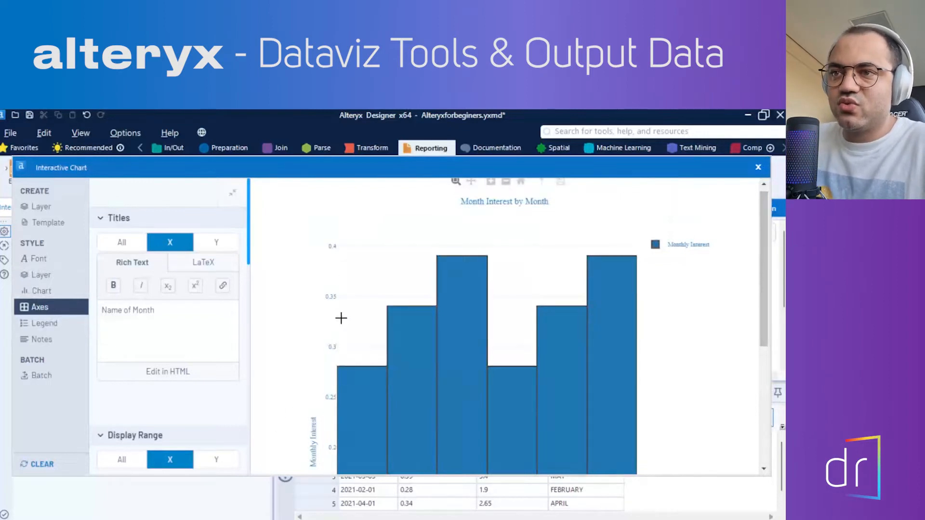
{"action": "left_click", "coordinate": [215, 245]}
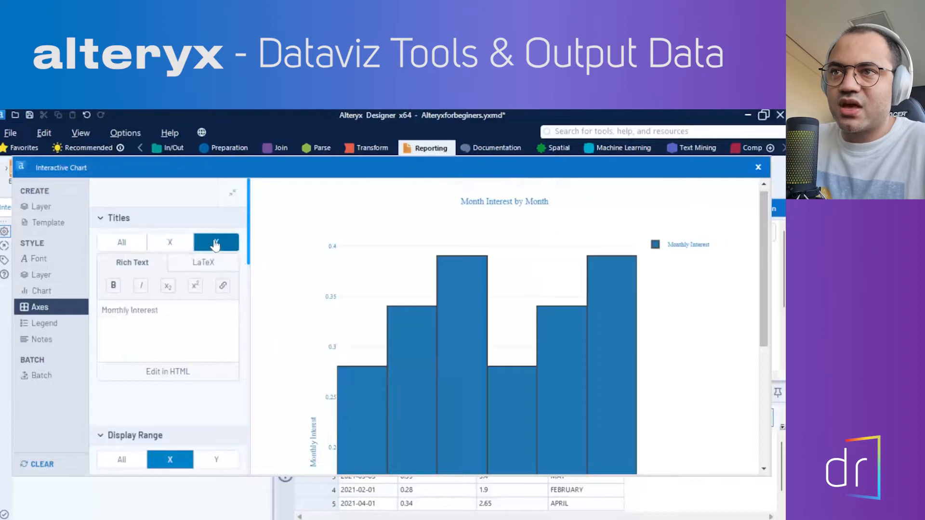
{"action": "left_click_drag", "start_coordinate": [189, 312], "coordinate": [98, 311]}
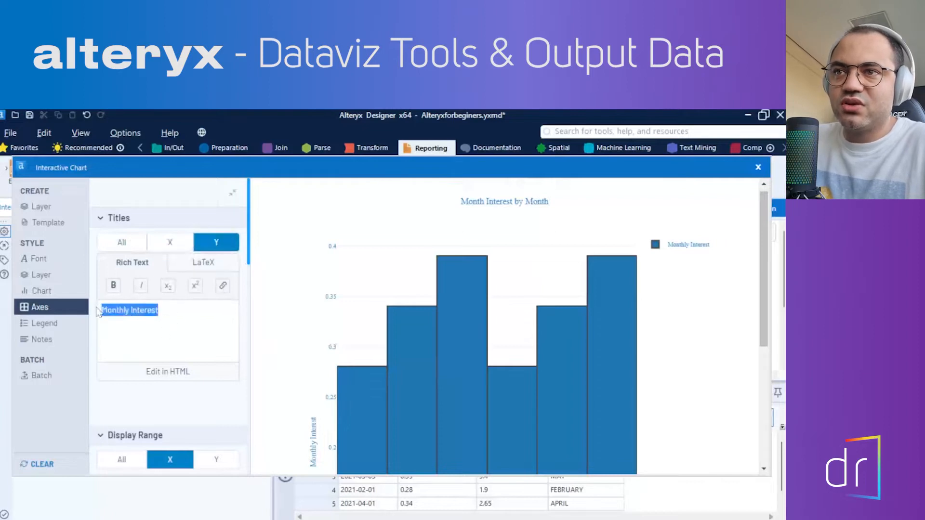
{"action": "key", "text": "BackSpace"}
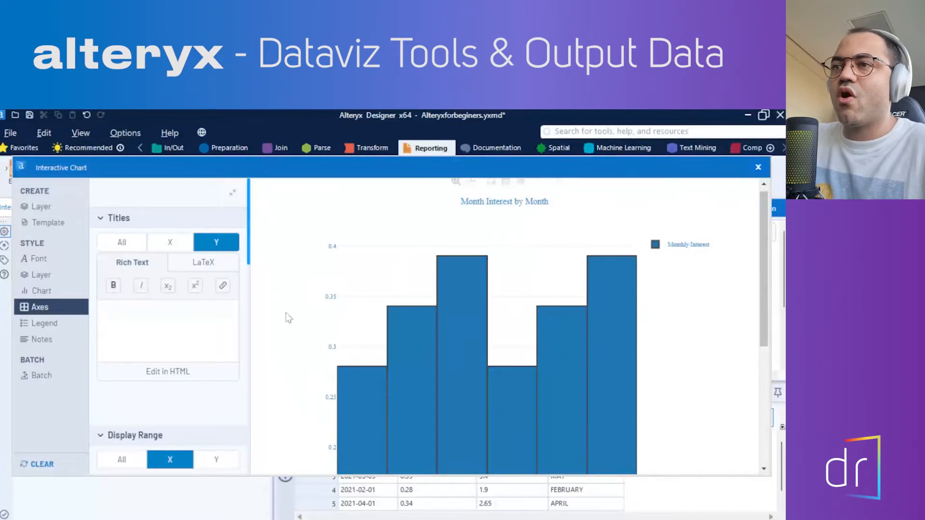
{"action": "scroll", "coordinate": [205, 404], "scroll_direction": "down", "scroll_amount": 3}
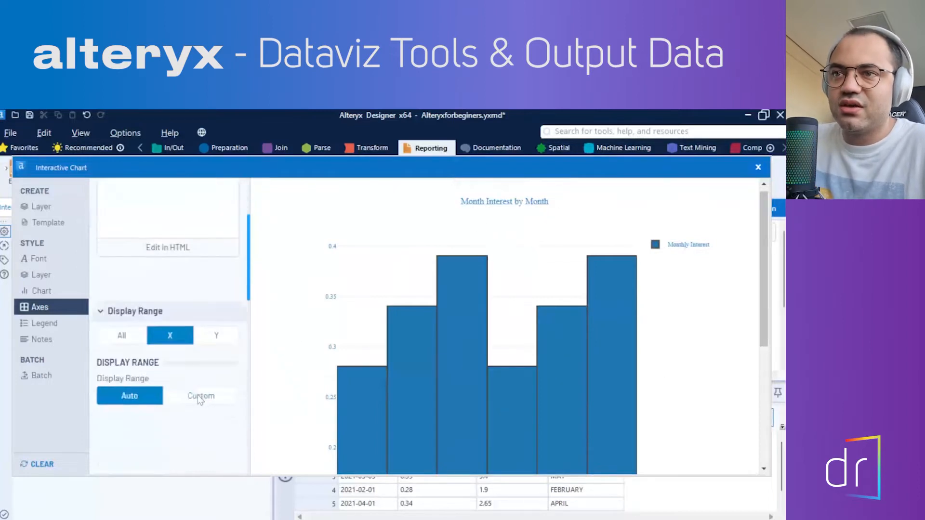
Step: Remove the "Name of Month" title from the X axis
{"action": "scroll", "coordinate": [190, 356], "scroll_direction": "up", "scroll_amount": 3}
{"action": "left_click", "coordinate": [172, 243]}
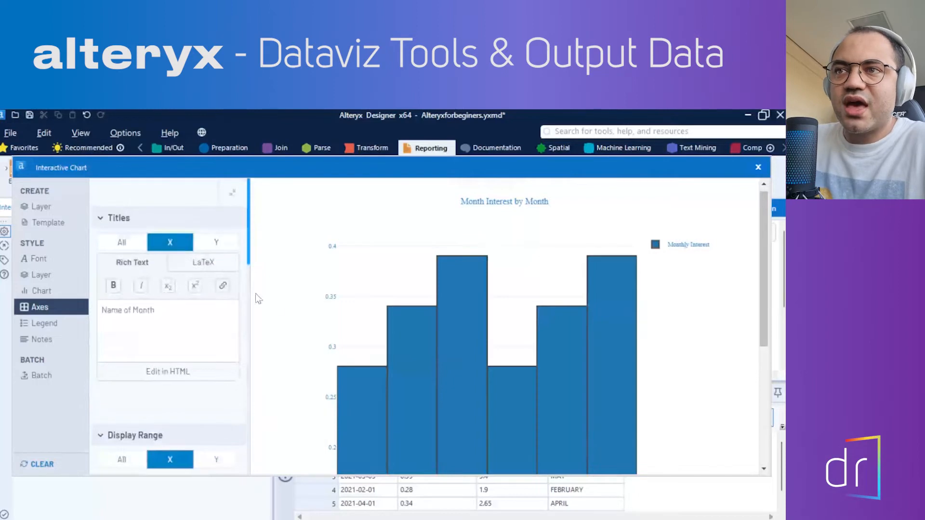
{"action": "left_click_drag", "start_coordinate": [761, 306], "coordinate": [779, 445]}
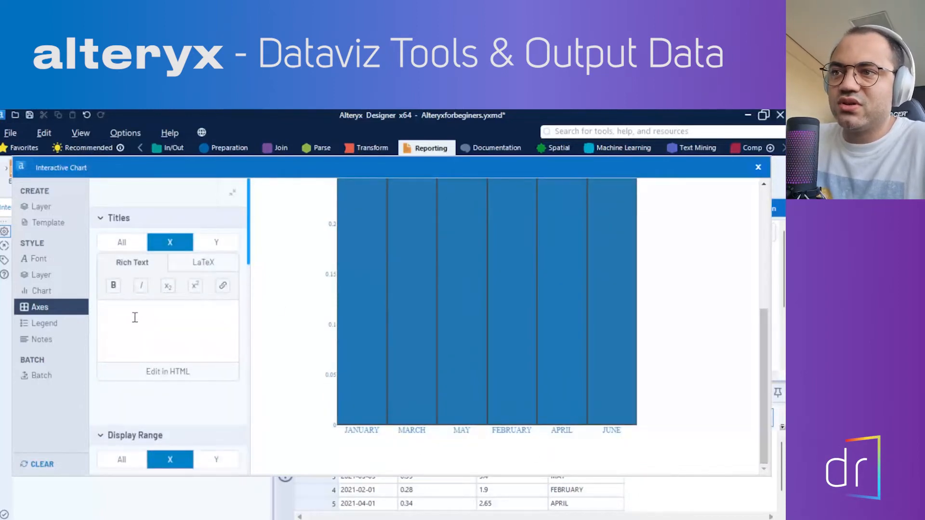
{"action": "left_click_drag", "start_coordinate": [759, 434], "coordinate": [762, 313]}
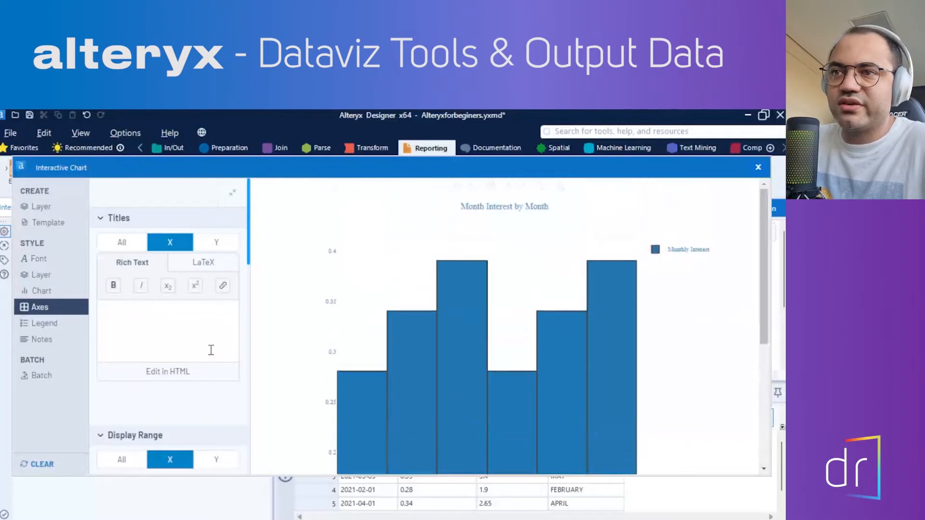
{"action": "scroll", "coordinate": [212, 372], "scroll_direction": "down", "scroll_amount": 3}
{"action": "scroll", "coordinate": [148, 351], "scroll_direction": "down", "scroll_amount": 2}
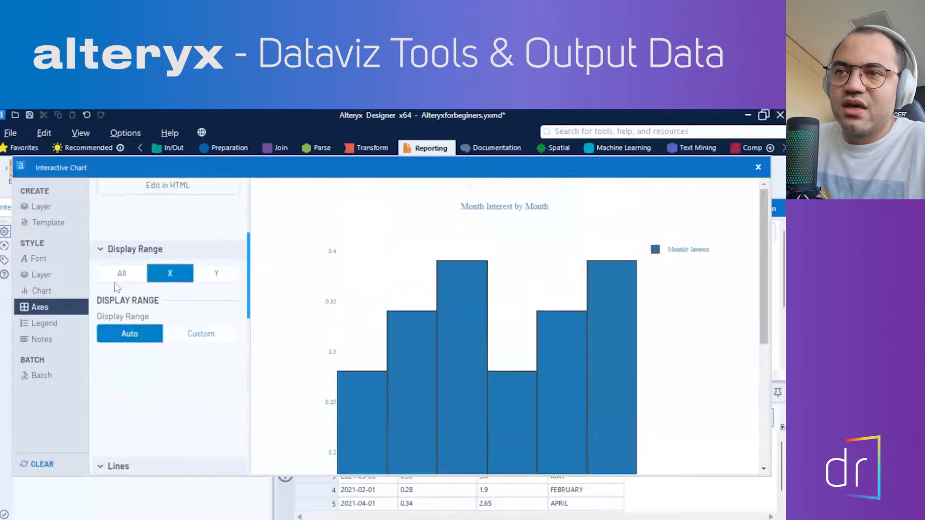
{"action": "left_click", "coordinate": [38, 325]}
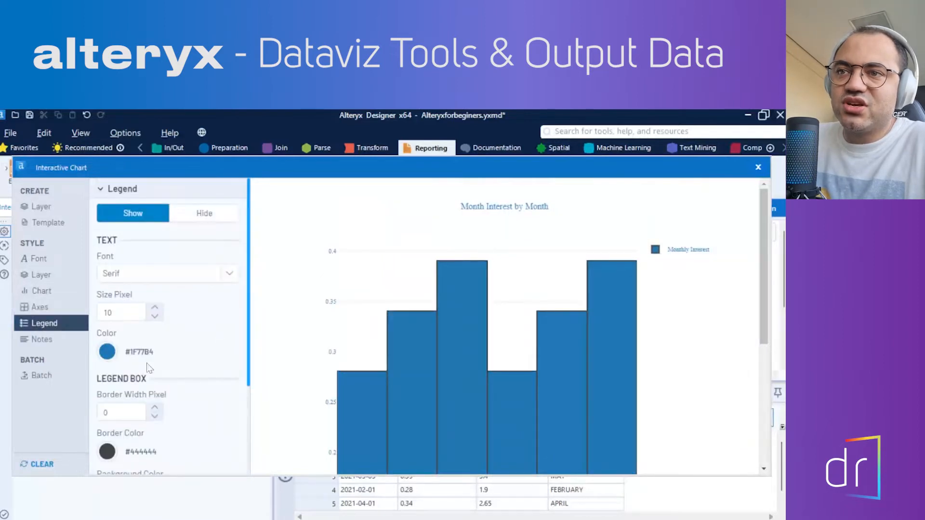
Step: Add a chart note with the rich text "May and June were the best in terms of interest"
{"action": "left_click", "coordinate": [65, 342]}
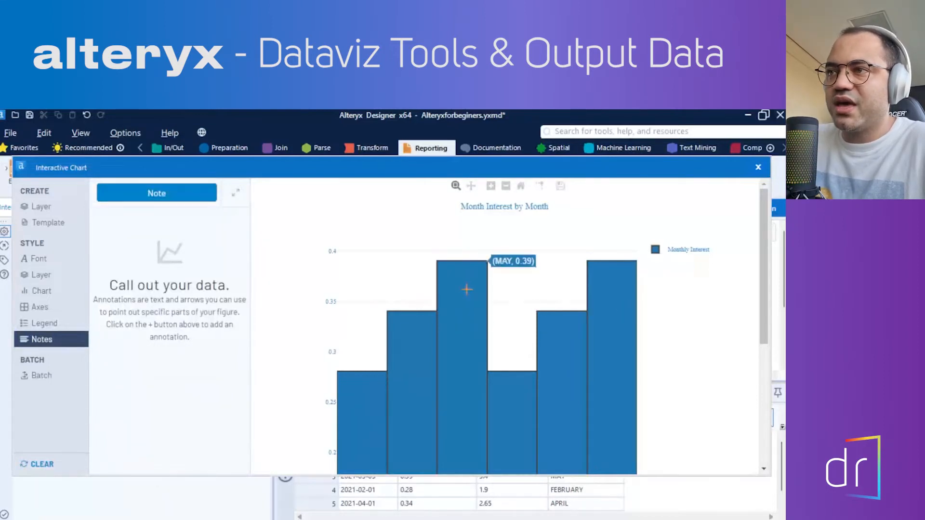
{"action": "left_click", "coordinate": [158, 198]}
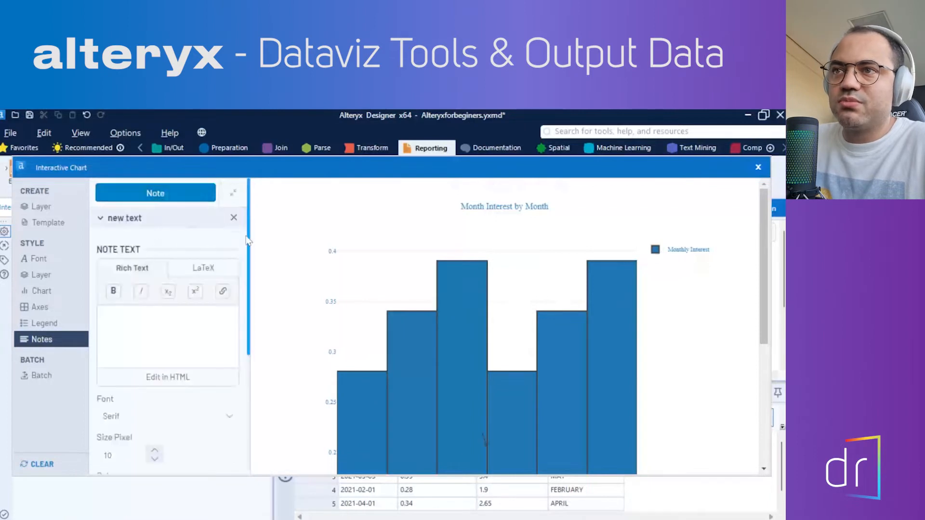
{"action": "left_click", "coordinate": [185, 320]}
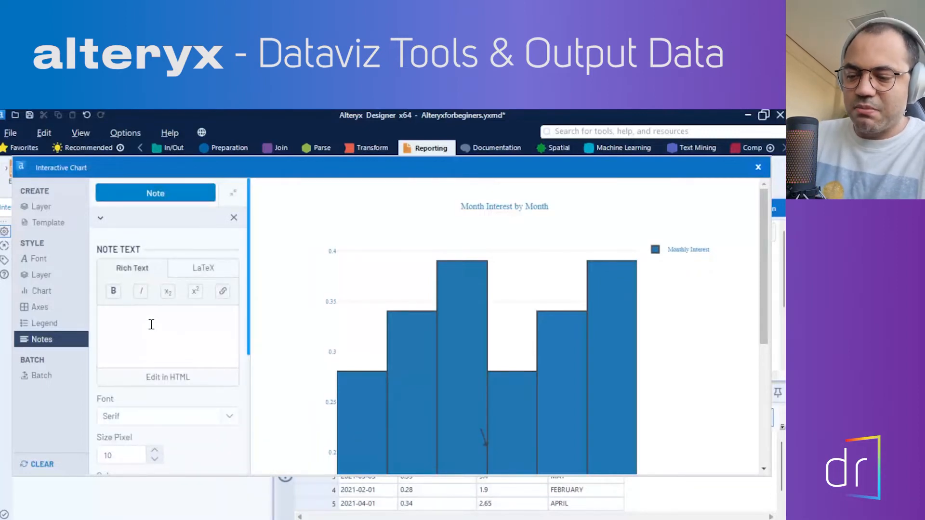
{"action": "type", "text": "May and "}
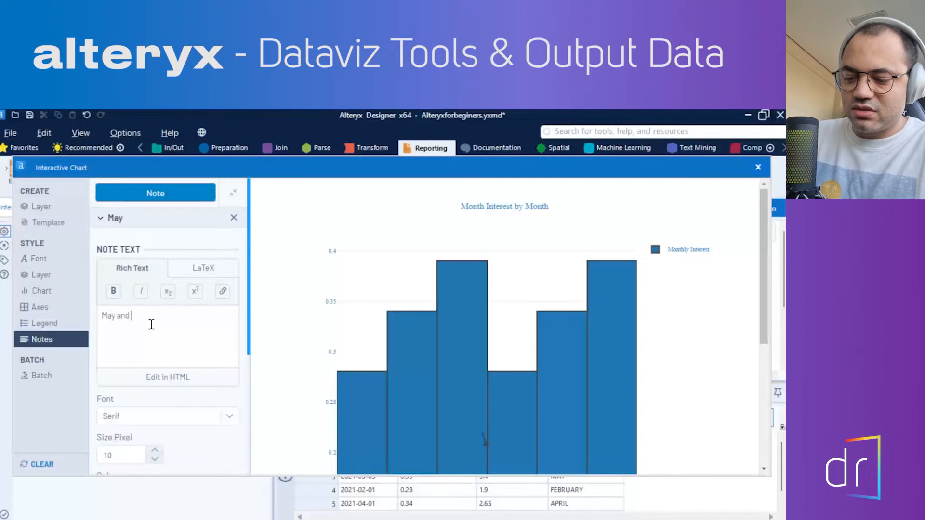
{"action": "type", "text": "June"}
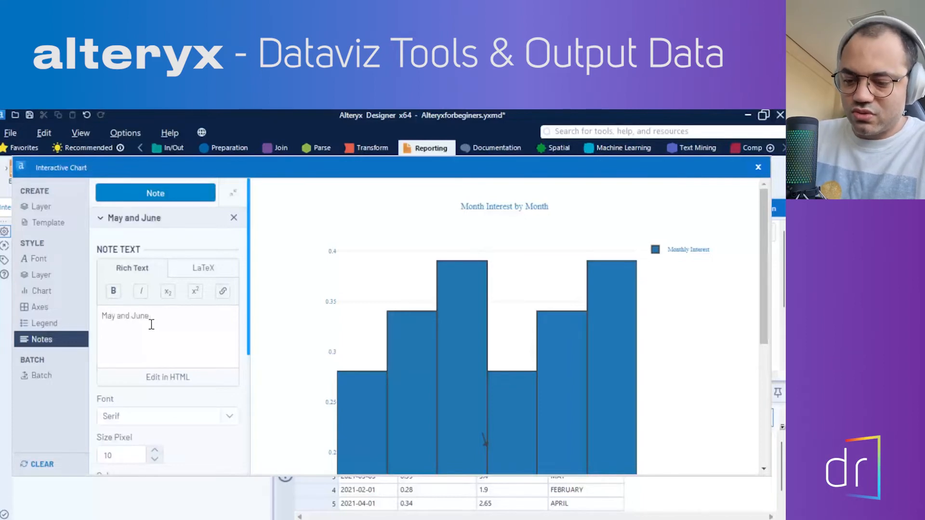
{"action": "type", "text": " were the "}
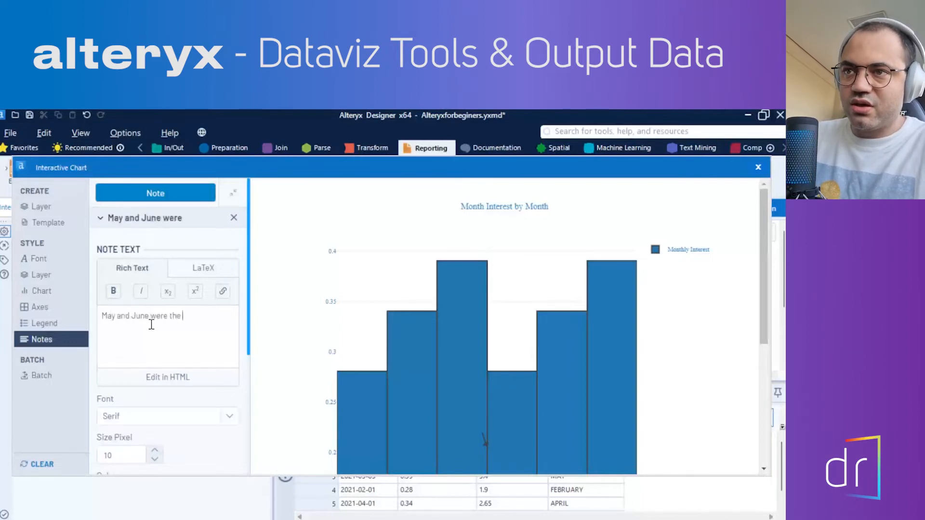
{"action": "type", "text": "best"}
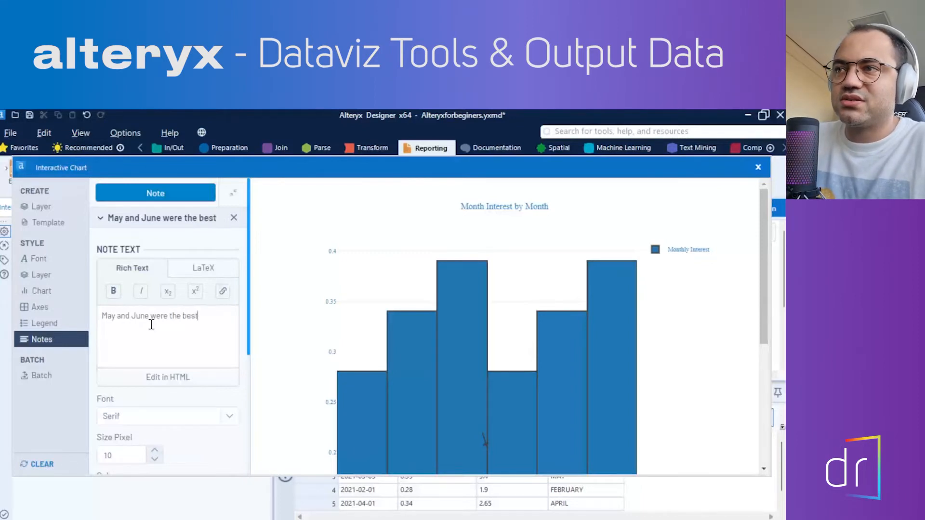
{"action": "type", "text": " in terms"}
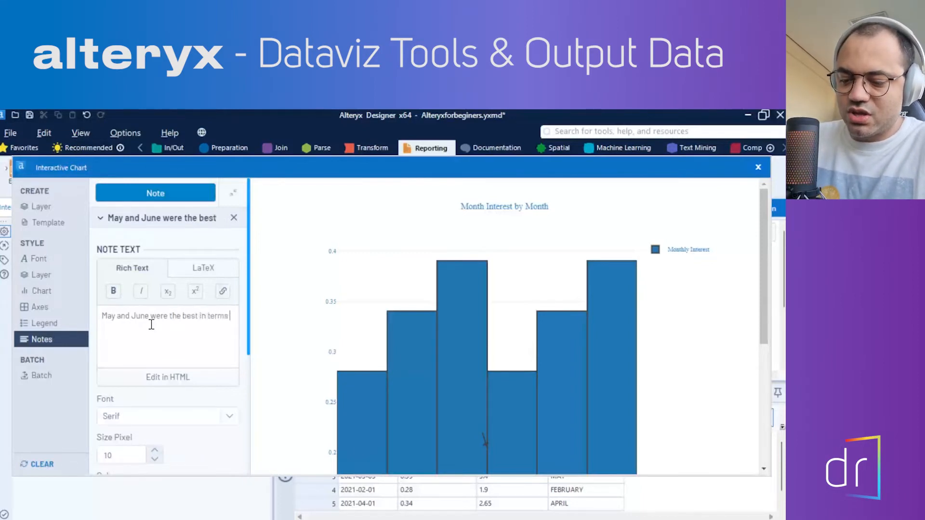
{"action": "type", "text": " of month"}
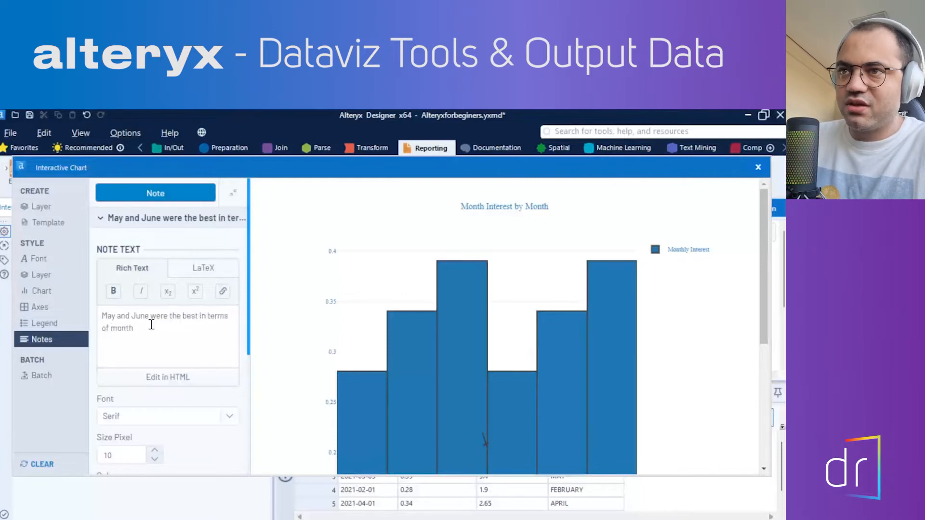
{"action": "key", "text": "BackSpace"}
{"action": "key", "text": "BackSpace"}
{"action": "key", "text": "BackSpace"}
{"action": "key", "text": "BackSpace"}
{"action": "key", "text": "BackSpace"}
{"action": "type", "text": "interest"}
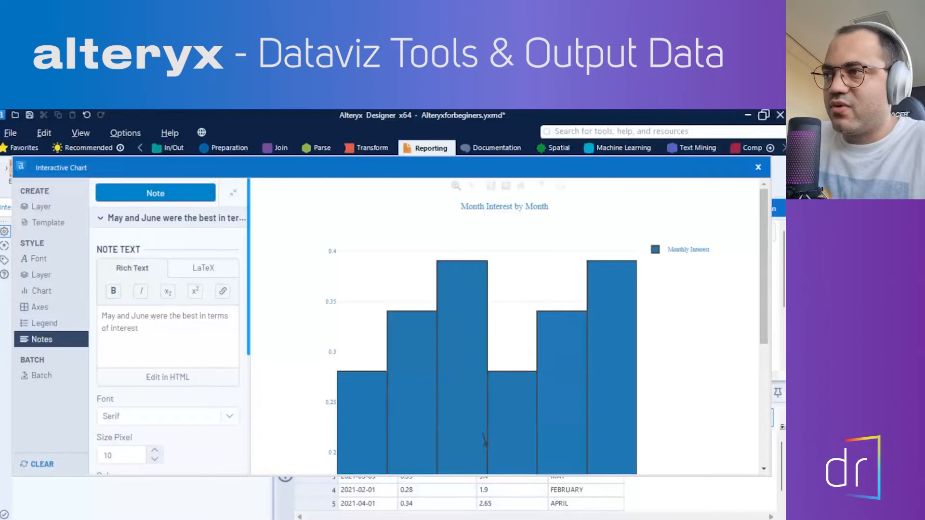
Step: Move the note and its arrow just above the May bar and set its text size to 17 pixels
{"action": "scroll", "coordinate": [755, 317], "scroll_direction": "down", "scroll_amount": 2}
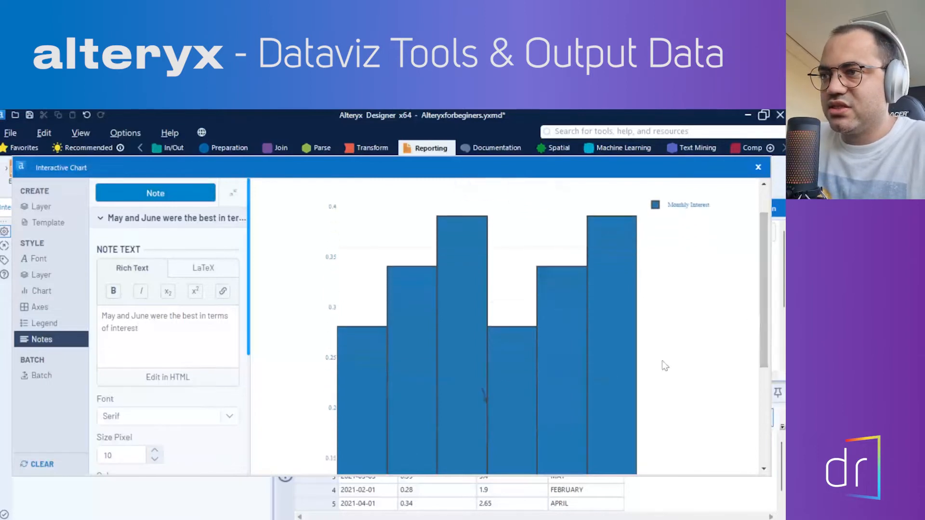
{"action": "left_click_drag", "start_coordinate": [485, 399], "coordinate": [457, 205]}
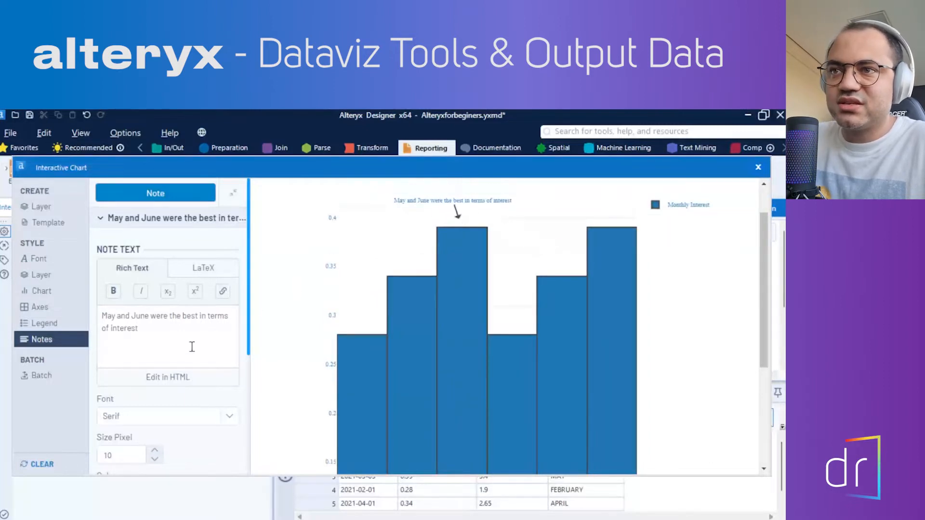
{"action": "scroll", "coordinate": [192, 347], "scroll_direction": "down", "scroll_amount": 2}
{"action": "scroll", "coordinate": [192, 347], "scroll_direction": "up", "scroll_amount": 2}
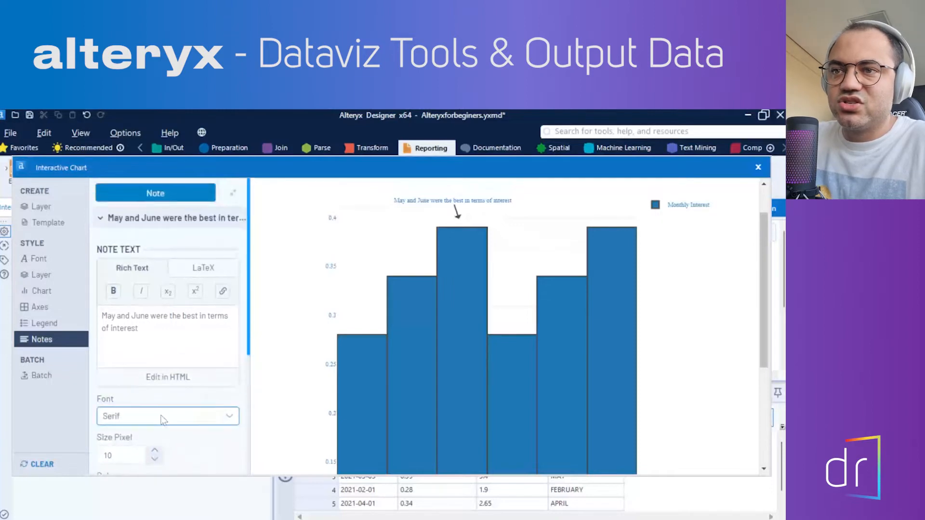
{"action": "scroll", "coordinate": [163, 420], "scroll_direction": "down", "scroll_amount": 3}
{"action": "left_click", "coordinate": [155, 328]}
{"action": "left_click", "coordinate": [155, 328]}
{"action": "left_click", "coordinate": [155, 327]}
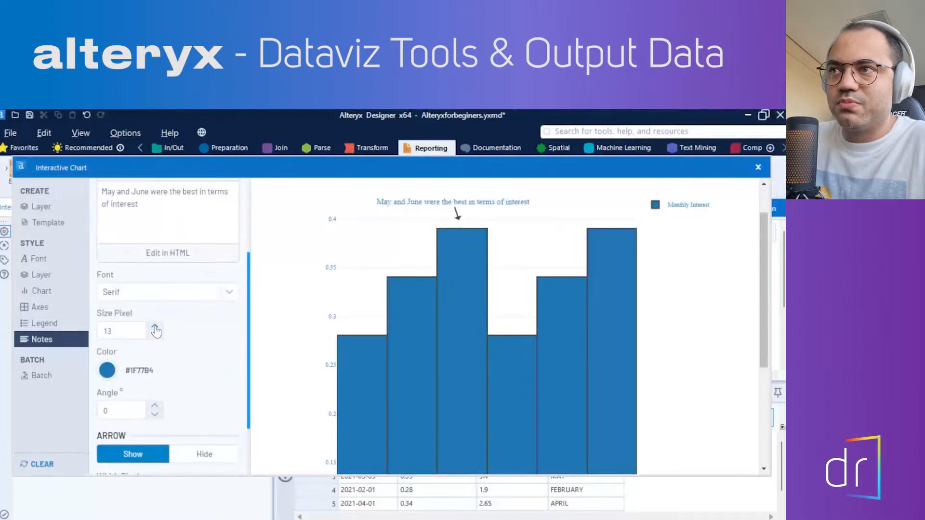
{"action": "left_click", "coordinate": [155, 328]}
{"action": "left_click", "coordinate": [155, 328]}
{"action": "left_click", "coordinate": [155, 327]}
{"action": "left_click", "coordinate": [154, 327]}
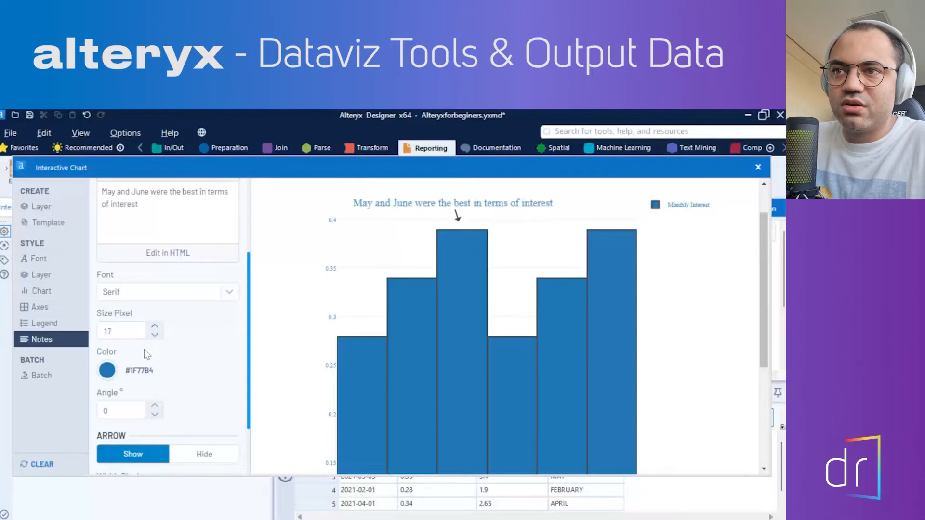
Step: Change the note's text color to orange #C76213, shift the note slightly toward June, and close the chart editor
{"action": "left_click", "coordinate": [106, 371]}
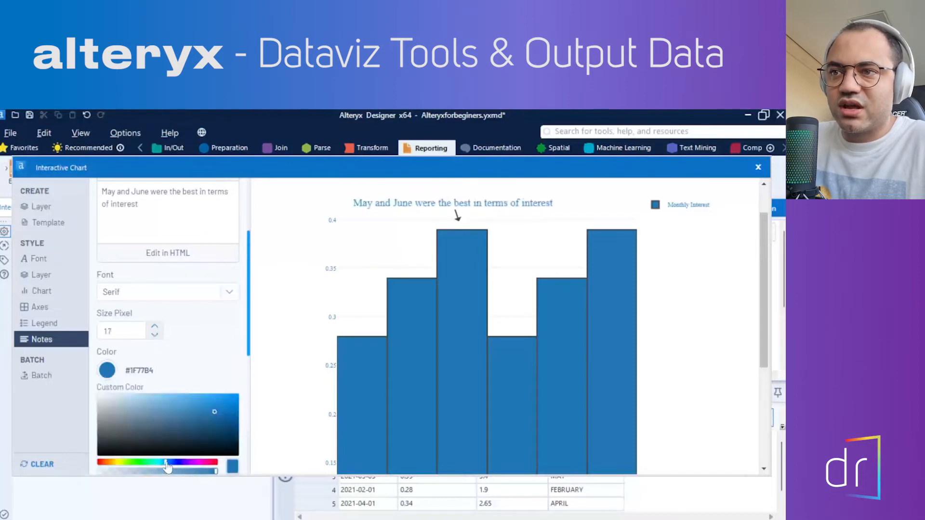
{"action": "left_click_drag", "start_coordinate": [165, 465], "coordinate": [106, 466]}
{"action": "left_click_drag", "start_coordinate": [214, 412], "coordinate": [225, 408]}
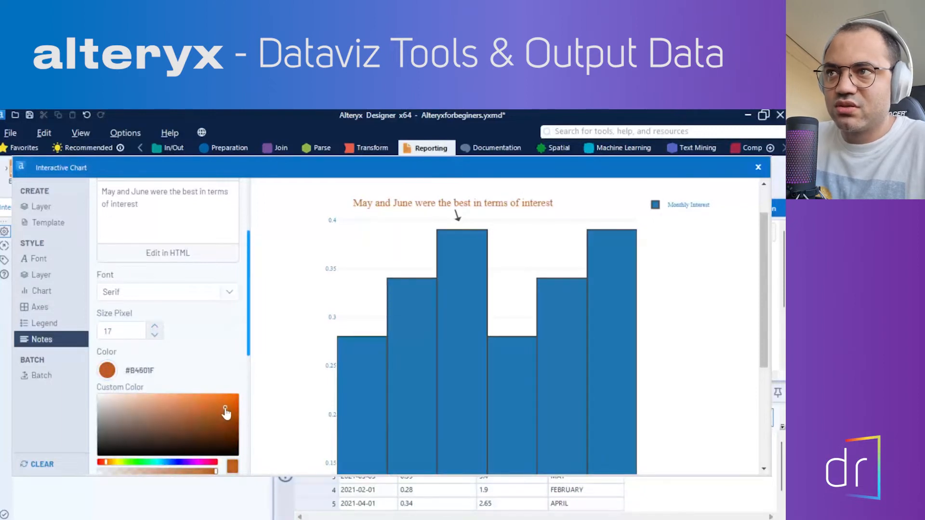
{"action": "left_click_drag", "start_coordinate": [459, 217], "coordinate": [470, 218]}
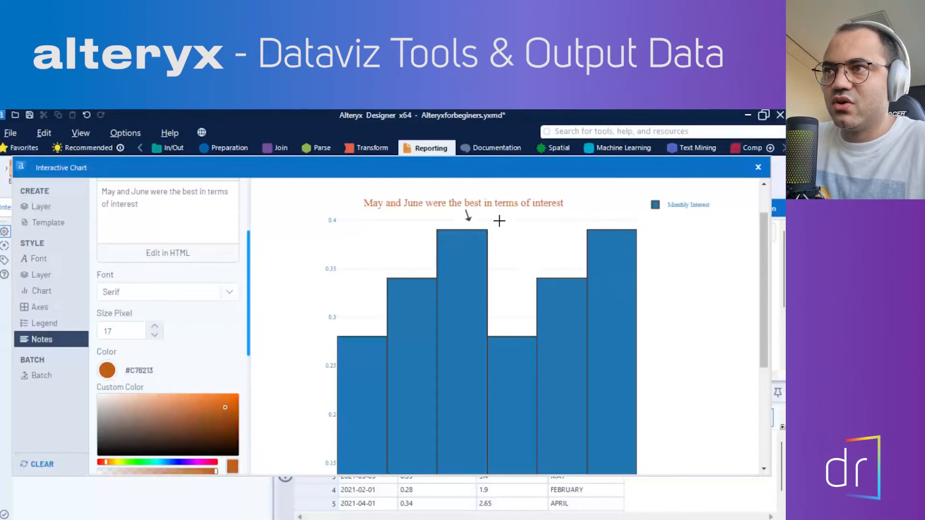
{"action": "scroll", "coordinate": [247, 340], "scroll_direction": "down", "scroll_amount": 5}
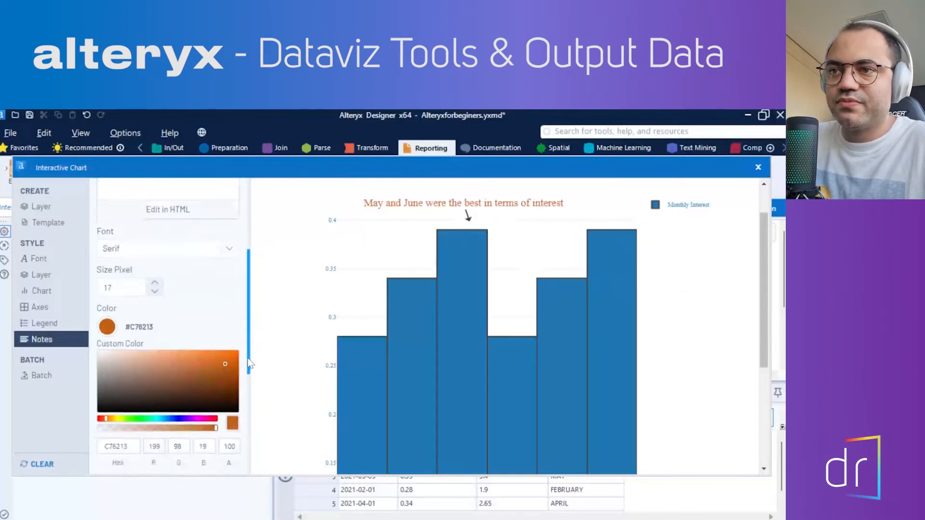
{"action": "scroll", "coordinate": [244, 342], "scroll_direction": "up", "scroll_amount": 6}
{"action": "scroll", "coordinate": [242, 339], "scroll_direction": "up", "scroll_amount": 2}
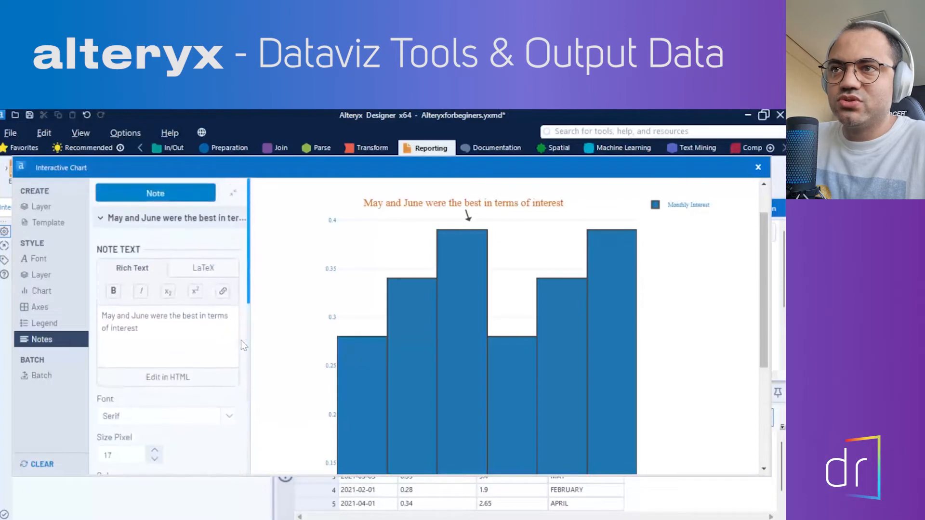
{"action": "left_click", "coordinate": [100, 219]}
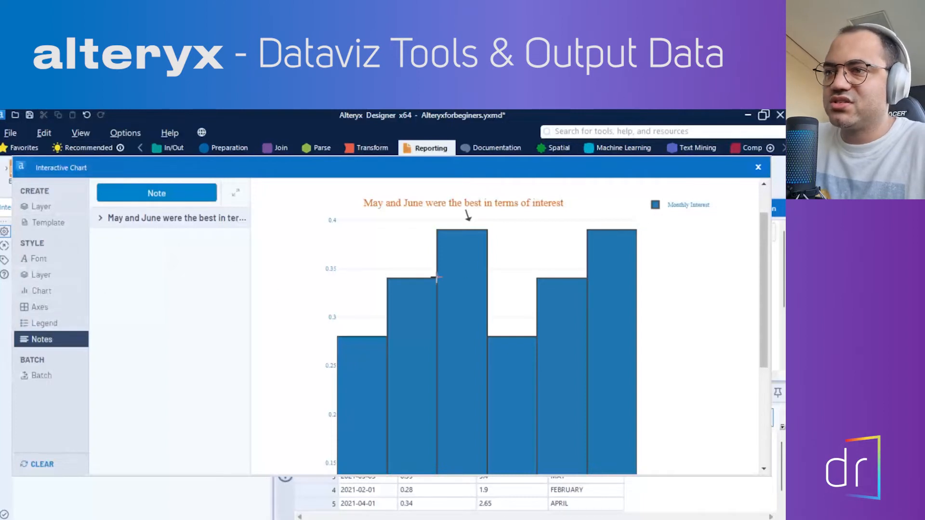
{"action": "left_click", "coordinate": [758, 168]}
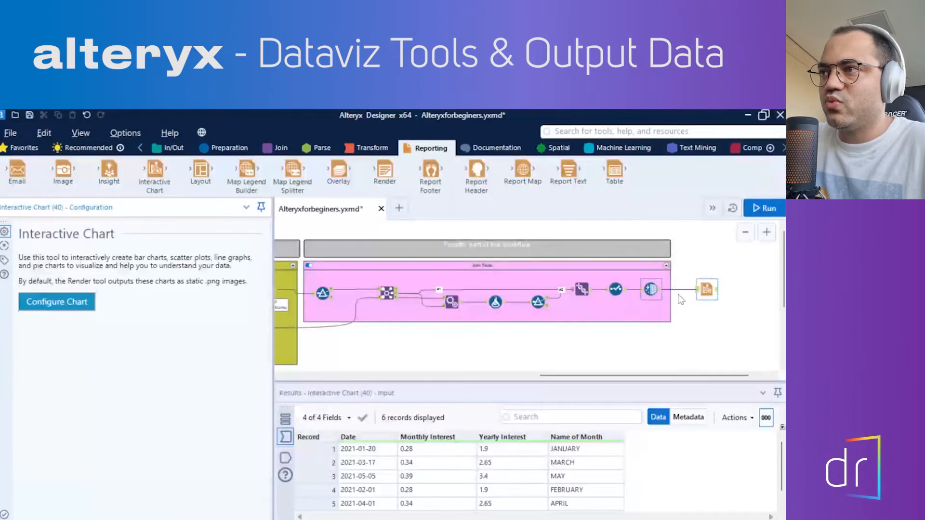
Step: Run the workflow and display the Interactive Chart tool's output
{"action": "left_click", "coordinate": [717, 296]}
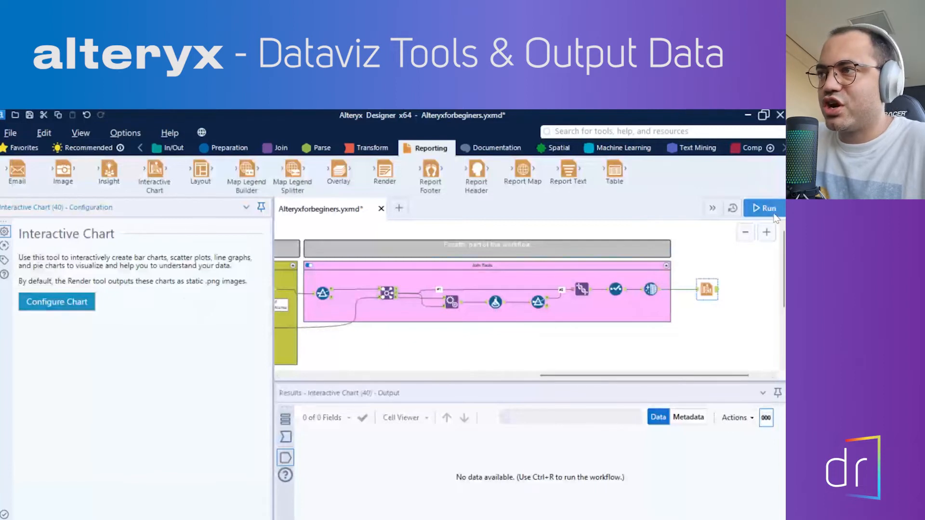
{"action": "left_click", "coordinate": [764, 209]}
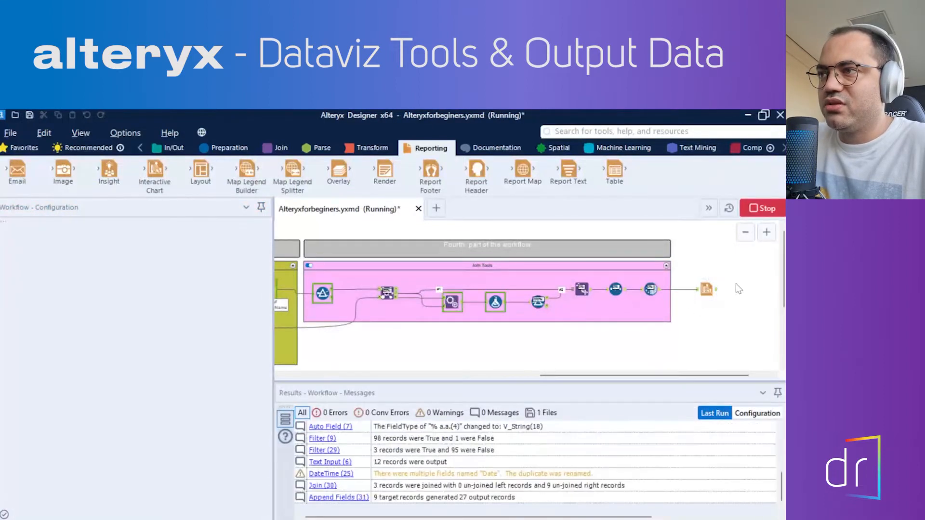
{"action": "left_click", "coordinate": [708, 295]}
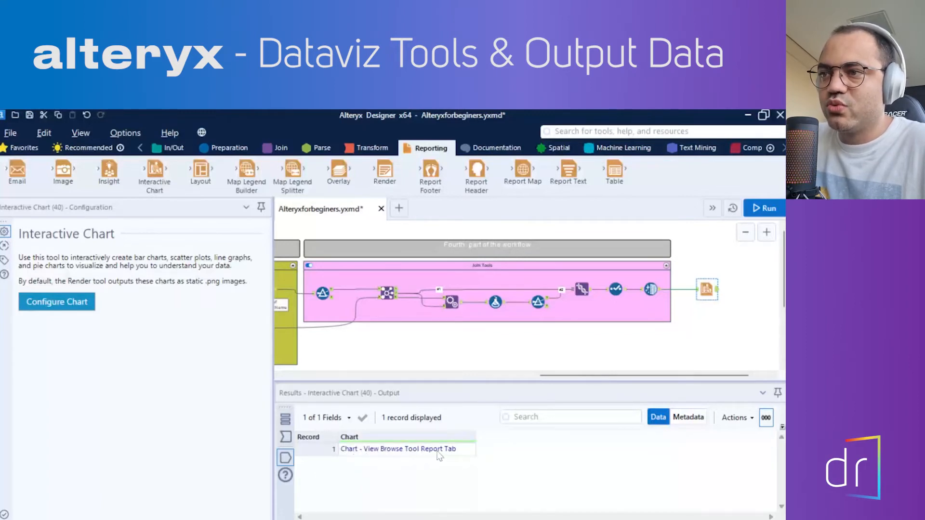
Step: Connect a Browse tool to the Interactive Chart tool's output and run the workflow again
{"action": "left_click", "coordinate": [171, 147]}
{"action": "left_click_drag", "start_coordinate": [12, 166], "coordinate": [742, 289]}
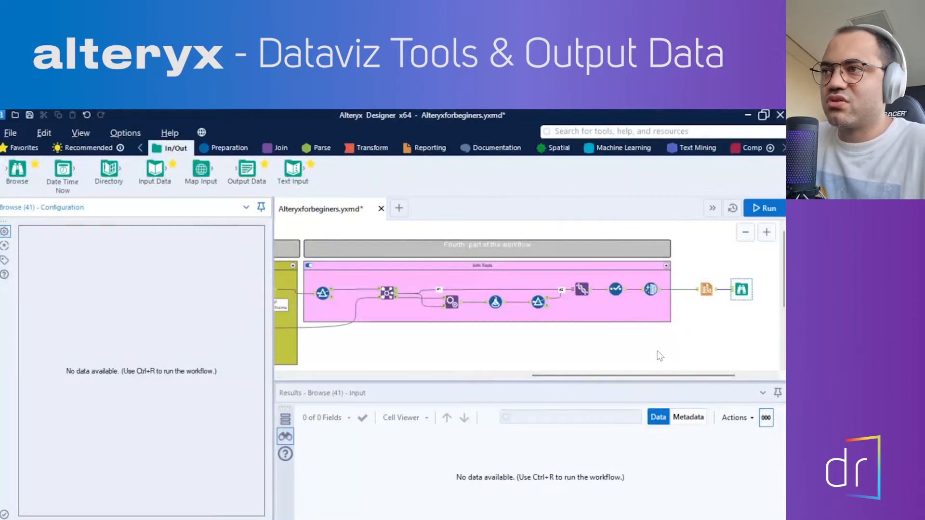
{"action": "left_click", "coordinate": [763, 208]}
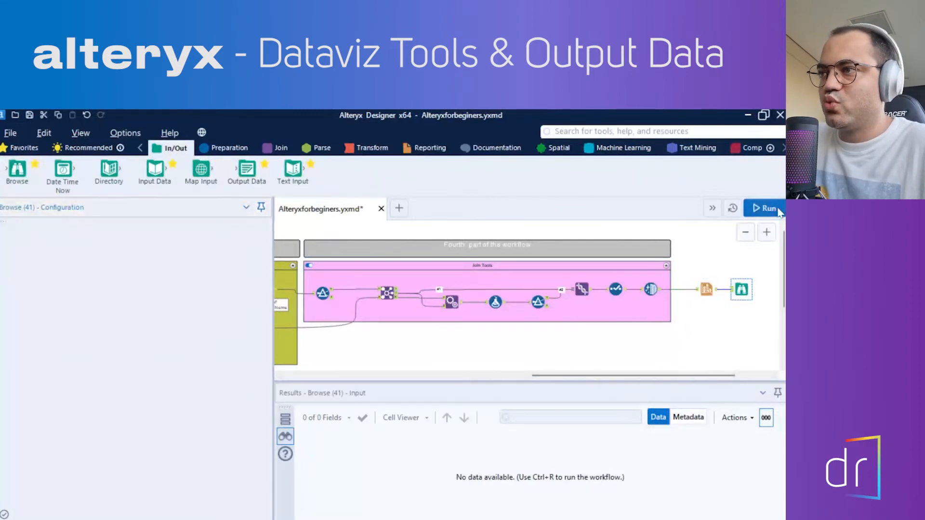
Step: Examine the rendered chart in the Browse tool's report, temporarily widening the report area to see the whole chart
{"action": "left_click", "coordinate": [741, 289]}
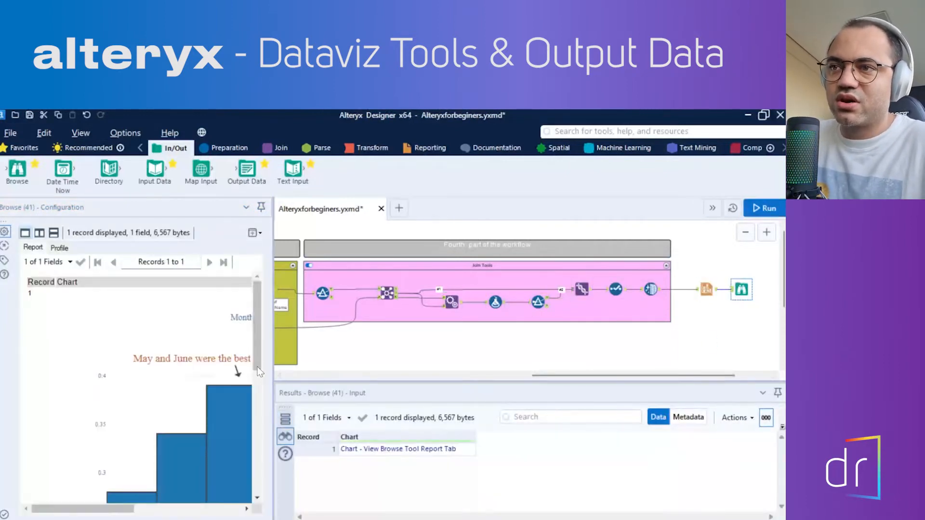
{"action": "left_click_drag", "start_coordinate": [273, 364], "coordinate": [483, 365]}
{"action": "scroll", "coordinate": [409, 369], "scroll_direction": "down", "scroll_amount": 5}
{"action": "scroll", "coordinate": [409, 371], "scroll_direction": "up", "scroll_amount": 5}
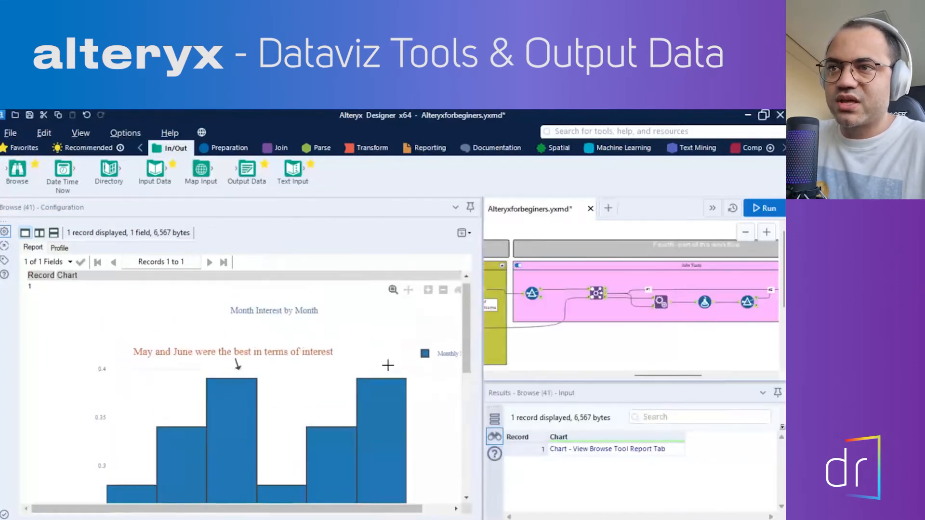
{"action": "left_click_drag", "start_coordinate": [482, 375], "coordinate": [312, 374]}
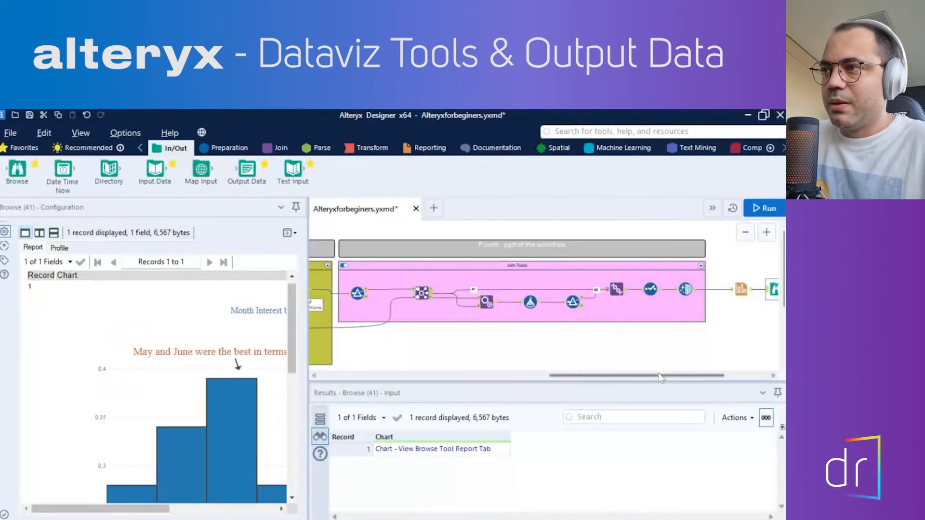
Step: Delete the Browse tool after the Interactive Chart and connect a new Table tool to the output of the Join Tools container's last tool
{"action": "left_click_drag", "start_coordinate": [636, 376], "coordinate": [679, 375]}
{"action": "key", "text": "Delete"}
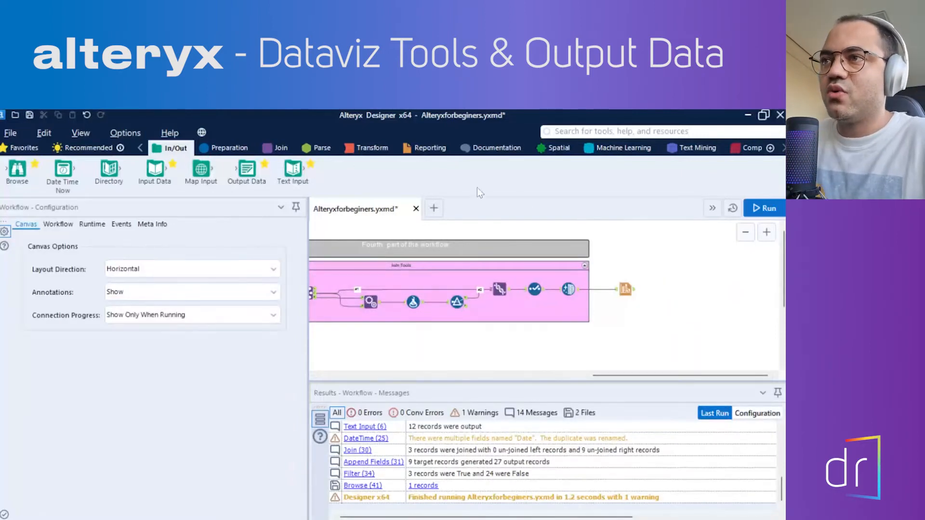
{"action": "left_click", "coordinate": [431, 150]}
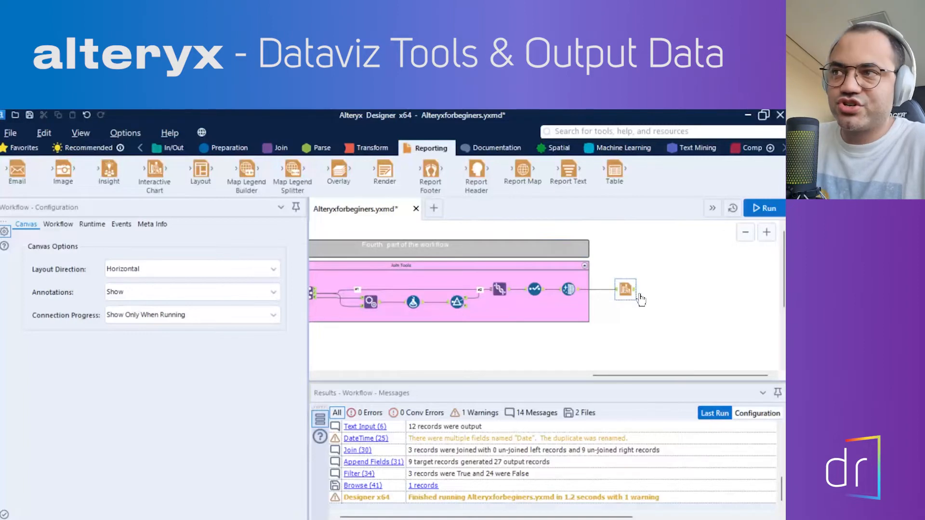
{"action": "left_click_drag", "start_coordinate": [616, 171], "coordinate": [598, 189]}
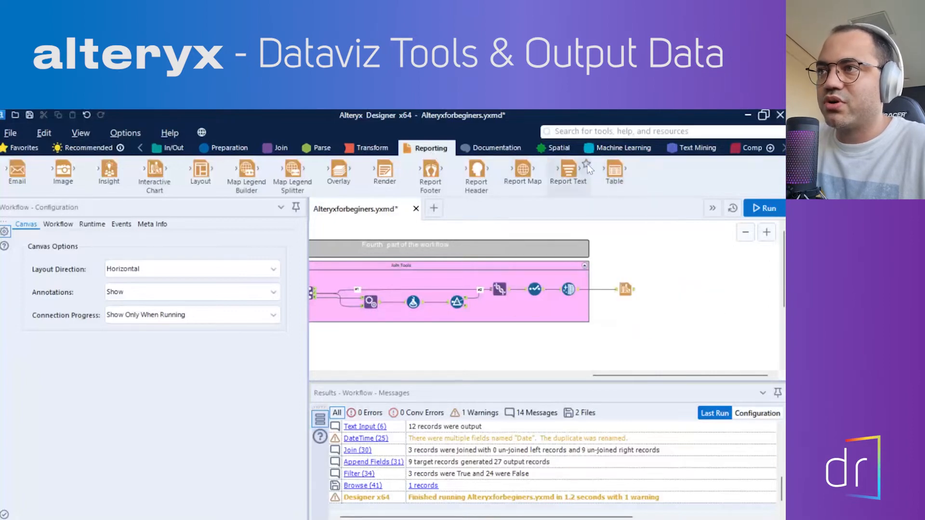
{"action": "left_click_drag", "start_coordinate": [609, 169], "coordinate": [626, 314]}
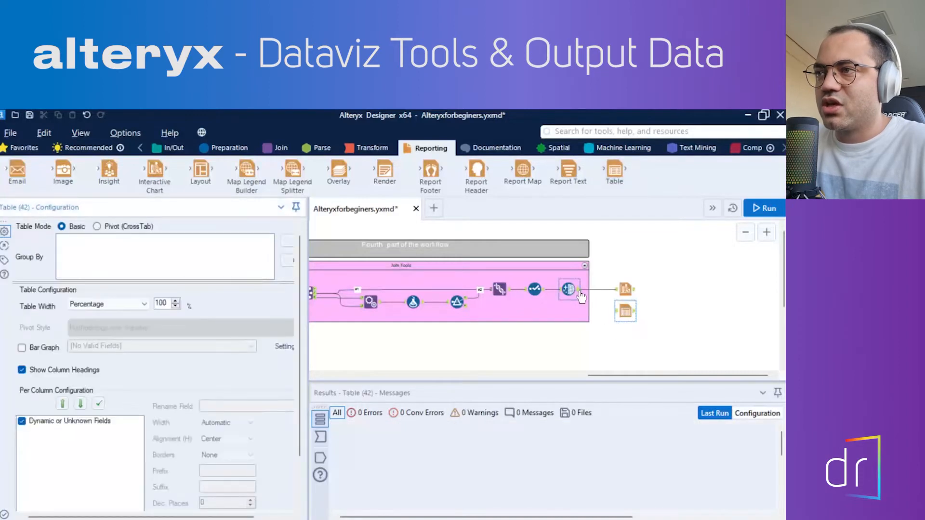
{"action": "left_click_drag", "start_coordinate": [581, 297], "coordinate": [624, 316]}
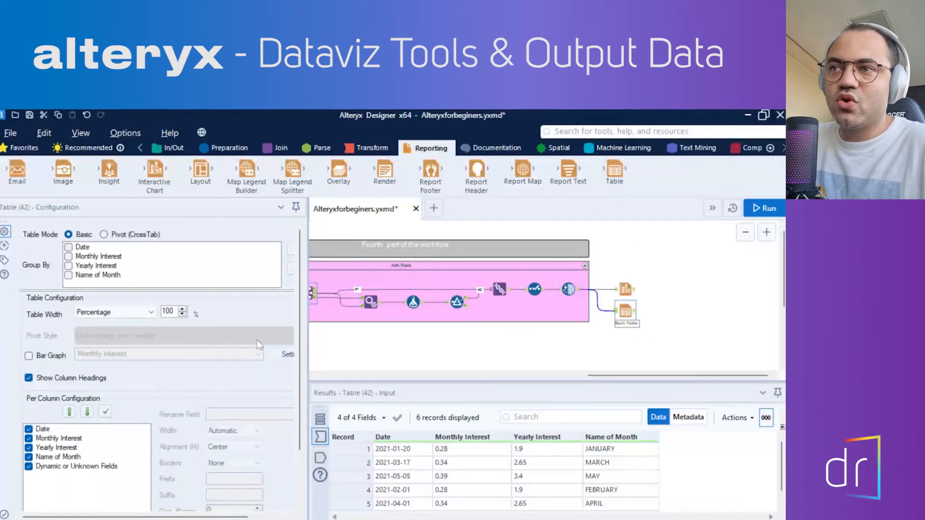
Step: Group the table by Name of Month and include only the Monthly Interest column
{"action": "left_click_drag", "start_coordinate": [302, 322], "coordinate": [418, 348]}
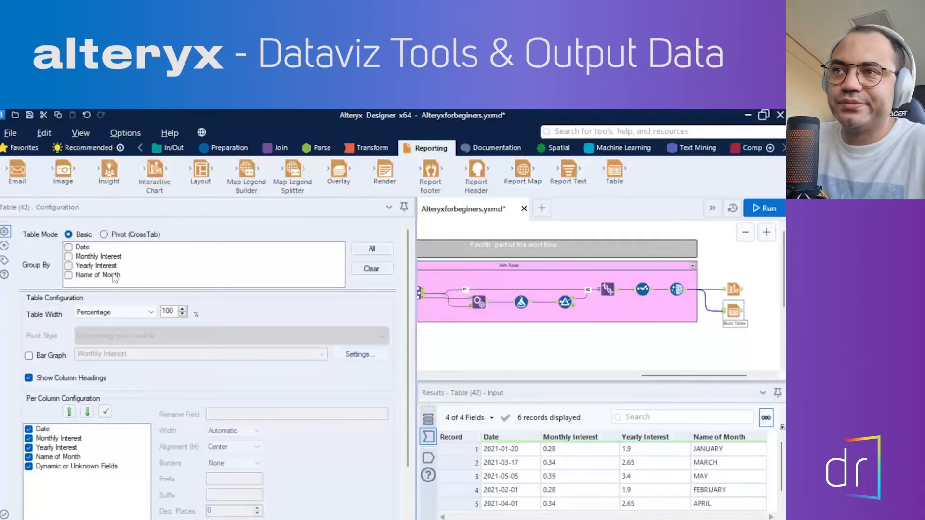
{"action": "left_click", "coordinate": [68, 275]}
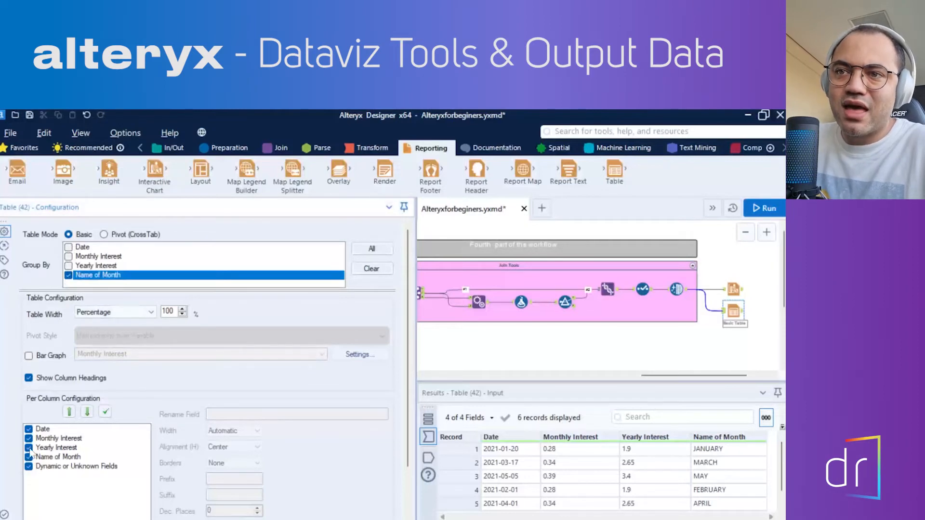
{"action": "scroll", "coordinate": [30, 436], "scroll_direction": "down", "scroll_amount": 1}
{"action": "left_click", "coordinate": [29, 428]}
{"action": "left_click", "coordinate": [28, 409]}
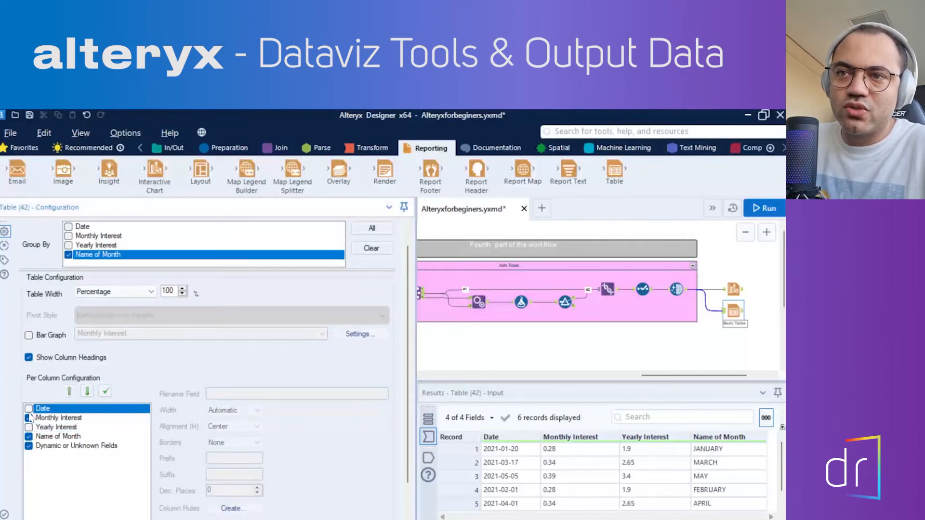
{"action": "left_click", "coordinate": [29, 445]}
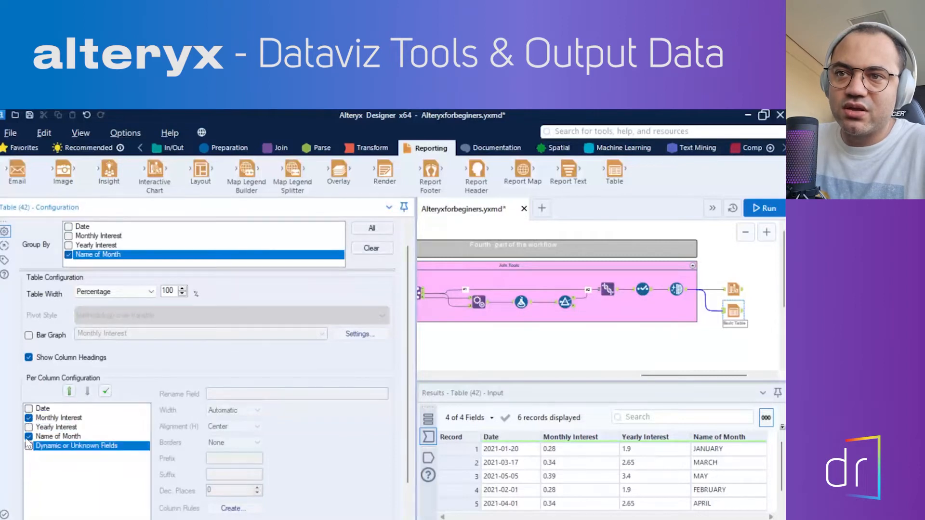
{"action": "left_click", "coordinate": [29, 436]}
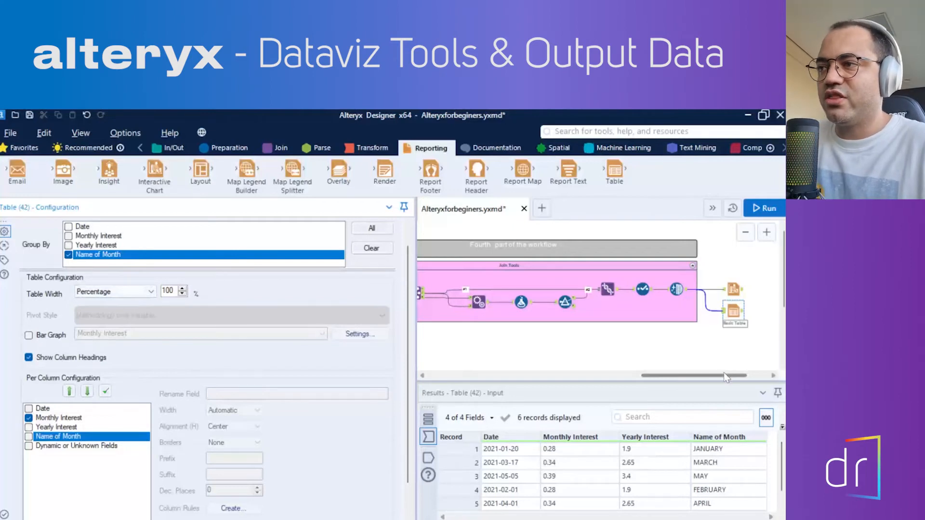
{"action": "left_click_drag", "start_coordinate": [725, 380], "coordinate": [746, 378]}
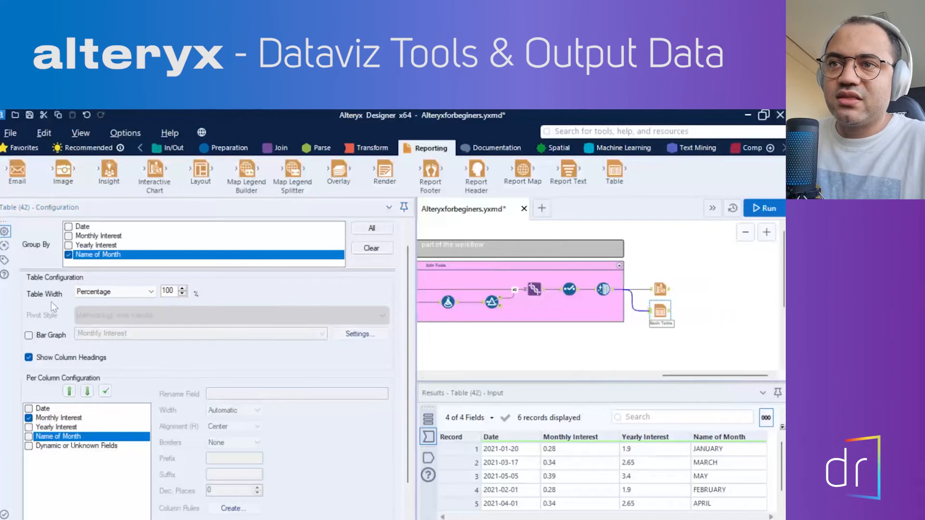
{"action": "scroll", "coordinate": [119, 344], "scroll_direction": "up", "scroll_amount": 1}
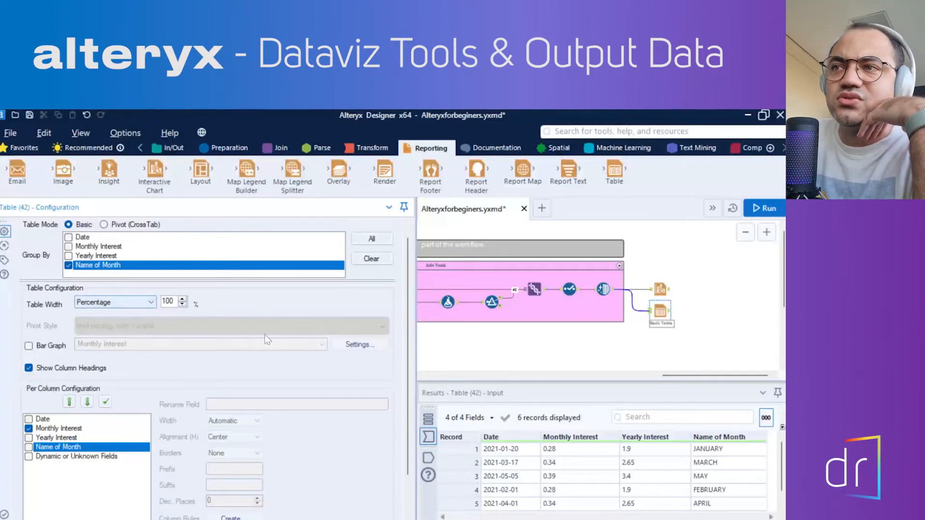
Step: Run the workflow and display all the Table tool's output records
{"action": "left_click", "coordinate": [760, 210]}
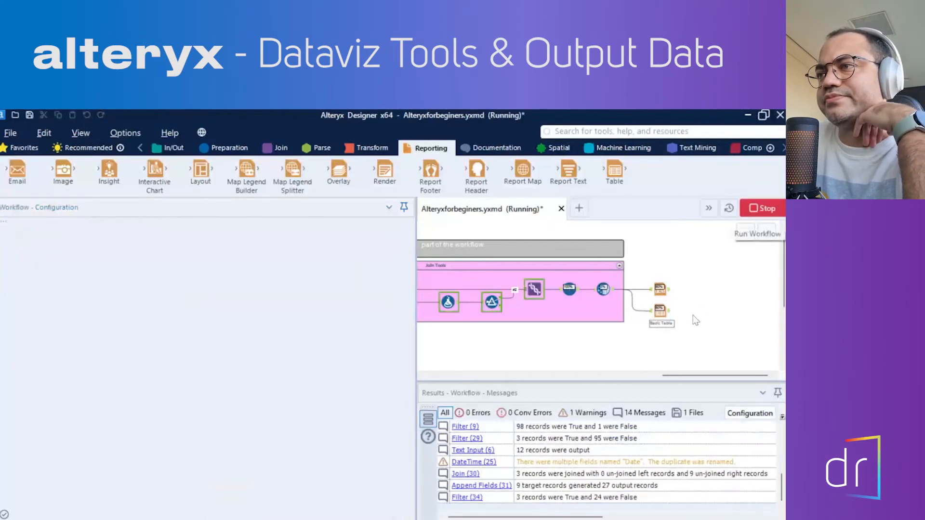
{"action": "left_click", "coordinate": [662, 311]}
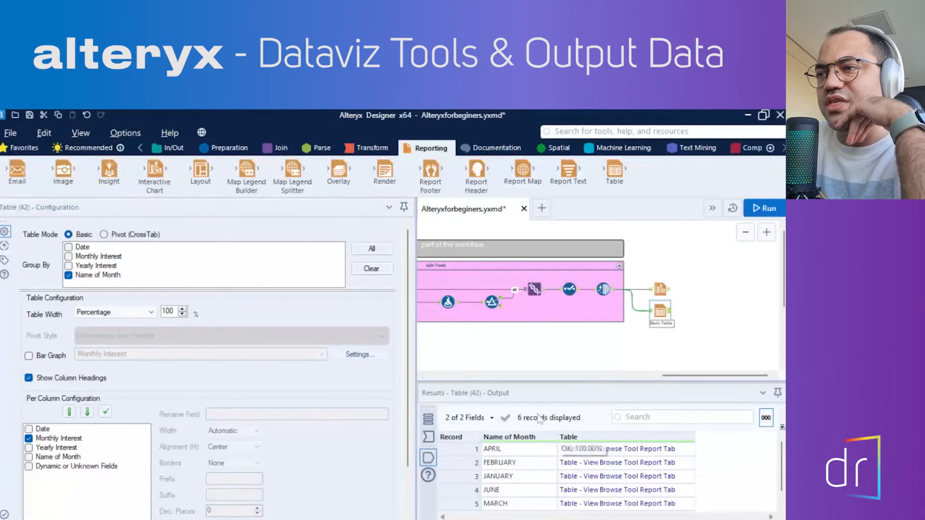
{"action": "mouse_move", "coordinate": [558, 380]}
{"action": "left_mouse_down"}
{"action": "mouse_move", "coordinate": [558, 395]}
{"action": "mouse_move", "coordinate": [558, 369]}
{"action": "left_mouse_up"}
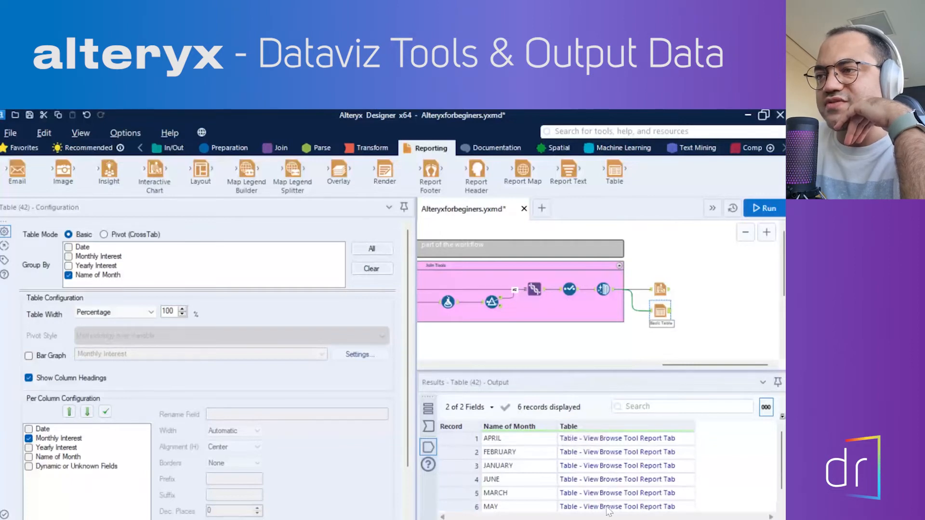
{"action": "scroll", "coordinate": [608, 511], "scroll_direction": "down", "scroll_amount": 1}
{"action": "scroll", "coordinate": [609, 498], "scroll_direction": "up", "scroll_amount": 1}
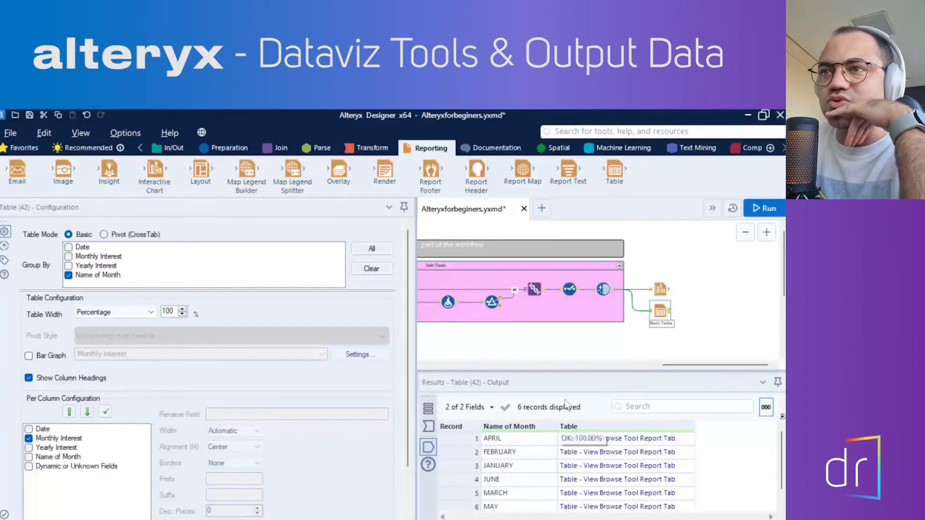
Step: Connect a Browse tool to the Table tool's output and run the workflow again
{"action": "left_click", "coordinate": [169, 148]}
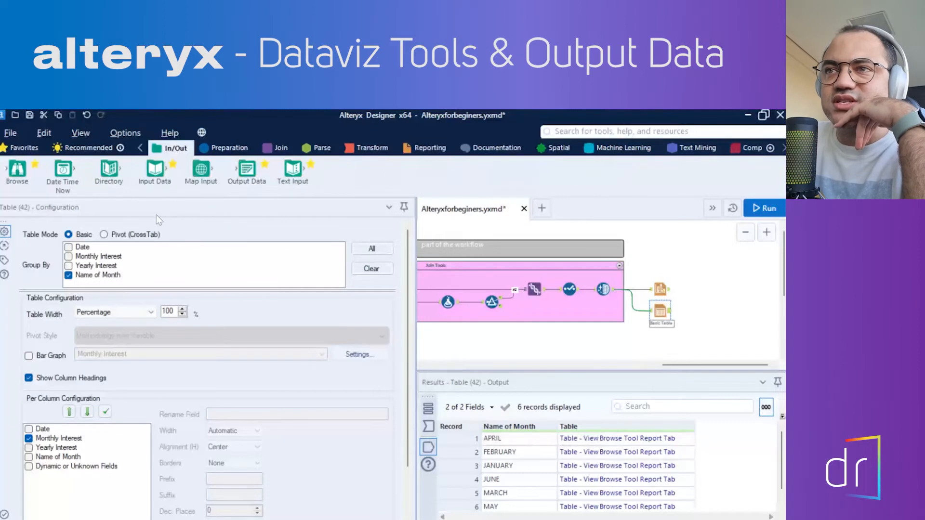
{"action": "left_click_drag", "start_coordinate": [17, 171], "coordinate": [707, 317]}
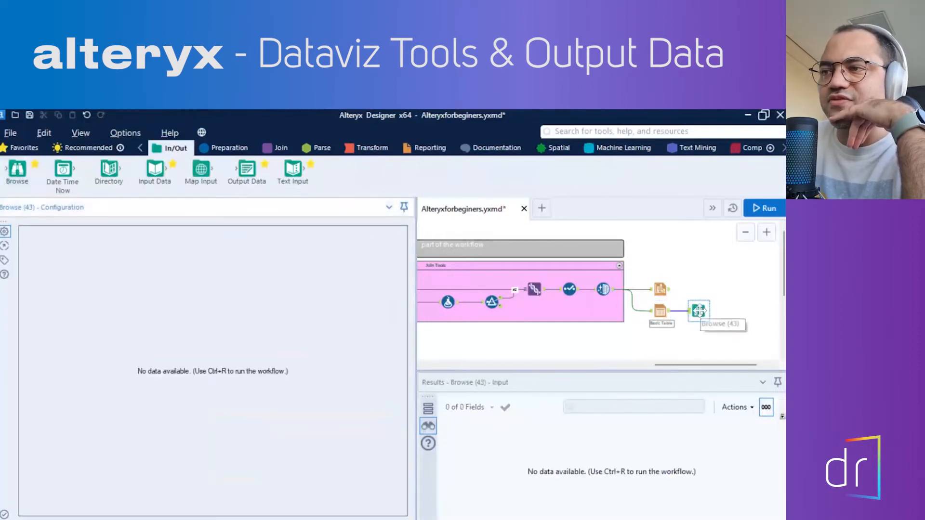
{"action": "left_click", "coordinate": [765, 208]}
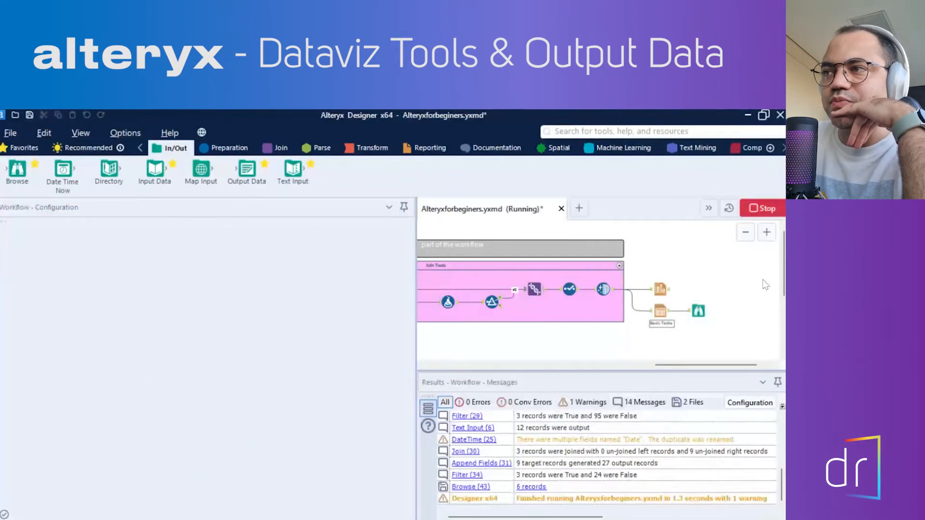
Step: Examine the Browse tool's report of grouped tables alongside each month's record from April to May
{"action": "left_click", "coordinate": [699, 310]}
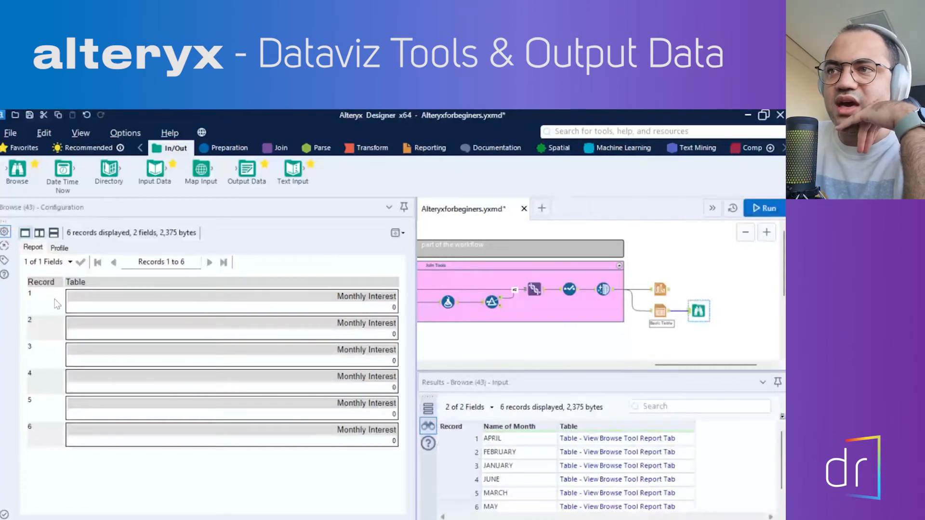
{"action": "left_click", "coordinate": [509, 440]}
{"action": "left_click", "coordinate": [512, 452]}
{"action": "left_click", "coordinate": [511, 467]}
{"action": "left_click", "coordinate": [507, 484]}
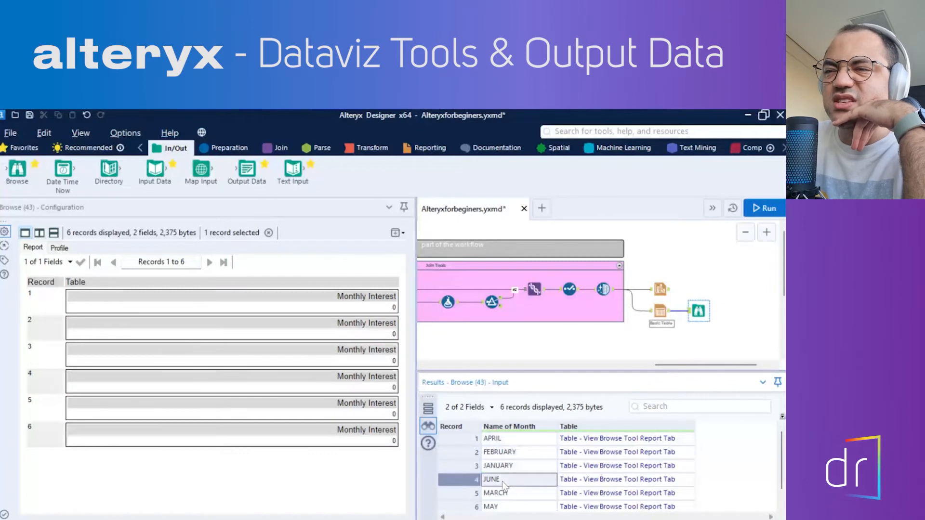
{"action": "left_click", "coordinate": [512, 494]}
{"action": "left_click", "coordinate": [514, 509]}
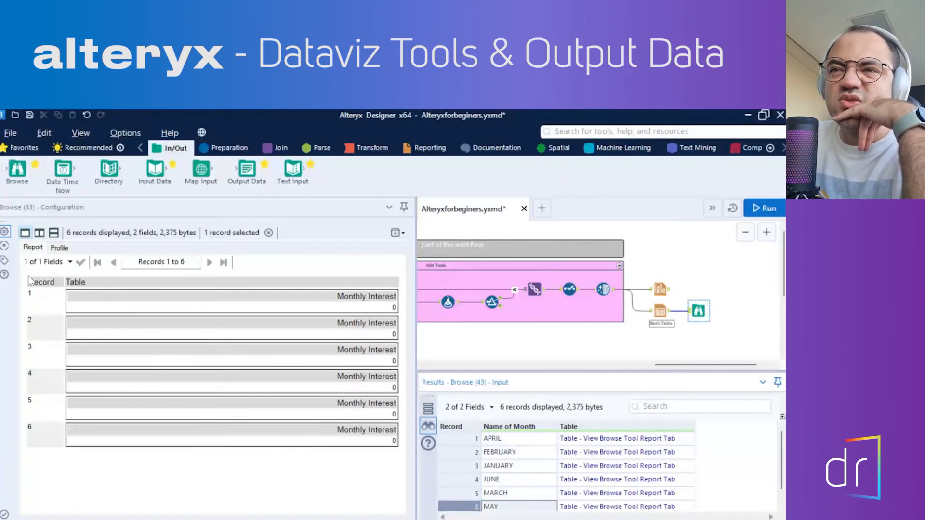
Step: Remove the table's grouping by Name of Month and include the Date and Yearly Interest columns
{"action": "left_click", "coordinate": [660, 311]}
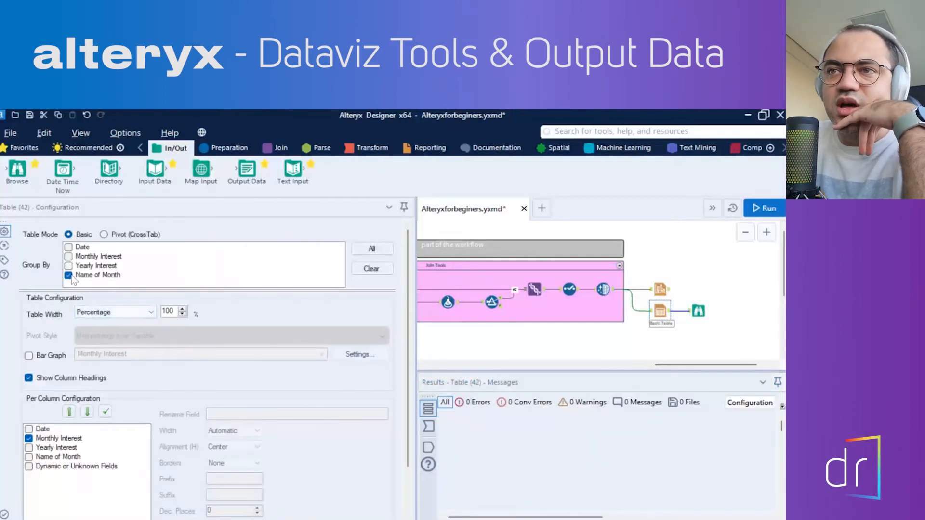
{"action": "left_click", "coordinate": [69, 275]}
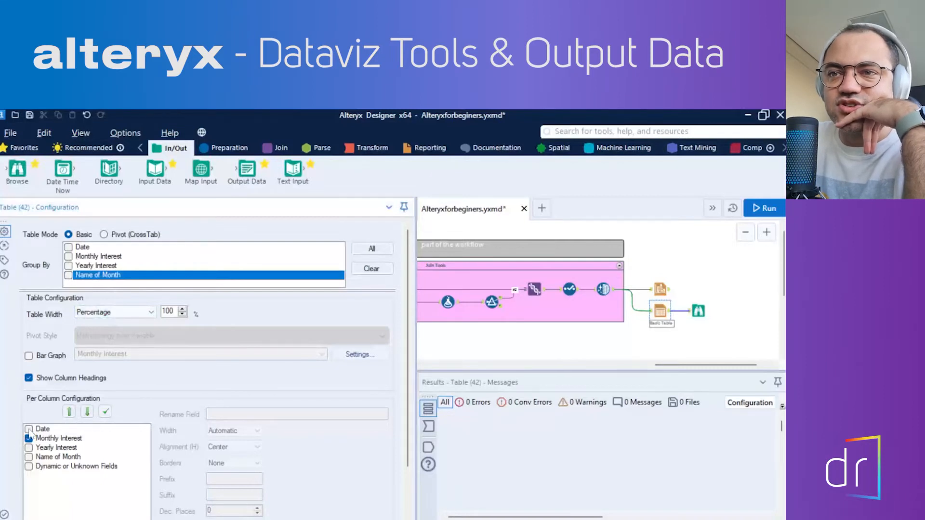
{"action": "left_click", "coordinate": [28, 447]}
{"action": "left_click", "coordinate": [29, 409]}
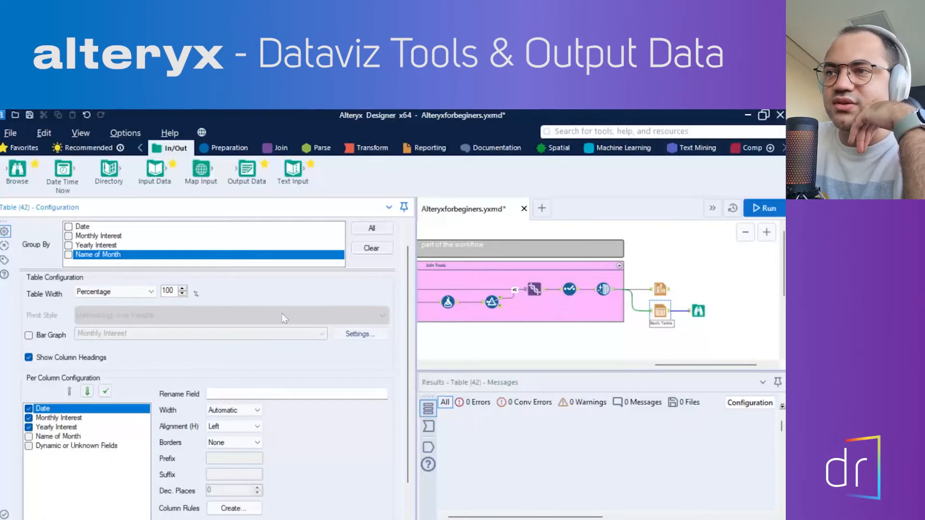
Step: Run the workflow, then compare the Browse tool's rendered table with the Table tool's input records
{"action": "left_click", "coordinate": [764, 212]}
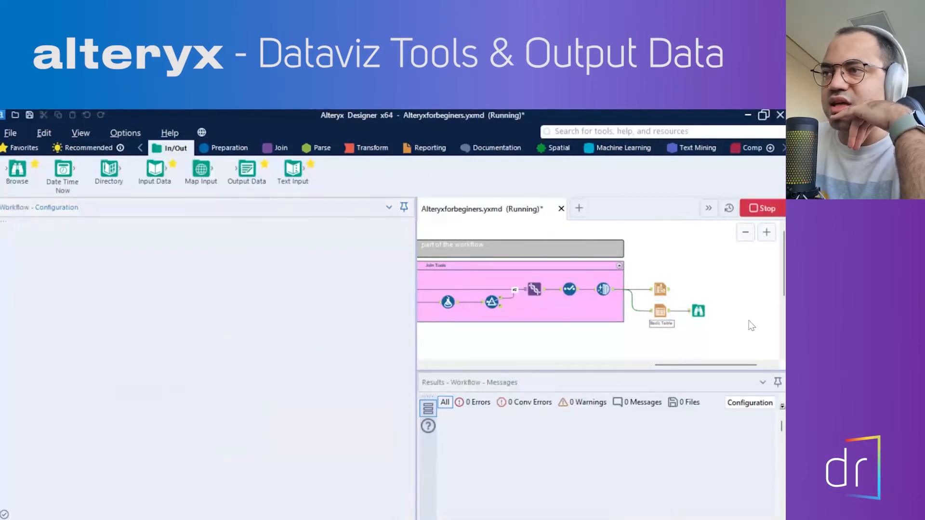
{"action": "left_click", "coordinate": [699, 310]}
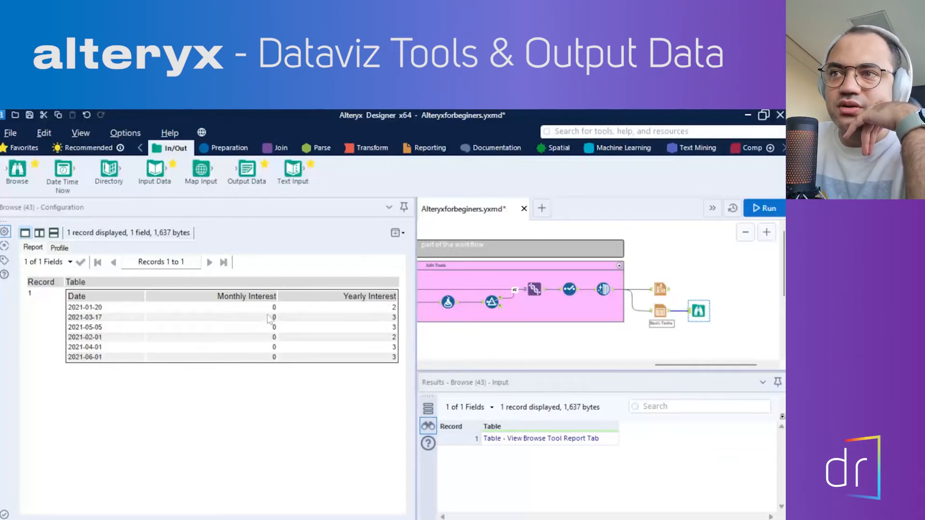
{"action": "left_click", "coordinate": [660, 311]}
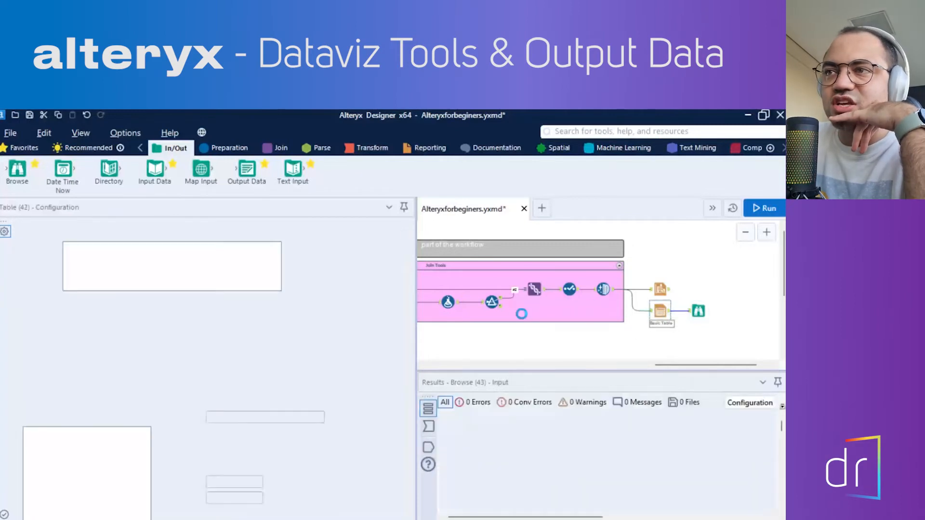
{"action": "left_click_drag", "start_coordinate": [416, 320], "coordinate": [423, 320]}
{"action": "left_click", "coordinate": [436, 426]}
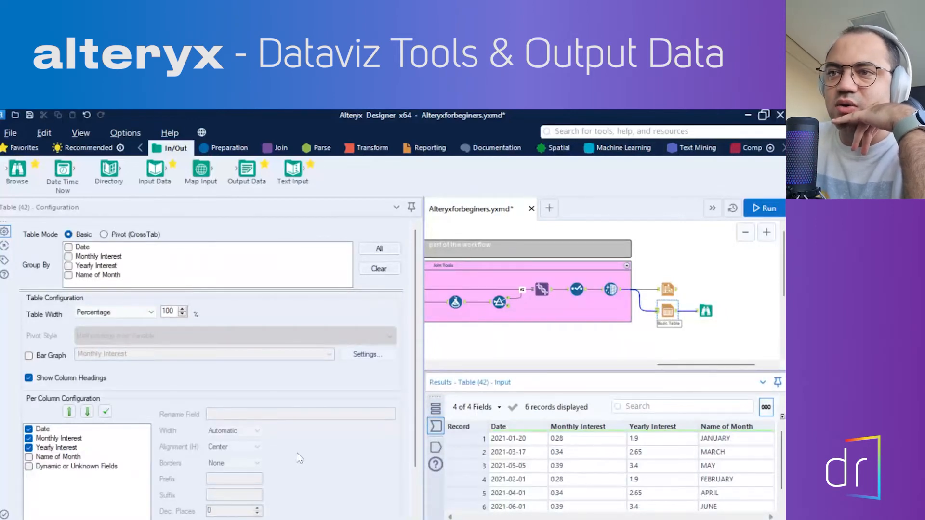
Step: Set the Monthly Interest column to a fixed width of 2 inches and run the workflow again
{"action": "scroll", "coordinate": [297, 451], "scroll_direction": "down", "scroll_amount": 3}
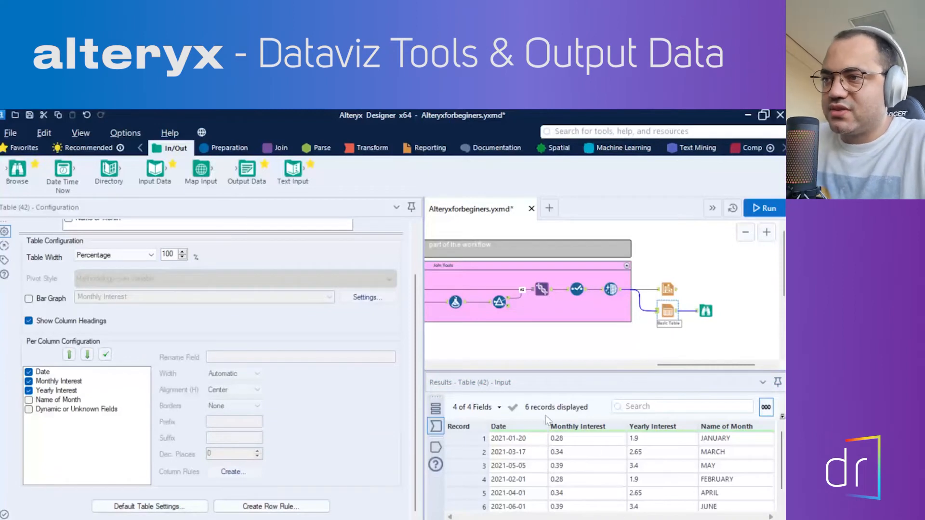
{"action": "left_click", "coordinate": [49, 383]}
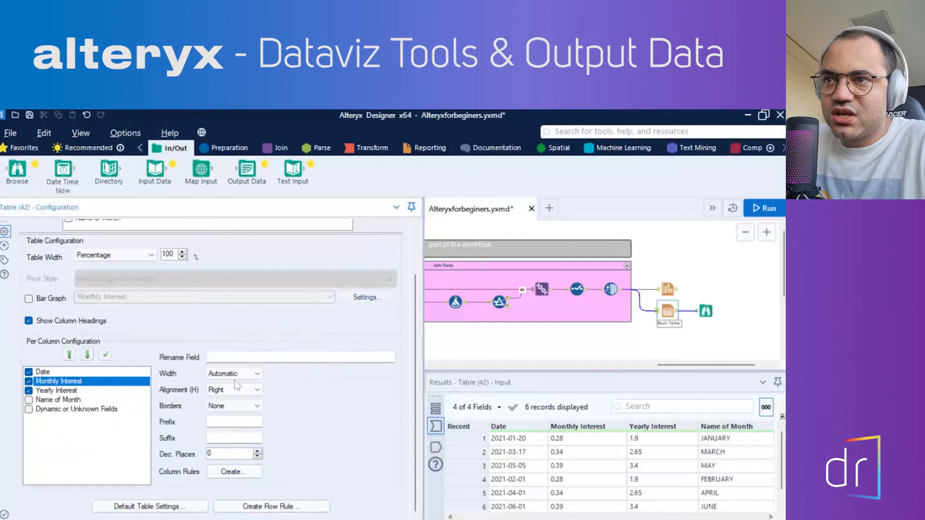
{"action": "left_click", "coordinate": [257, 375]}
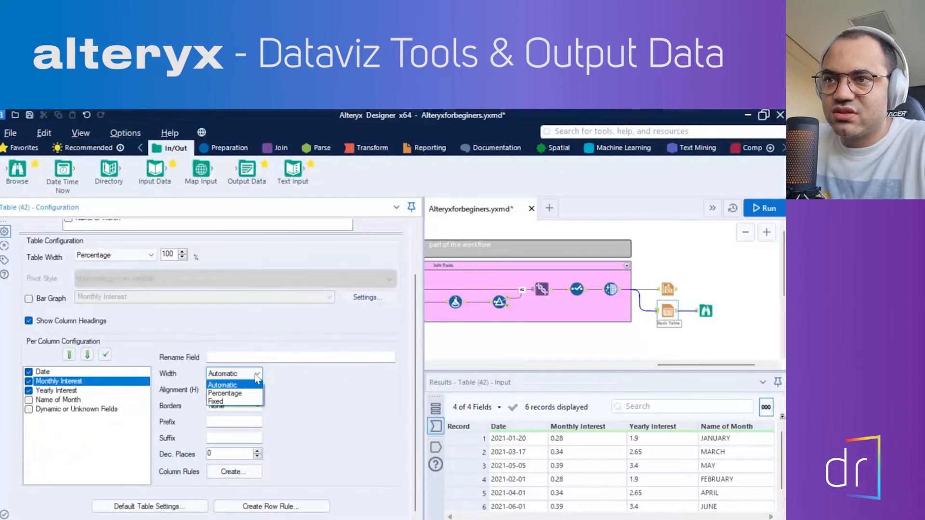
{"action": "left_click", "coordinate": [251, 401]}
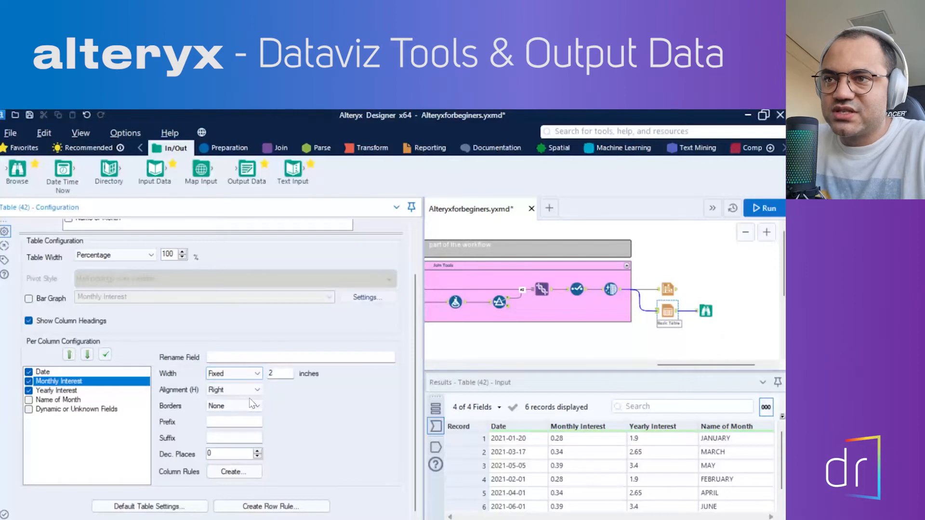
{"action": "left_click", "coordinate": [275, 374]}
{"action": "type", "text": "2"}
{"action": "double_click", "coordinate": [284, 377]}
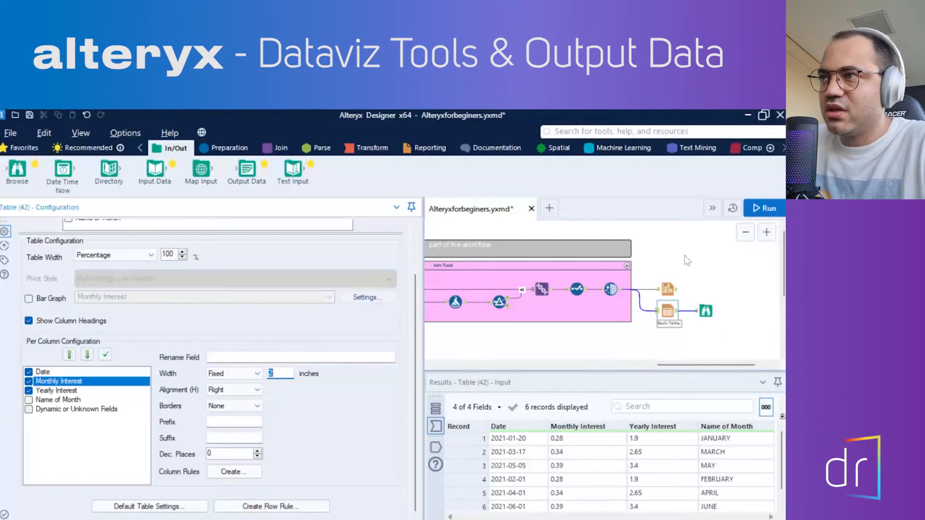
{"action": "left_click", "coordinate": [765, 208]}
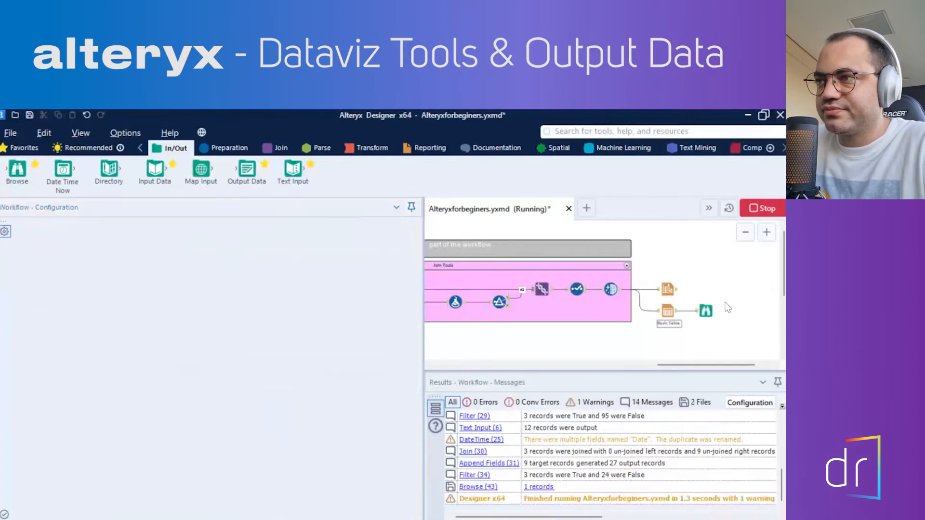
Step: Check the table rendered by the Browse tool, and remove that Browse tool from the Table tool's output
{"action": "left_click", "coordinate": [708, 310]}
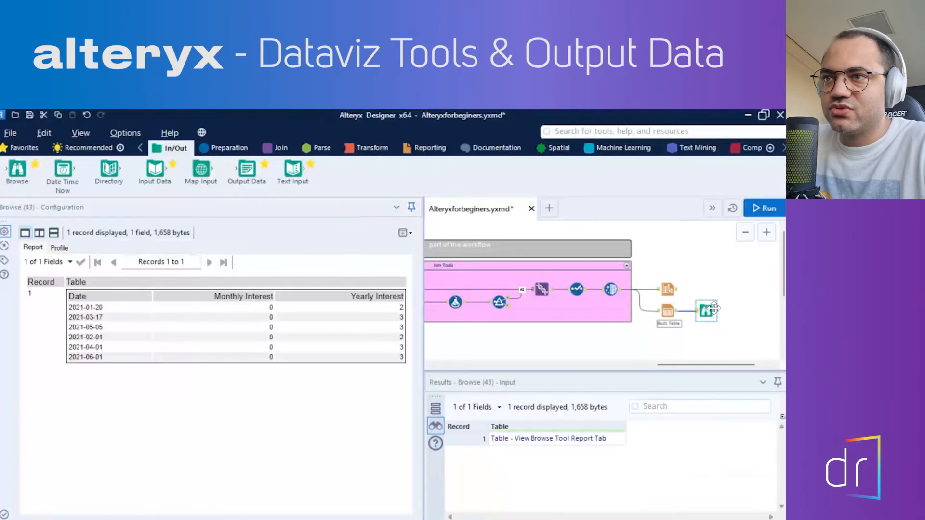
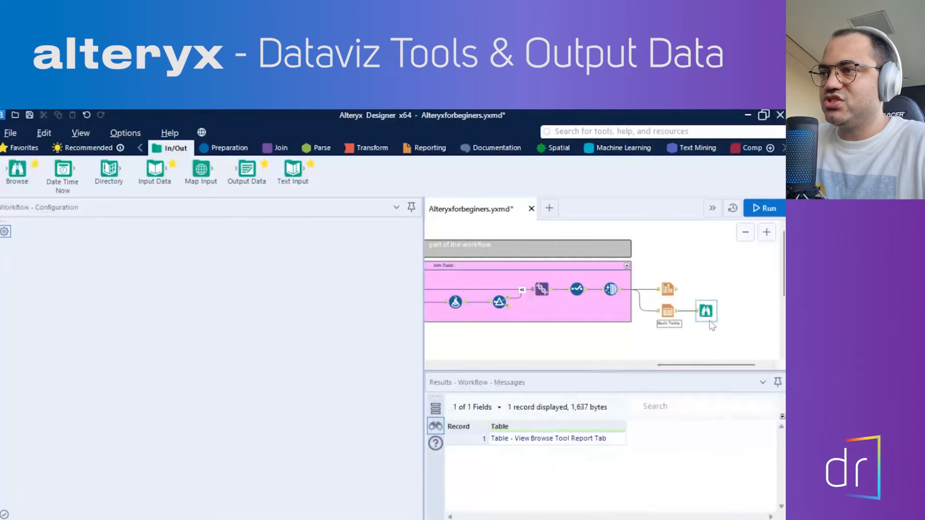
{"action": "left_click", "coordinate": [708, 353]}
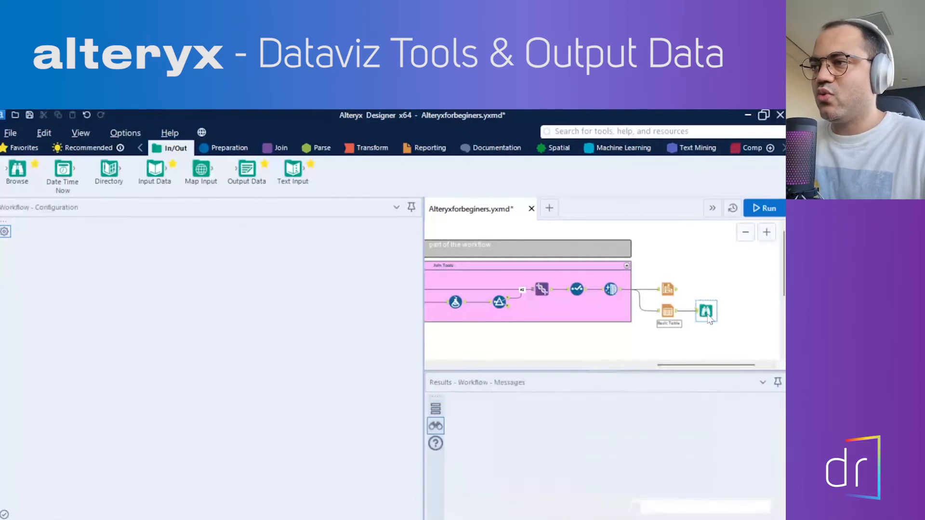
{"action": "left_click", "coordinate": [707, 313]}
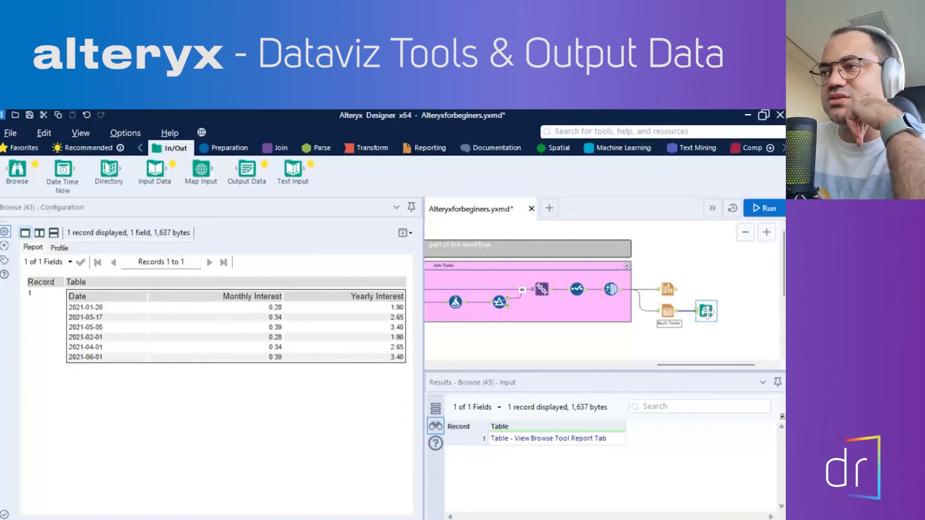
{"action": "right_click", "coordinate": [707, 312]}
{"action": "left_click", "coordinate": [675, 347]}
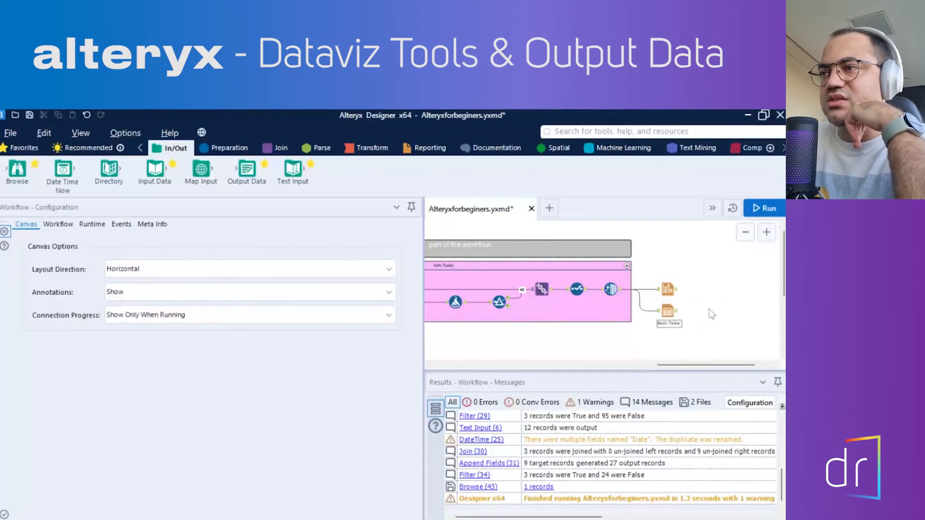
Step: Add a Join Multiple tool that takes the outputs of the Interactive Chart and Table tools as its inputs
{"action": "left_click_drag", "start_coordinate": [696, 365], "coordinate": [735, 361]}
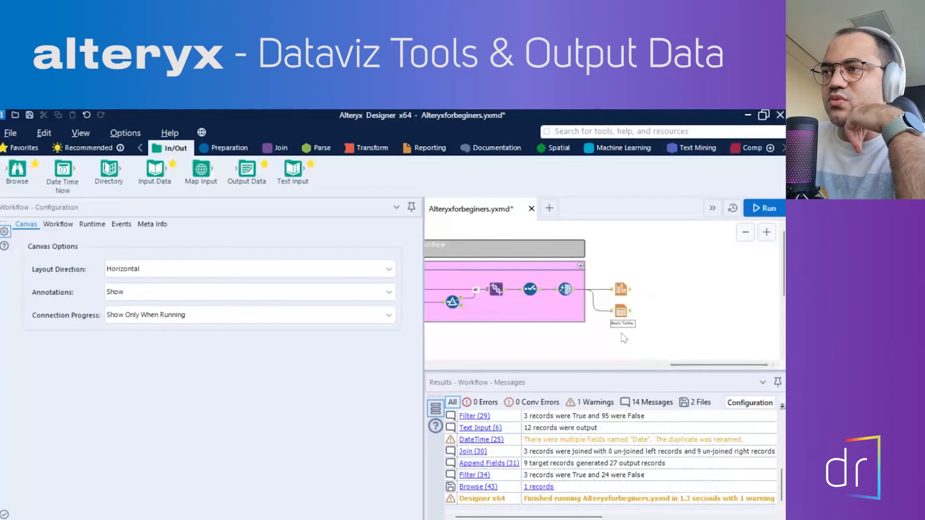
{"action": "left_click", "coordinate": [621, 289]}
{"action": "left_click", "coordinate": [621, 311]}
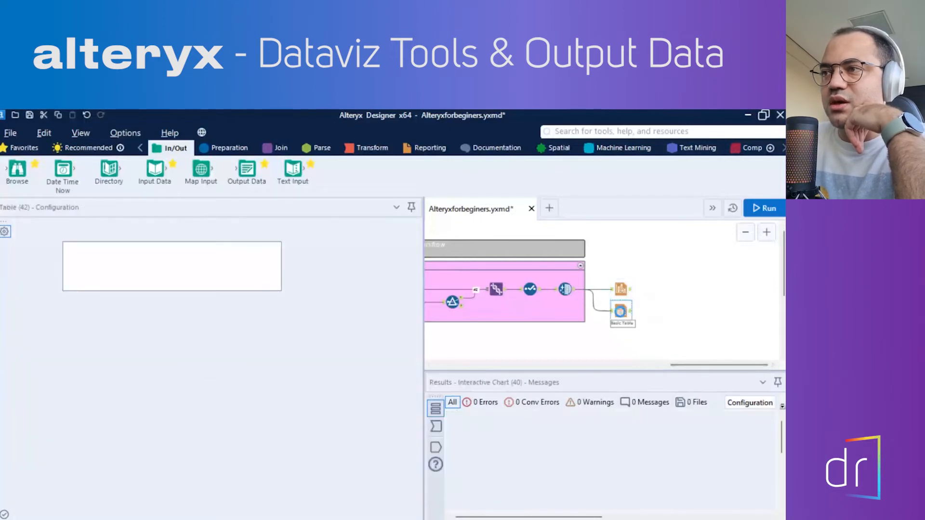
{"action": "left_click", "coordinate": [631, 291]}
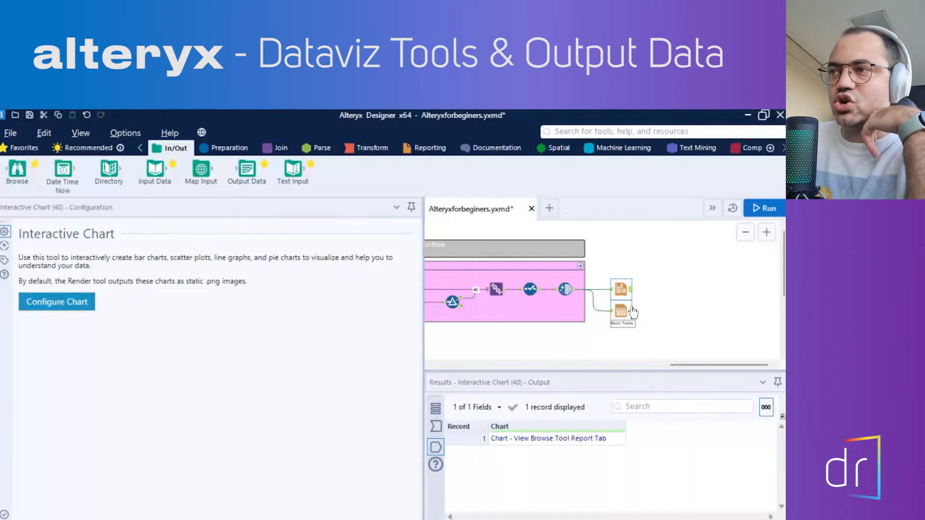
{"action": "left_click", "coordinate": [630, 311]}
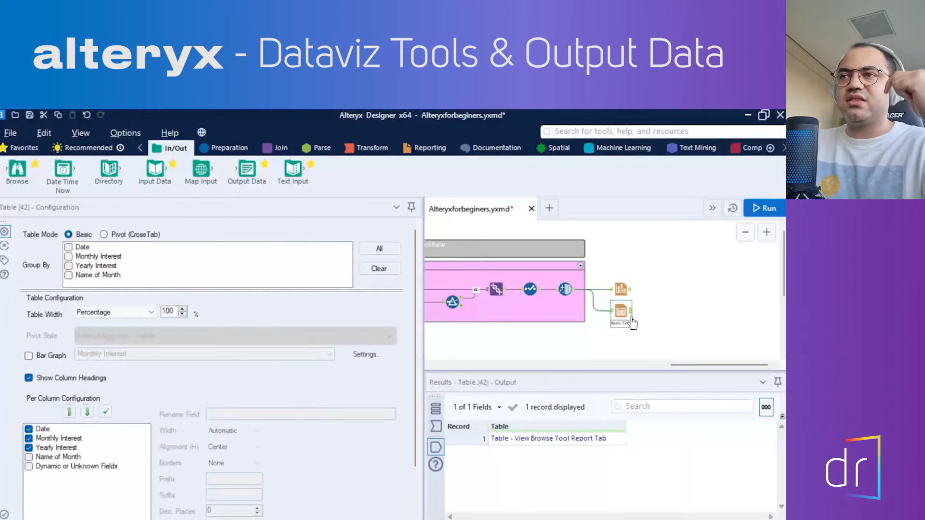
{"action": "left_click", "coordinate": [281, 148]}
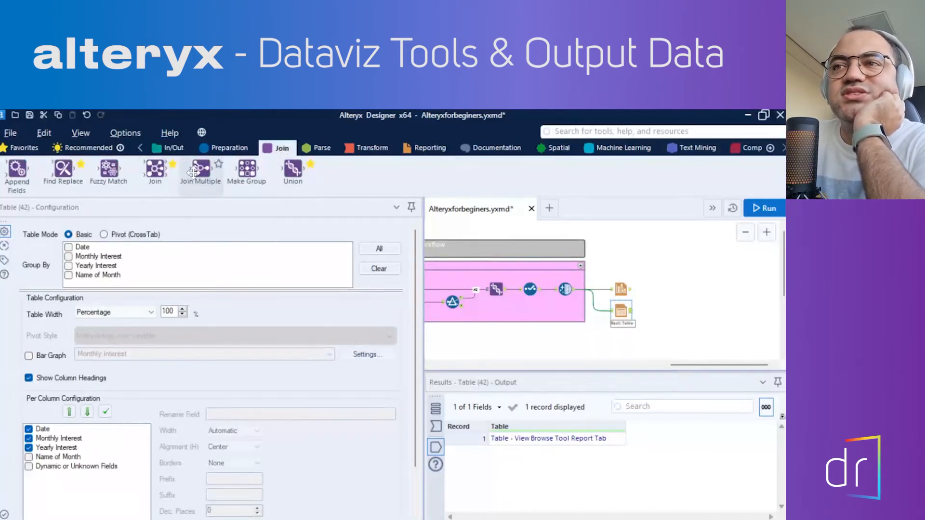
{"action": "left_click_drag", "start_coordinate": [201, 167], "coordinate": [664, 298]}
{"action": "left_click", "coordinate": [672, 326]}
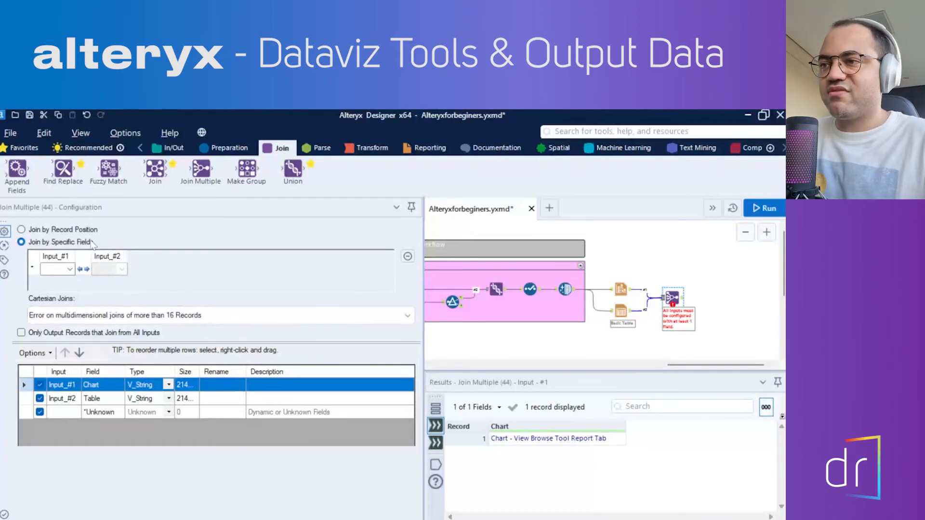
Step: Compare the records arriving at the Join Multiple tool's inputs #1 and #2
{"action": "left_click", "coordinate": [435, 442]}
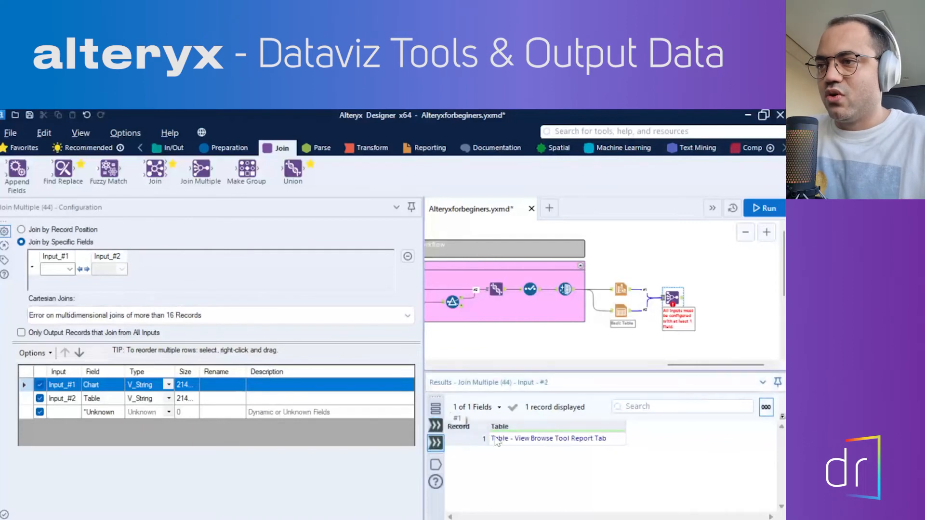
{"action": "left_click", "coordinate": [436, 429]}
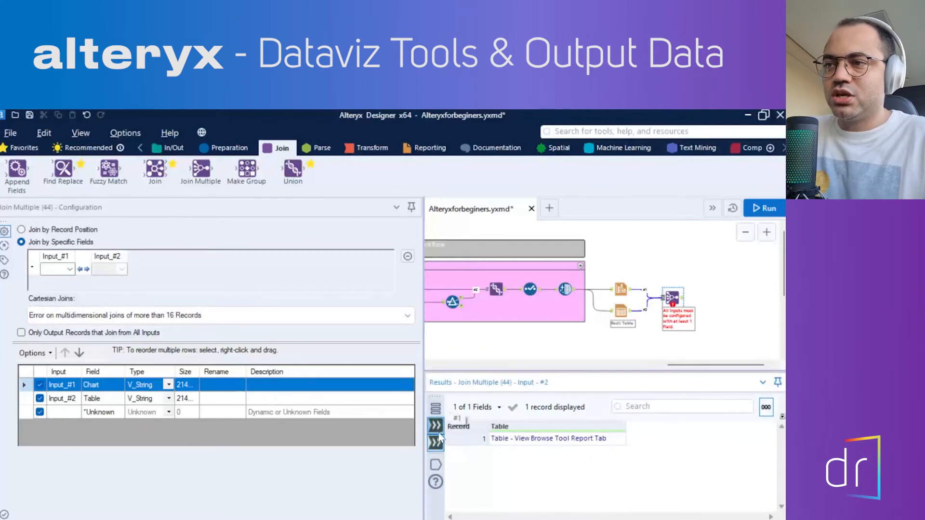
{"action": "left_click", "coordinate": [437, 442]}
{"action": "left_click", "coordinate": [436, 428]}
{"action": "left_click", "coordinate": [437, 442]}
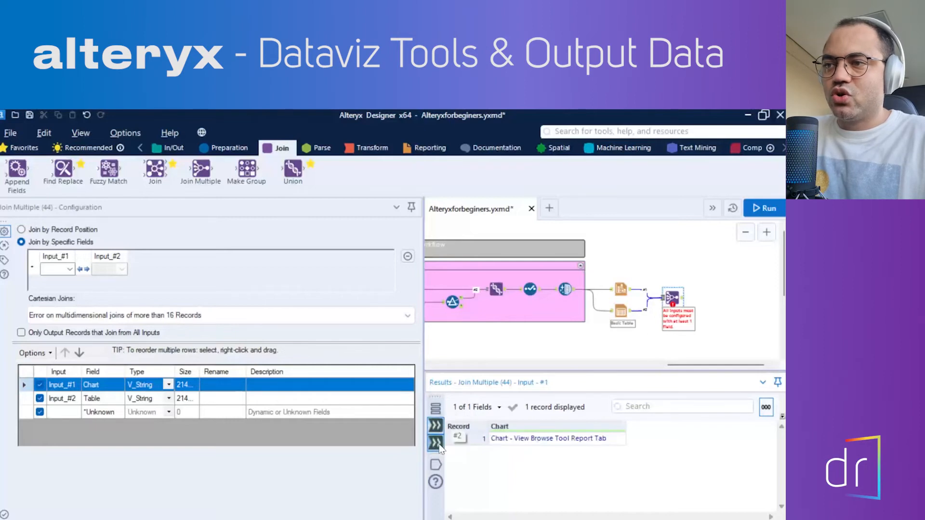
{"action": "left_click", "coordinate": [437, 429]}
{"action": "left_click", "coordinate": [436, 443]}
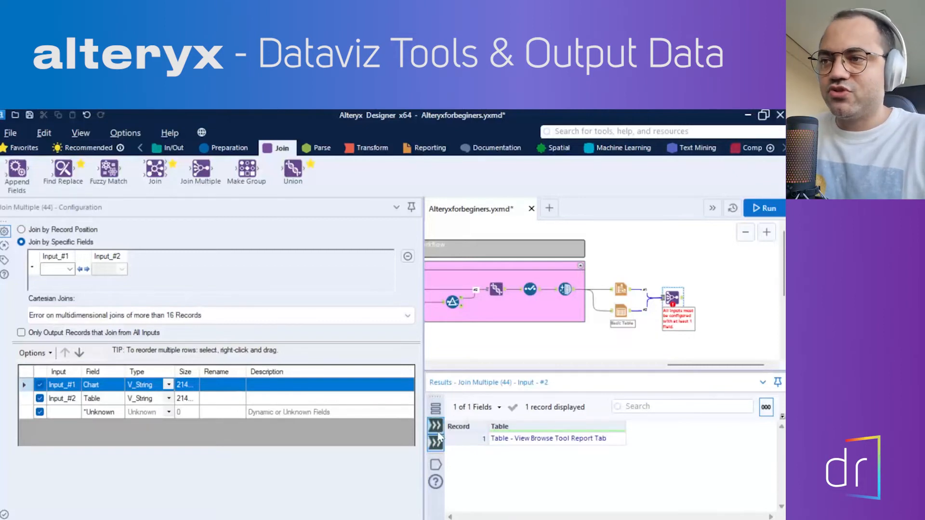
{"action": "left_click", "coordinate": [436, 425]}
{"action": "left_click", "coordinate": [436, 442]}
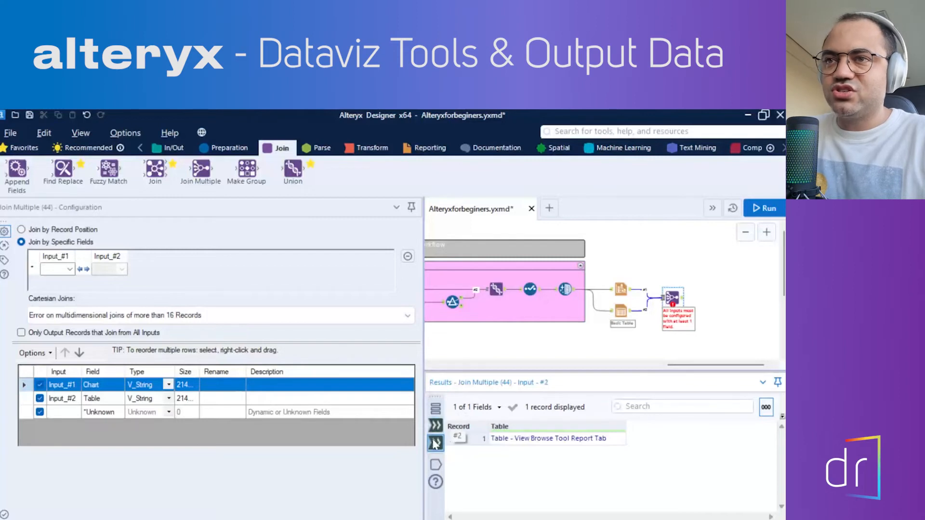
Step: Set Join Multiple to join by record position without the unknown fields, and run the workflow to view its output
{"action": "left_click", "coordinate": [22, 230]}
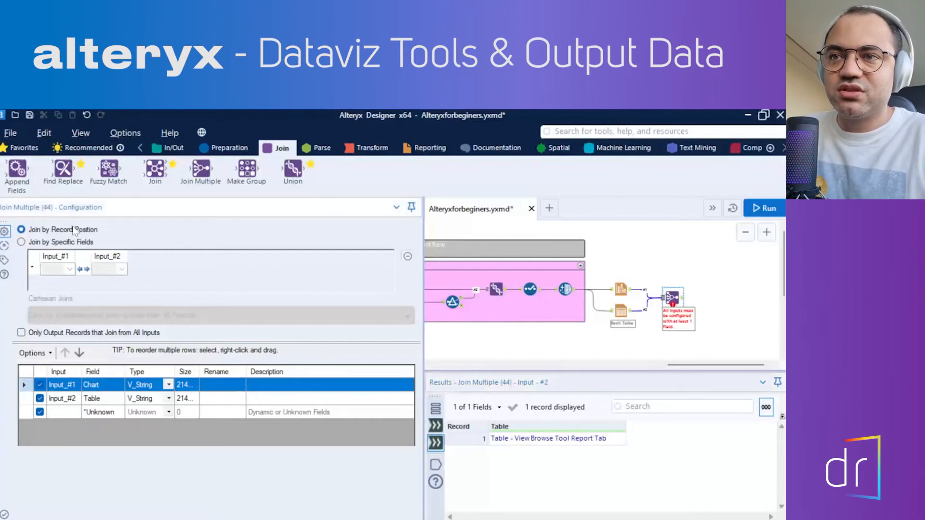
{"action": "left_click", "coordinate": [40, 412]}
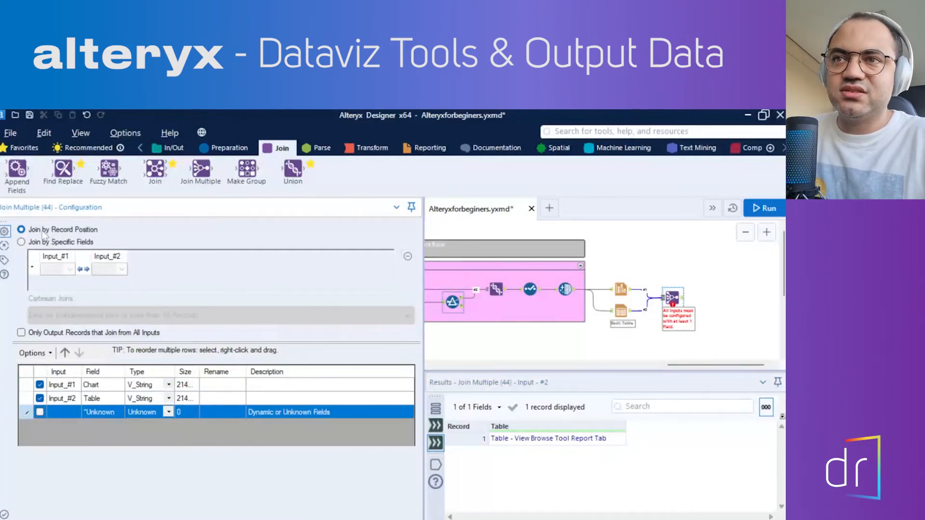
{"action": "left_click", "coordinate": [765, 208]}
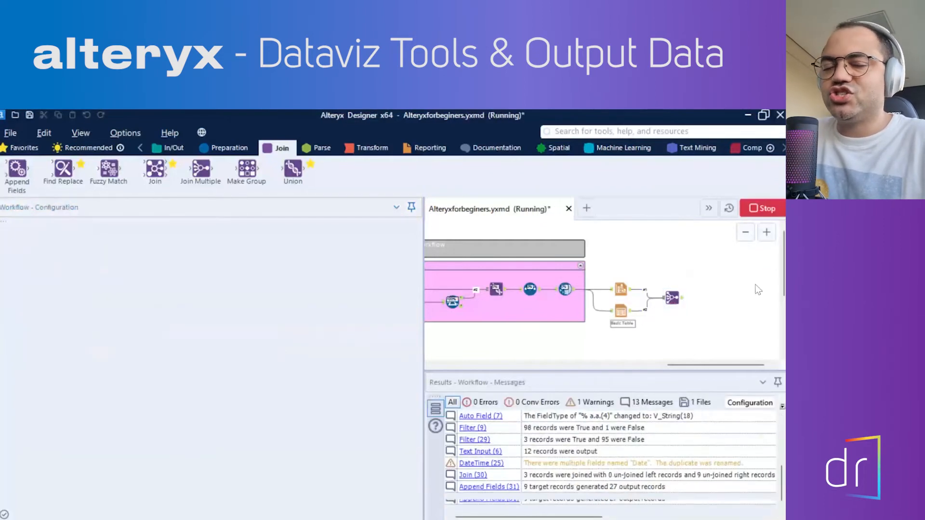
{"action": "left_click", "coordinate": [680, 301]}
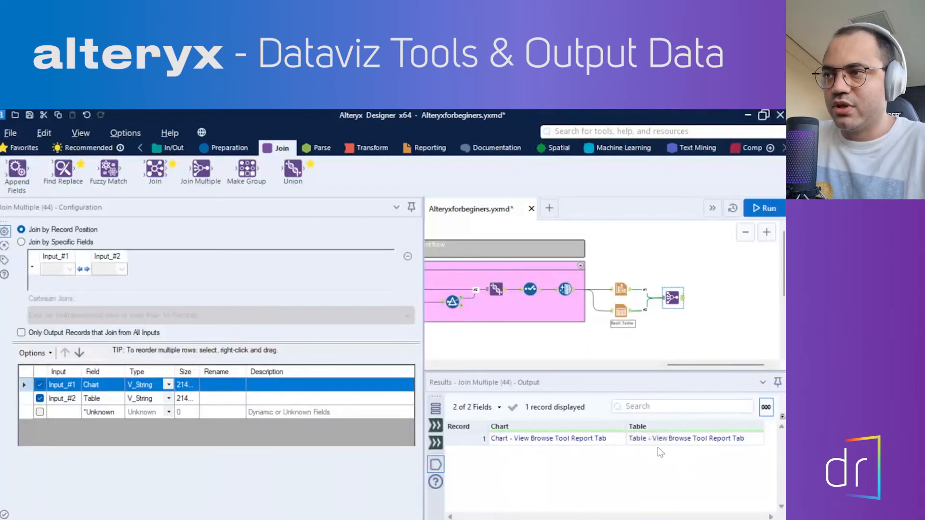
Step: Add a Report Text tool connected to the output of the Join Multiple tool
{"action": "left_click_drag", "start_coordinate": [674, 366], "coordinate": [683, 366]}
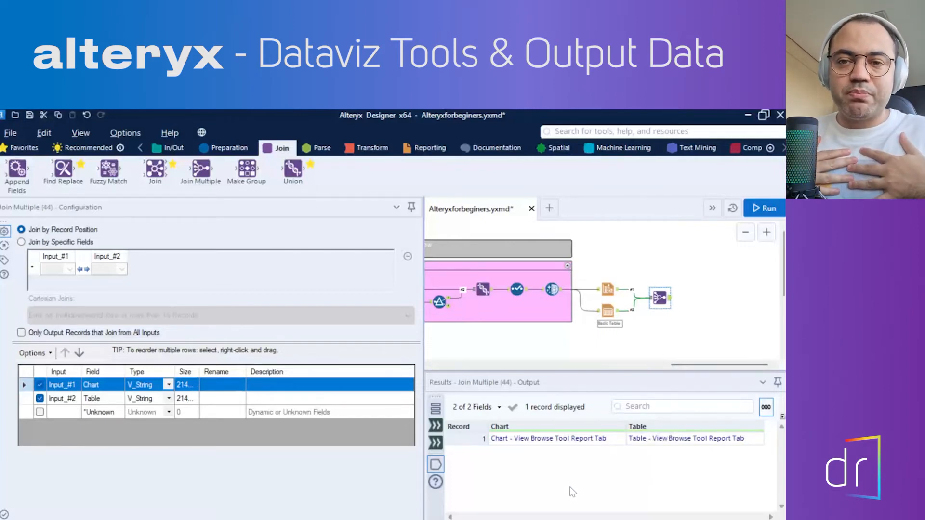
{"action": "left_click", "coordinate": [410, 149]}
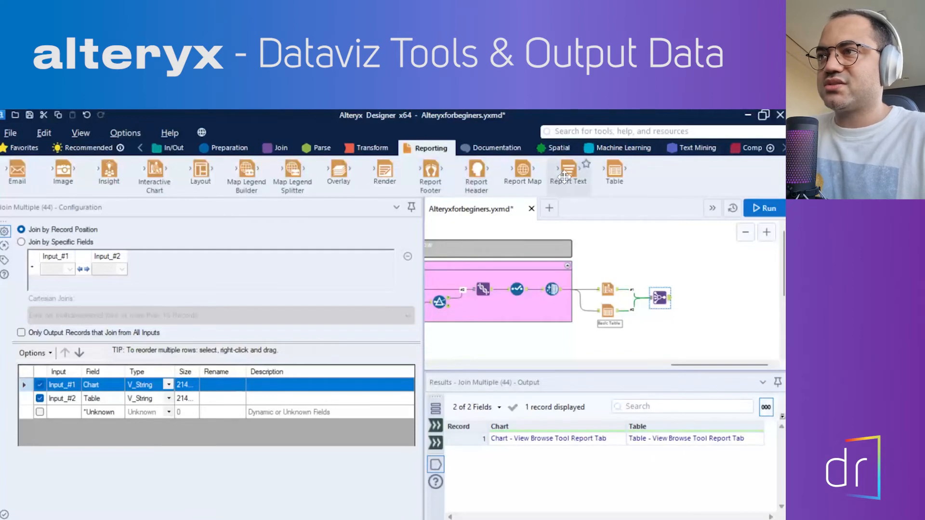
{"action": "left_click_drag", "start_coordinate": [564, 177], "coordinate": [710, 302]}
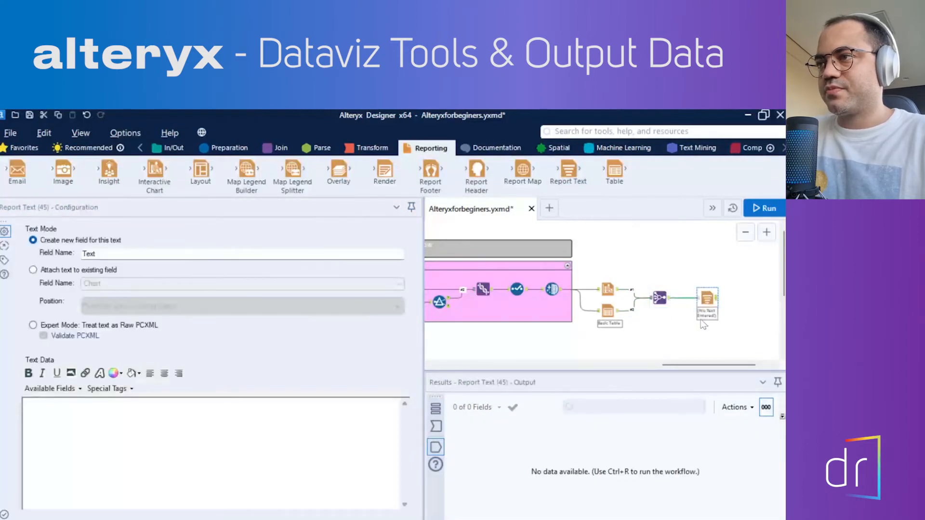
{"action": "left_click_drag", "start_coordinate": [706, 302], "coordinate": [698, 299]}
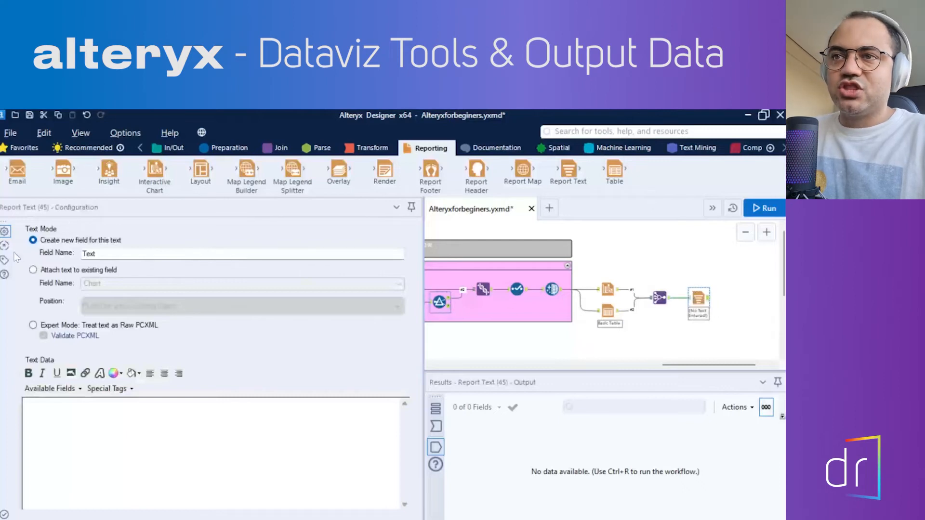
Step: Enter "Report of interests" as the text data of the Report Text tool
{"action": "left_click", "coordinate": [145, 414]}
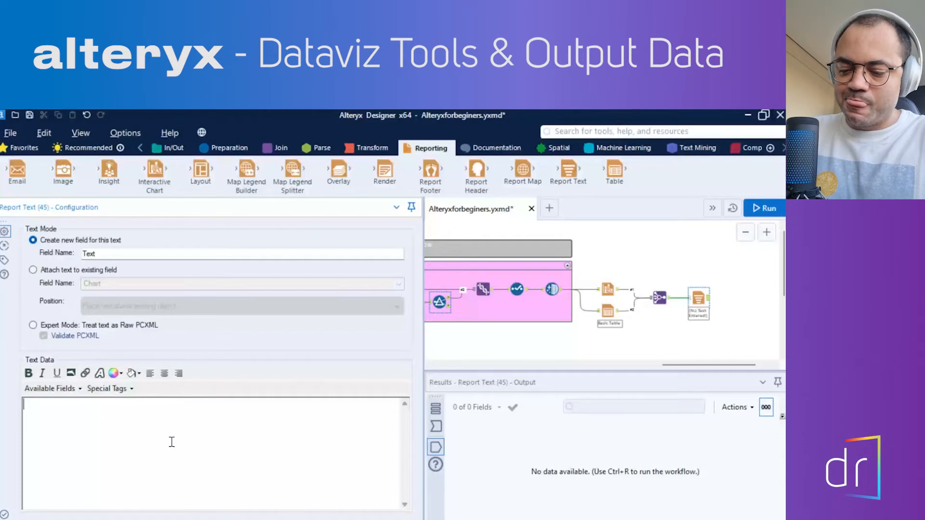
{"action": "type", "text": "Report "}
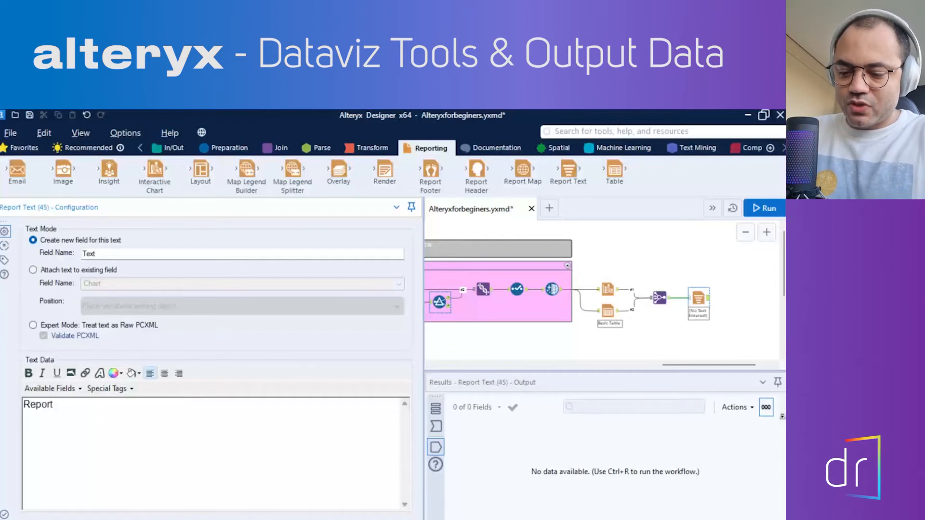
{"action": "type", "text": "of interests"}
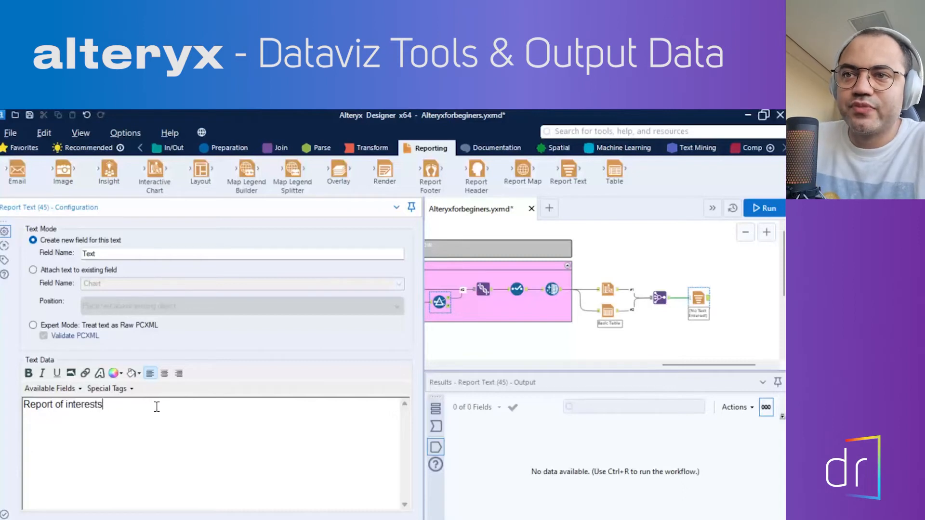
Step: Format the "Report of interests" text as bold Arial at size 16
{"action": "left_click_drag", "start_coordinate": [156, 406], "coordinate": [10, 406]}
{"action": "left_click", "coordinate": [134, 414]}
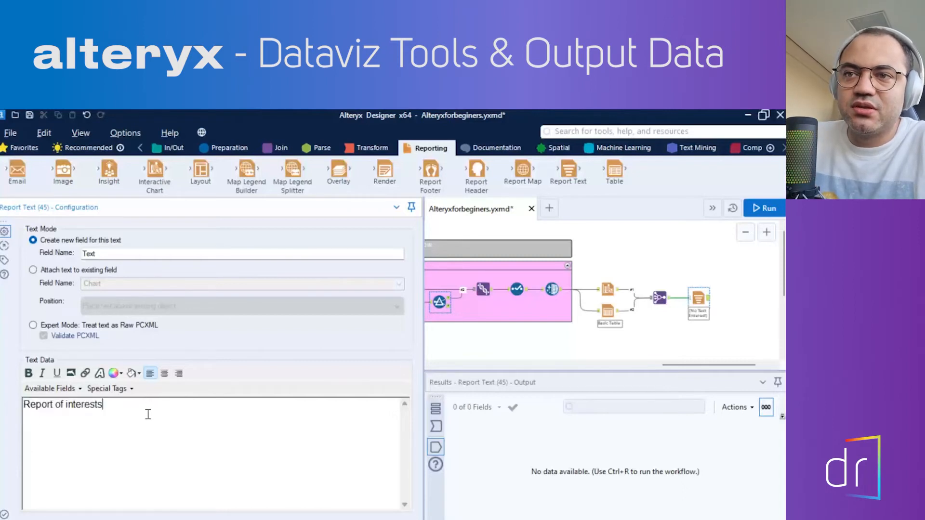
{"action": "left_click_drag", "start_coordinate": [147, 413], "coordinate": [30, 416]}
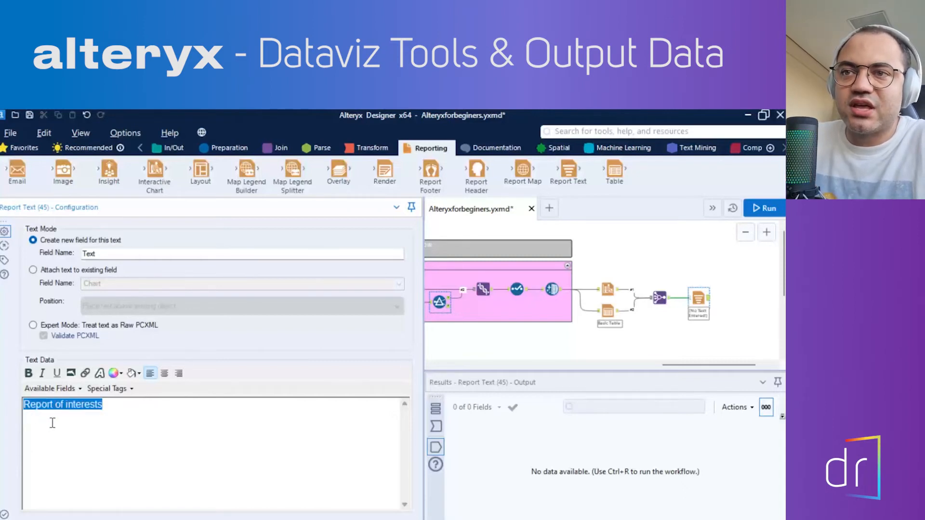
{"action": "left_click", "coordinate": [28, 374]}
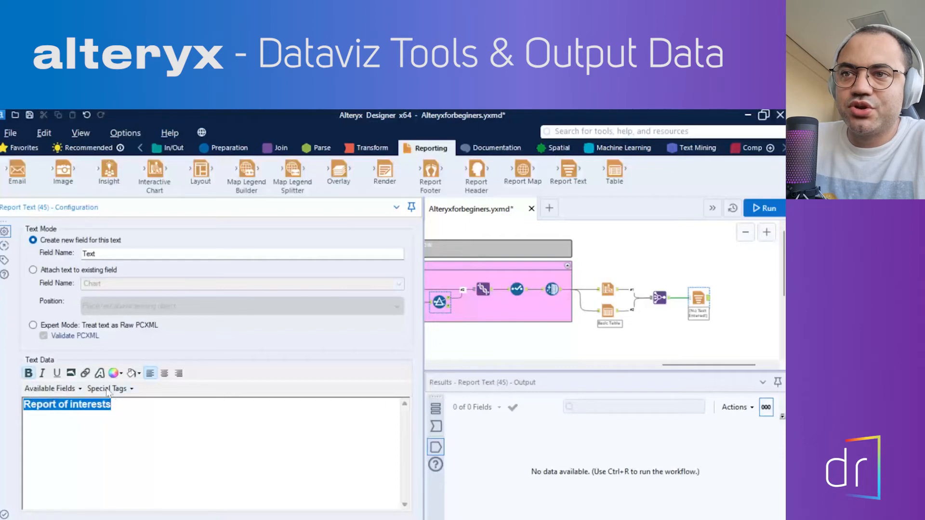
{"action": "left_click", "coordinate": [100, 373]}
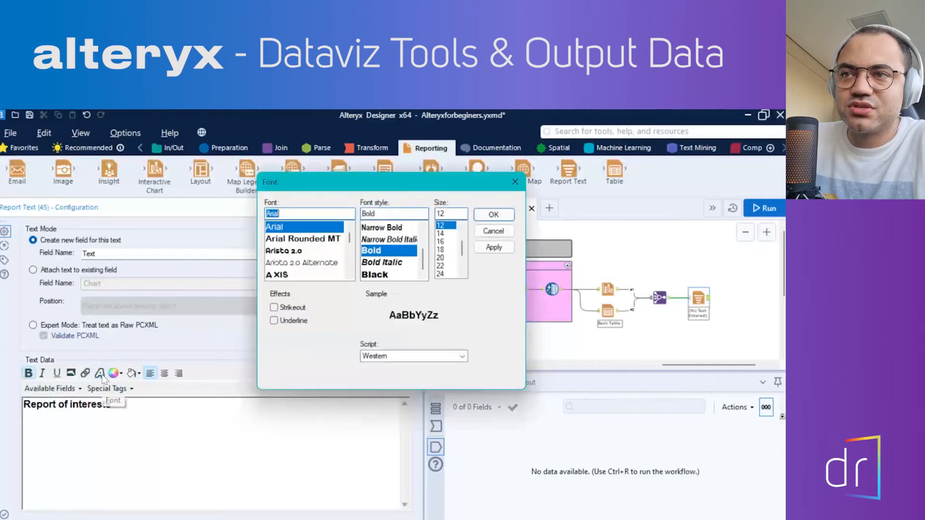
{"action": "left_click", "coordinate": [441, 242]}
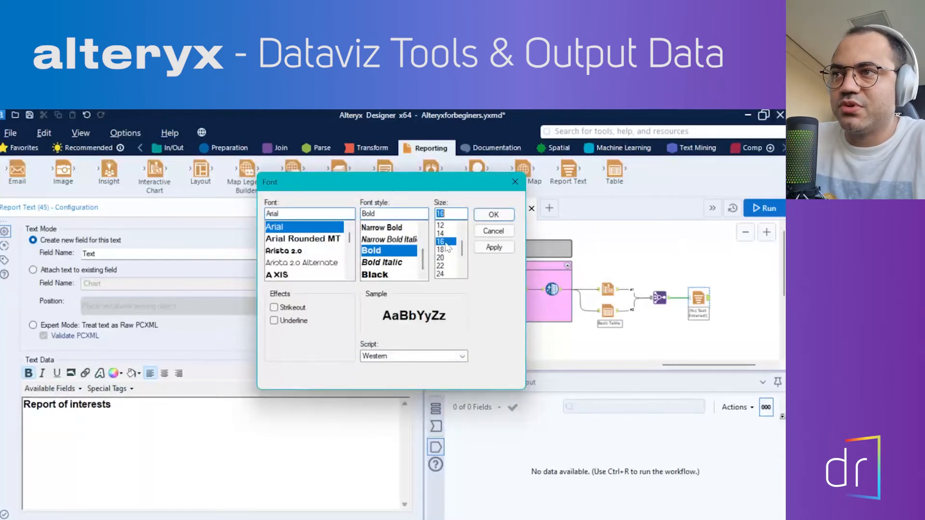
{"action": "left_click", "coordinate": [484, 217]}
{"action": "left_click", "coordinate": [249, 429]}
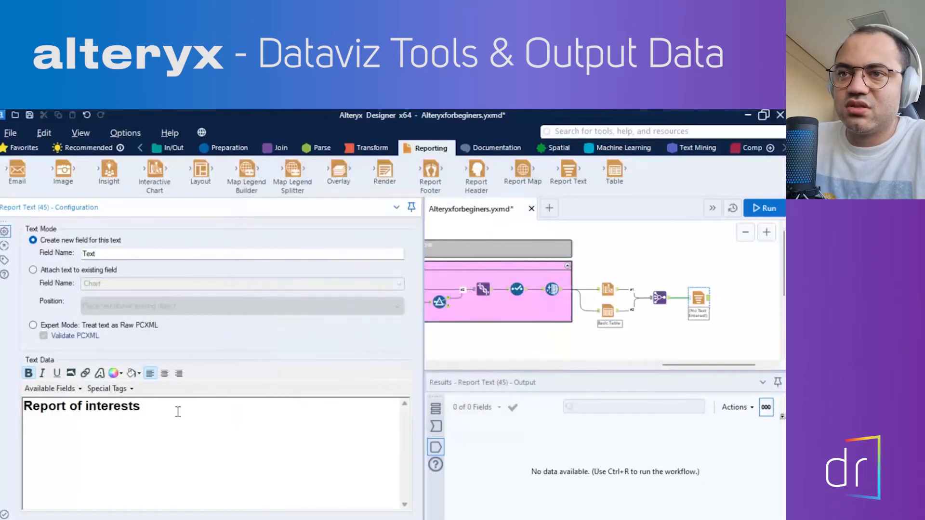
{"action": "left_click_drag", "start_coordinate": [178, 411], "coordinate": [25, 406]}
{"action": "left_click", "coordinate": [82, 447]}
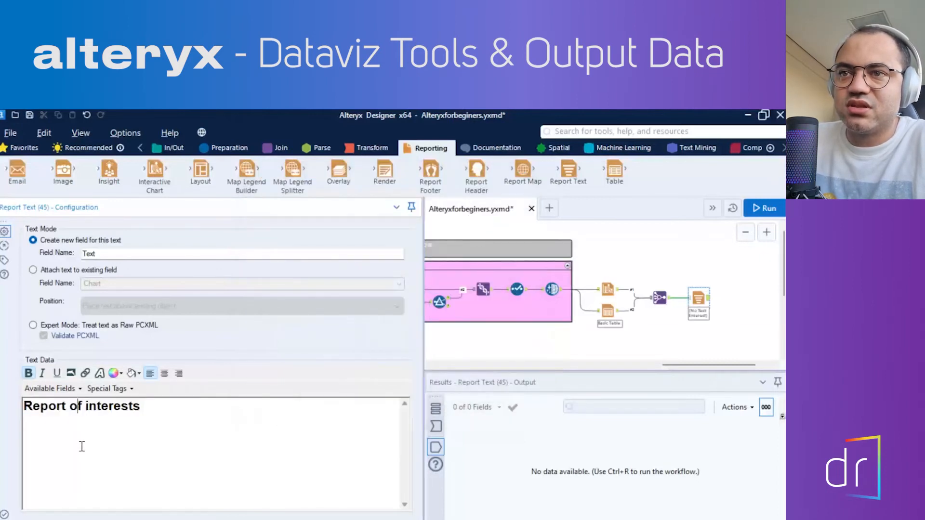
{"action": "triple_click", "coordinate": [110, 407]}
{"action": "left_click", "coordinate": [151, 438]}
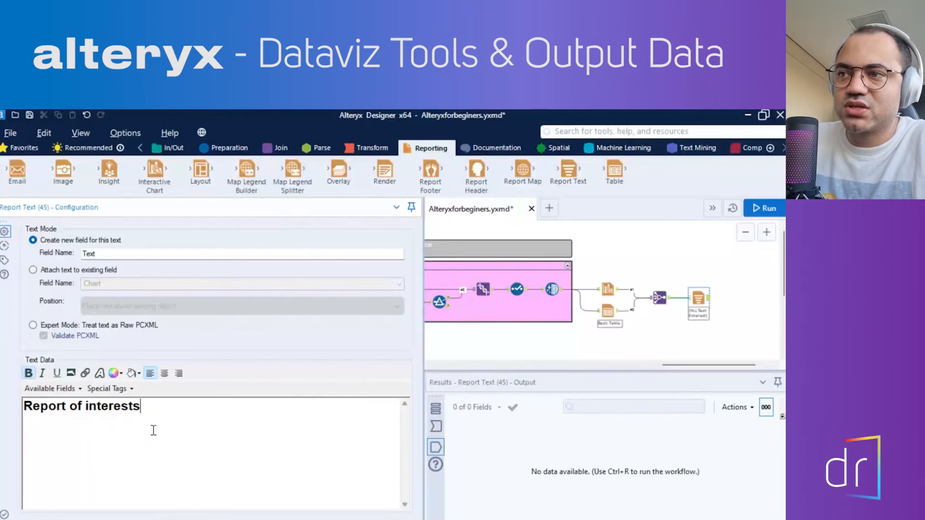
Step: Run the workflow and view the output fields of the Report Text tool
{"action": "left_click", "coordinate": [652, 352]}
{"action": "key", "text": "ctrl+r"}
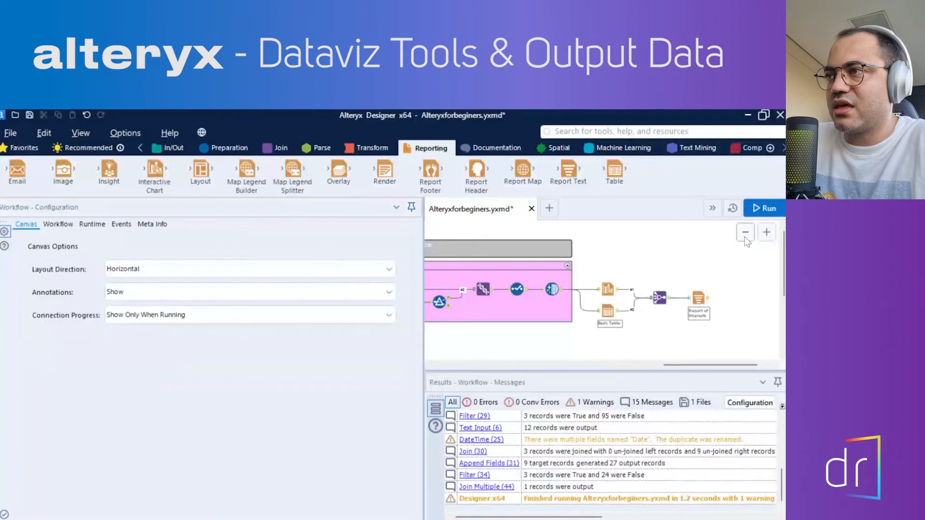
{"action": "left_click", "coordinate": [766, 210]}
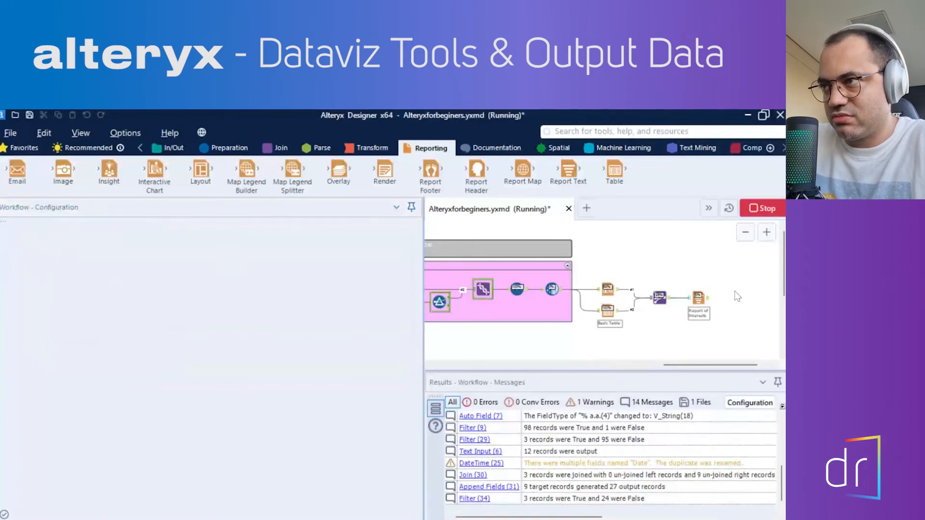
{"action": "left_click", "coordinate": [698, 298]}
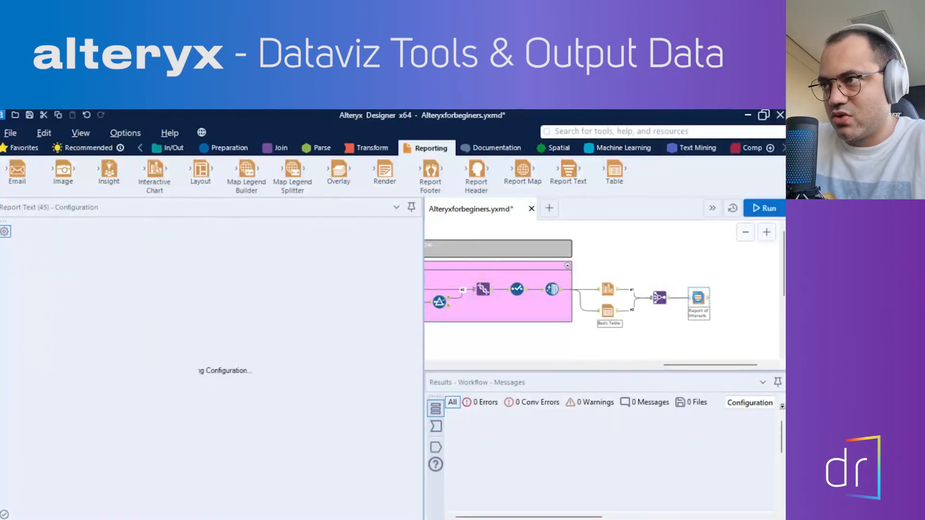
{"action": "left_click", "coordinate": [436, 447]}
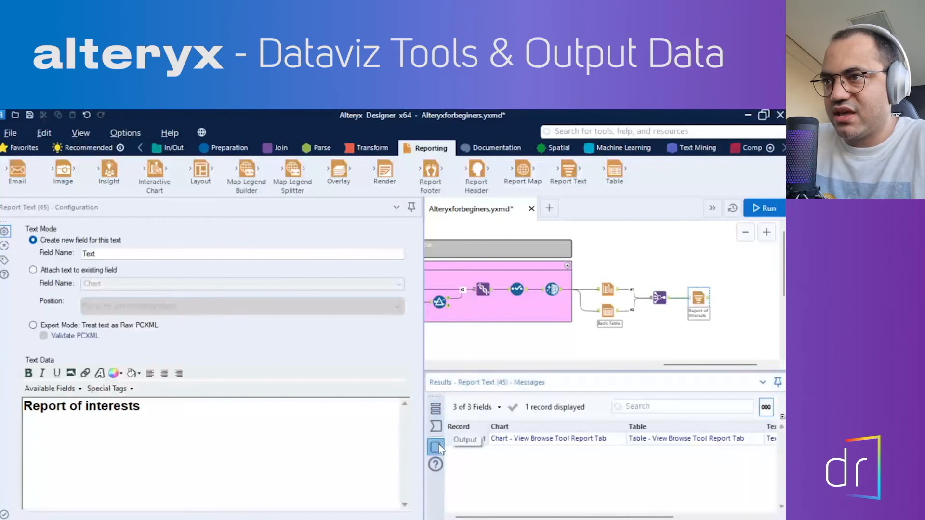
{"action": "left_click_drag", "start_coordinate": [559, 516], "coordinate": [667, 516]}
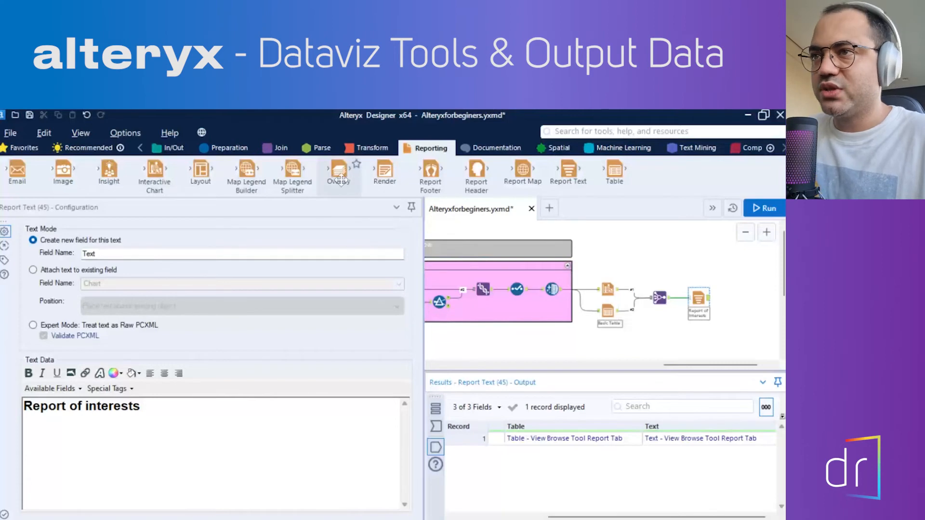
Step: Add a Layout tool connected to the output of the Report Text tool, and set its orientation to Vertical
{"action": "left_click_drag", "start_coordinate": [248, 177], "coordinate": [744, 302]}
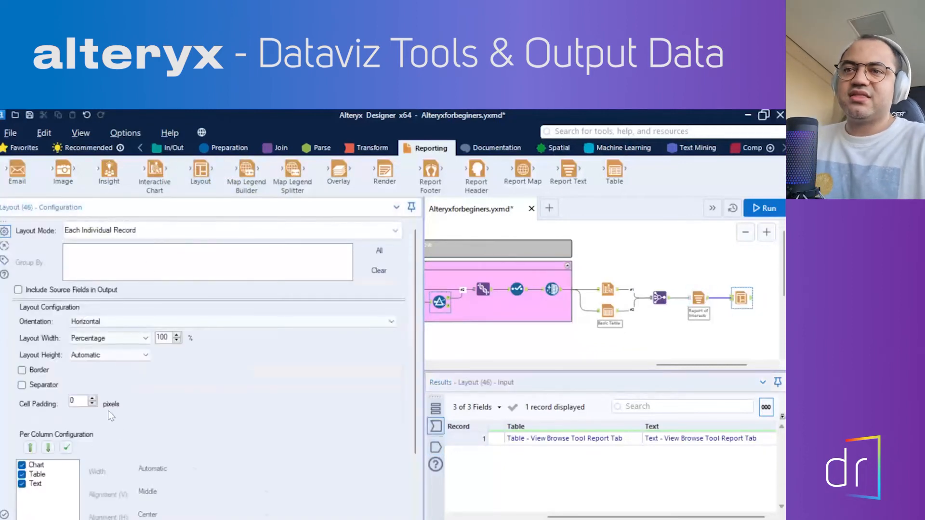
{"action": "scroll", "coordinate": [143, 404], "scroll_direction": "down", "scroll_amount": 3}
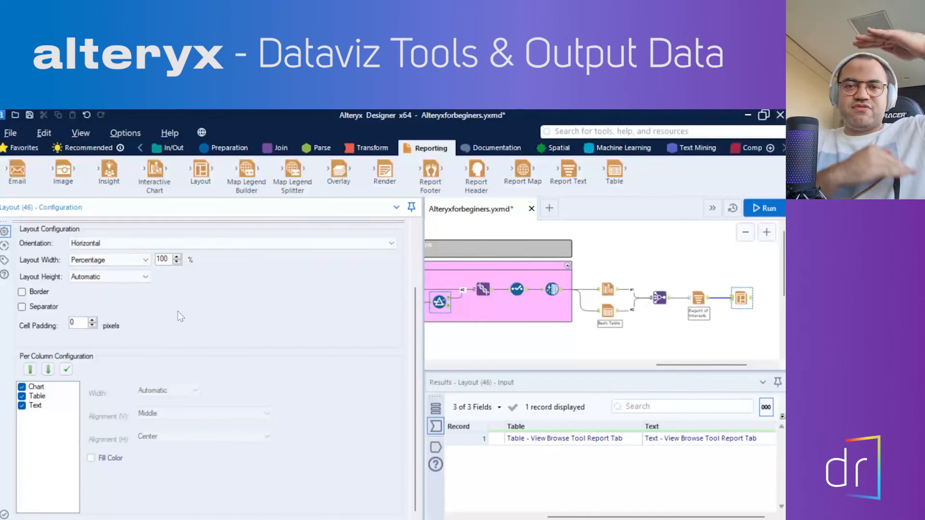
{"action": "left_click", "coordinate": [207, 243]}
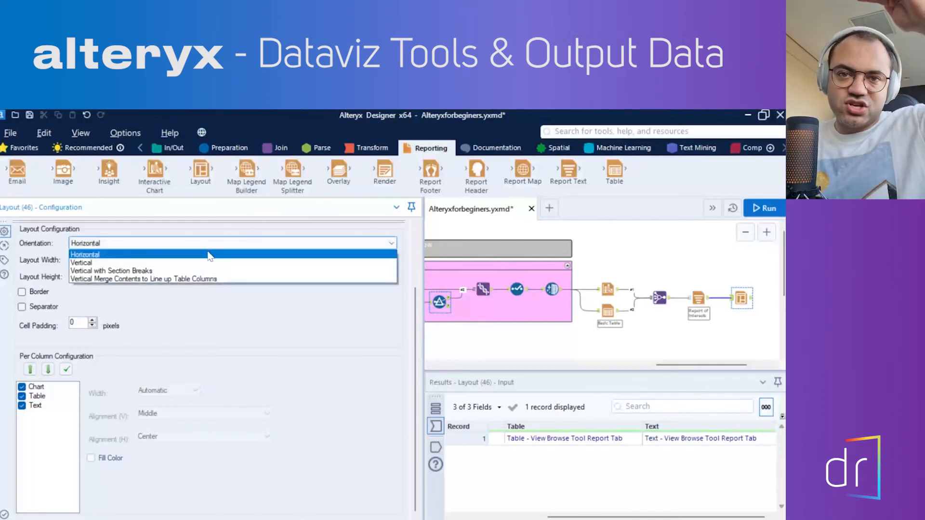
{"action": "left_click", "coordinate": [161, 263]}
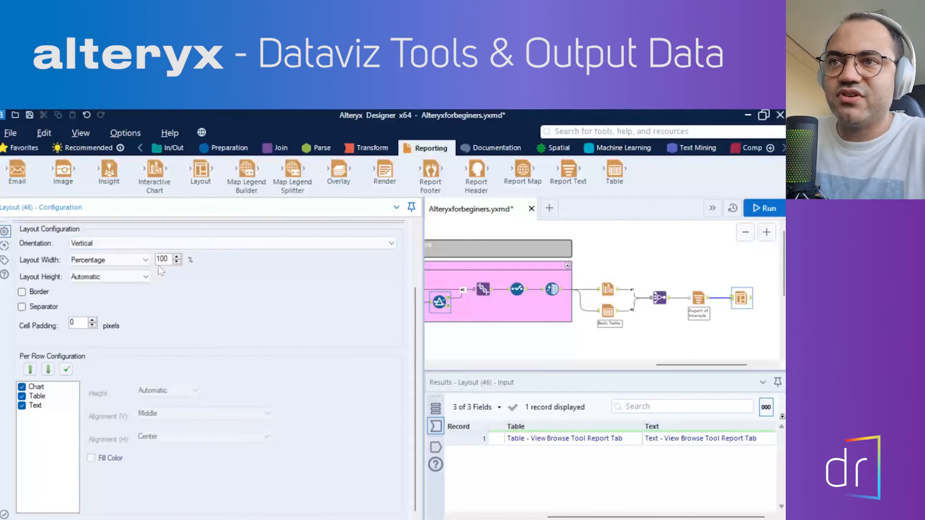
Step: Place the Text row above Chart and Table in the layout's row order, and review each row's settings
{"action": "left_click", "coordinate": [38, 408]}
{"action": "left_click", "coordinate": [30, 369]}
{"action": "left_click", "coordinate": [30, 370]}
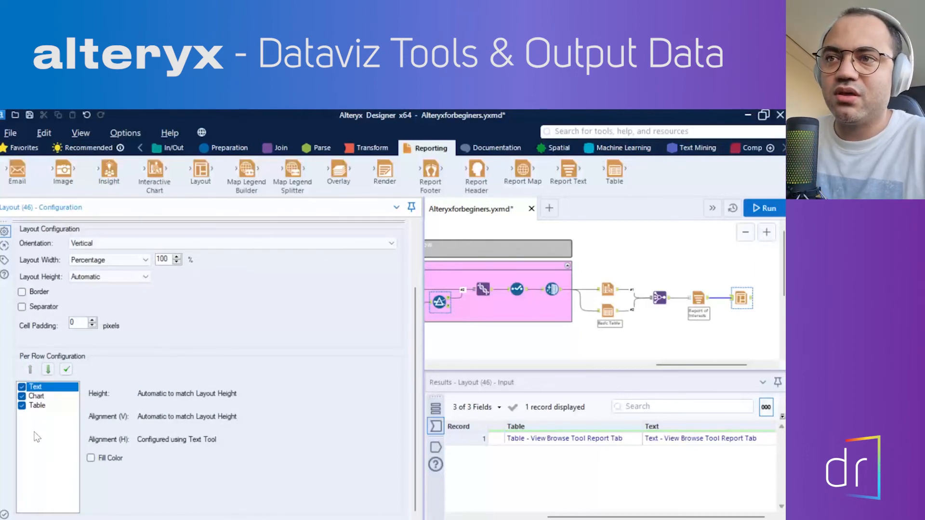
{"action": "left_click", "coordinate": [39, 397]}
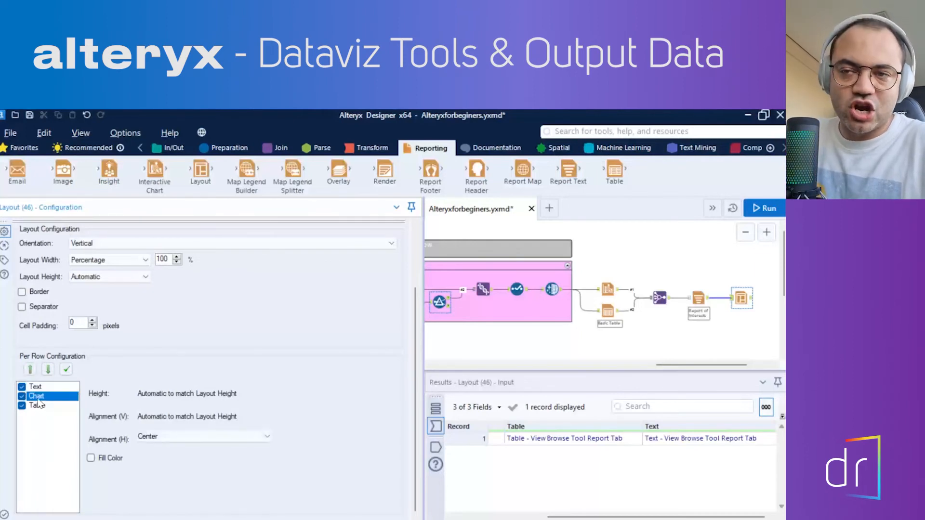
{"action": "left_click", "coordinate": [39, 408]}
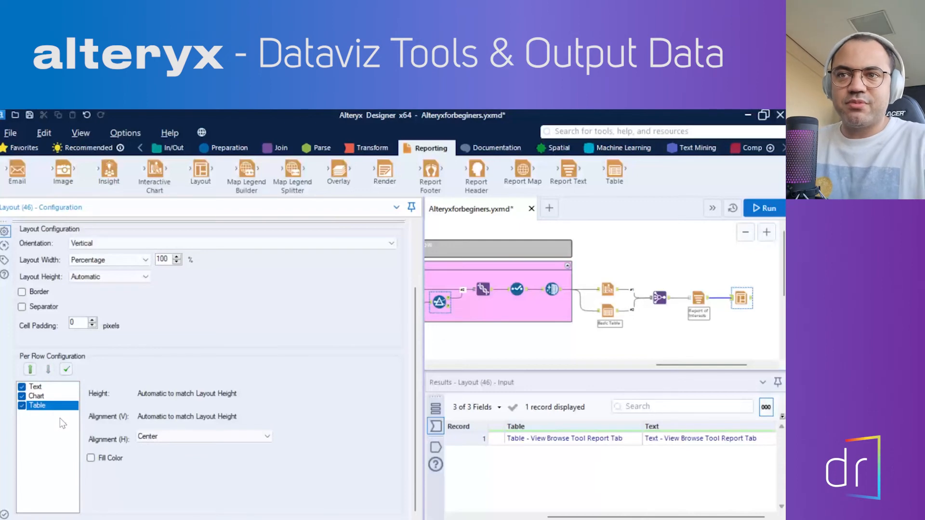
{"action": "left_click", "coordinate": [61, 396]}
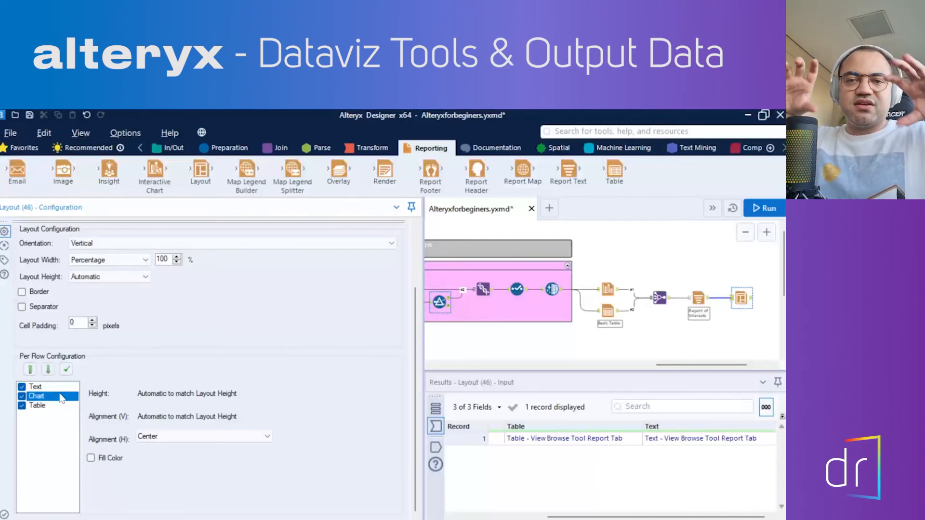
{"action": "left_click", "coordinate": [57, 387]}
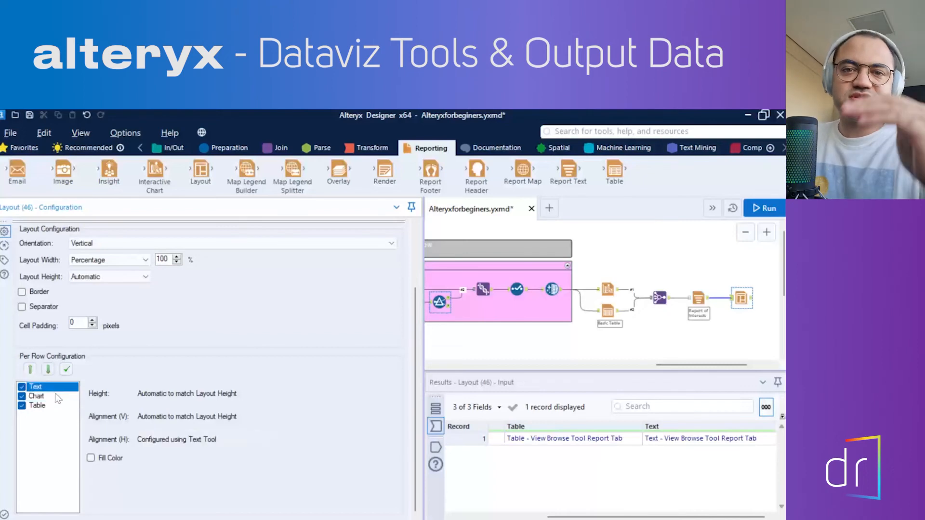
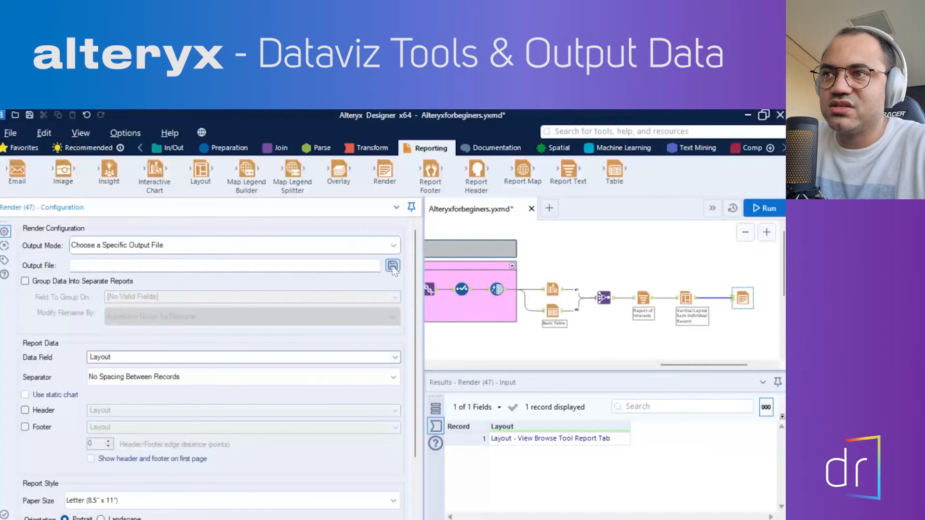
Step: Set the Render tool's output file to a PDF document named "Interest Report" in the Downloads folder
{"action": "left_click", "coordinate": [392, 266]}
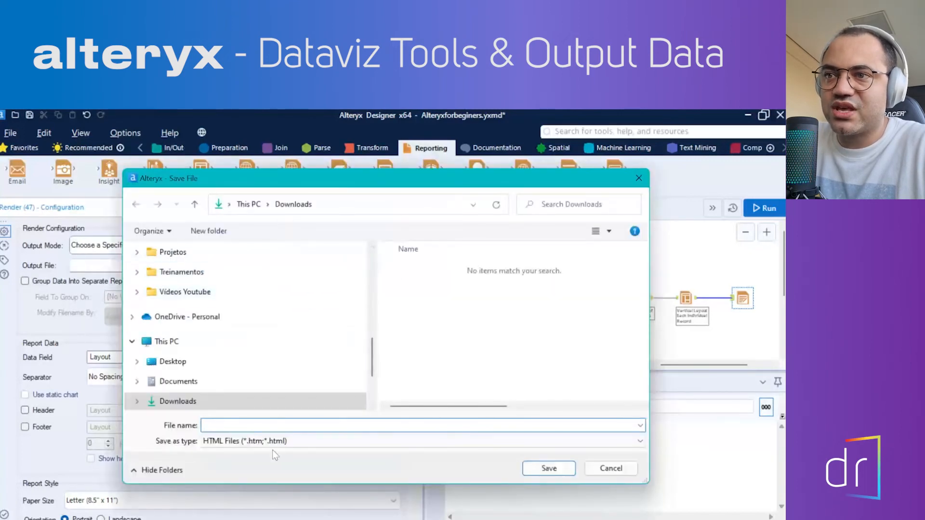
{"action": "type", "text": "Interest Report"}
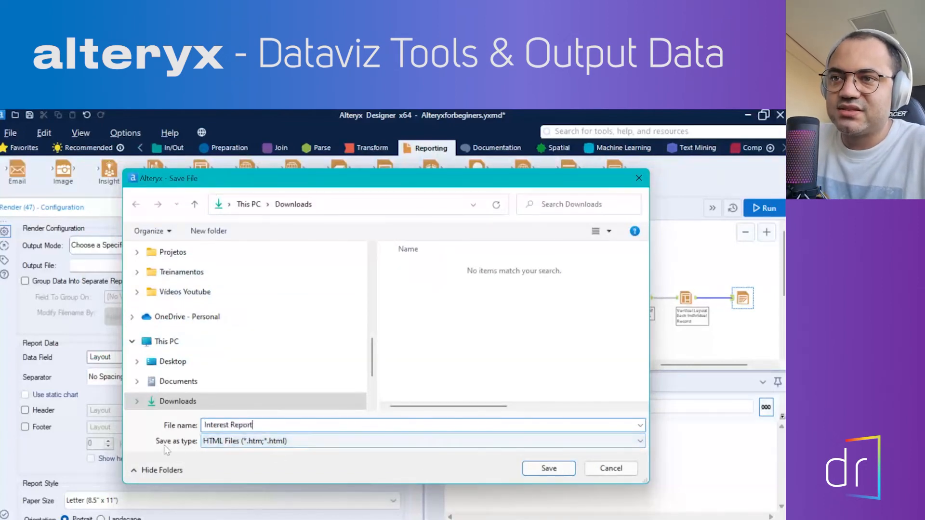
{"action": "left_click", "coordinate": [297, 440]}
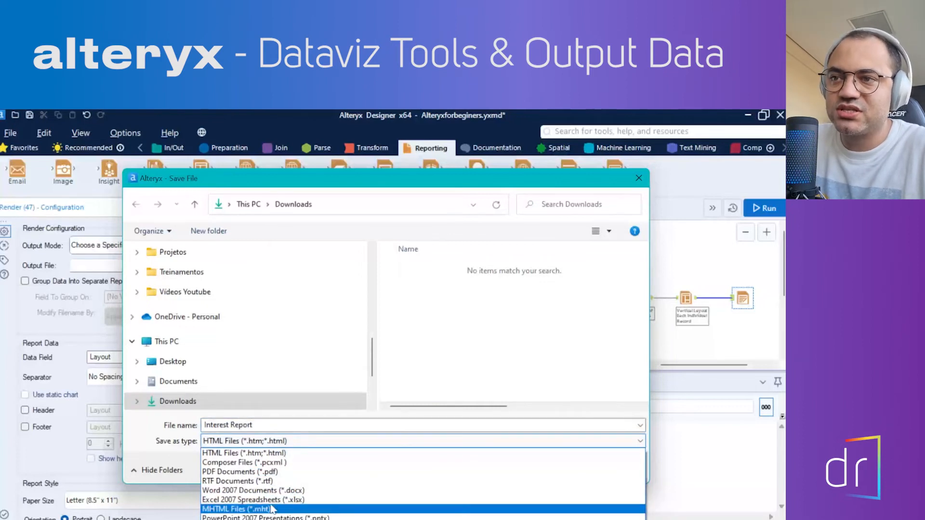
{"action": "left_click", "coordinate": [239, 473]}
{"action": "left_click", "coordinate": [554, 468]}
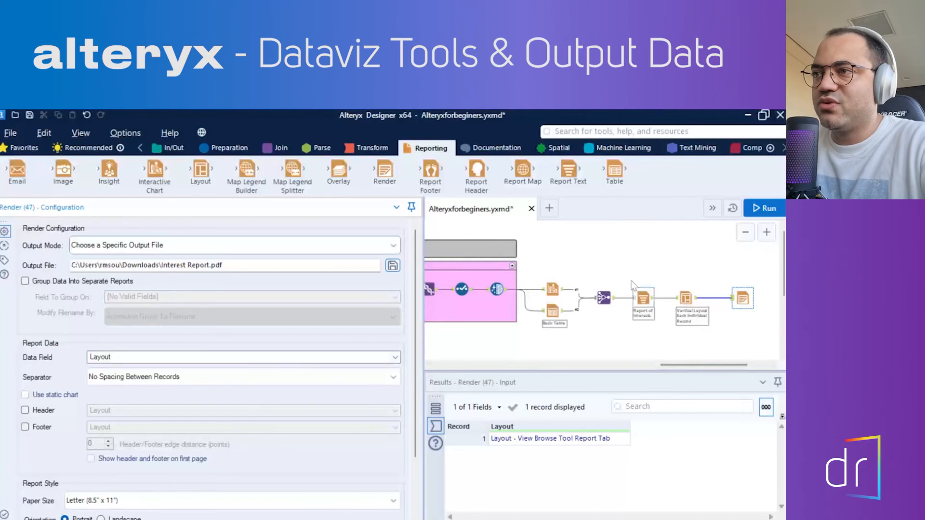
Step: Run the workflow to generate the report, then switch to File Explorer and open Interest Report.pdf from Downloads
{"action": "left_click", "coordinate": [765, 208]}
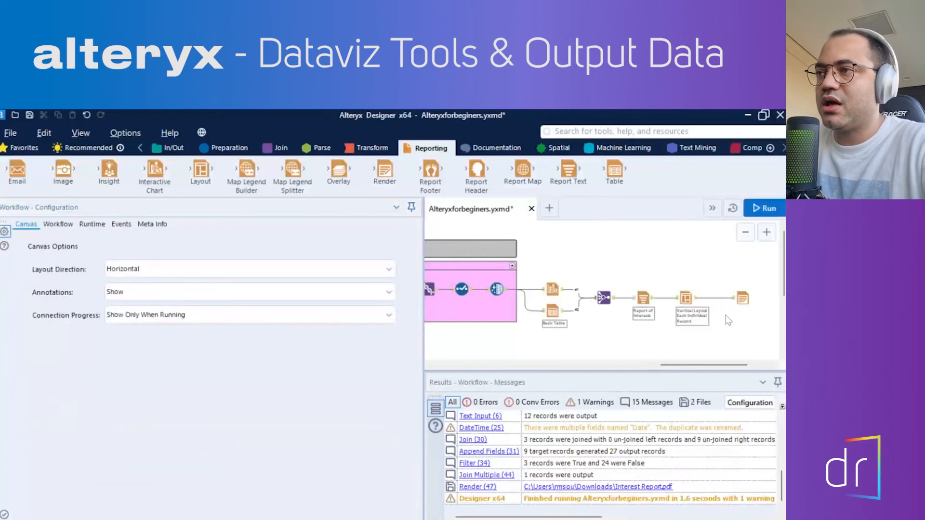
{"action": "left_click", "coordinate": [742, 299]}
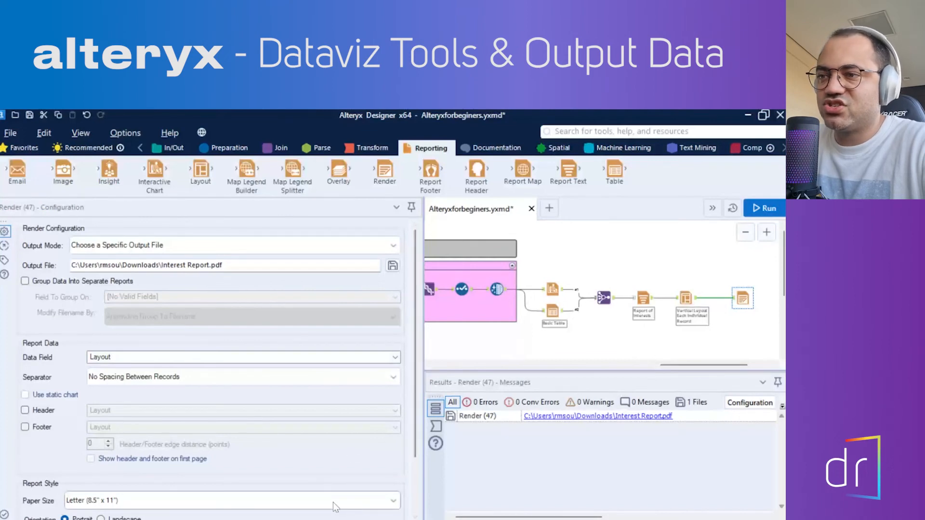
{"action": "key", "text": "alt+Tab"}
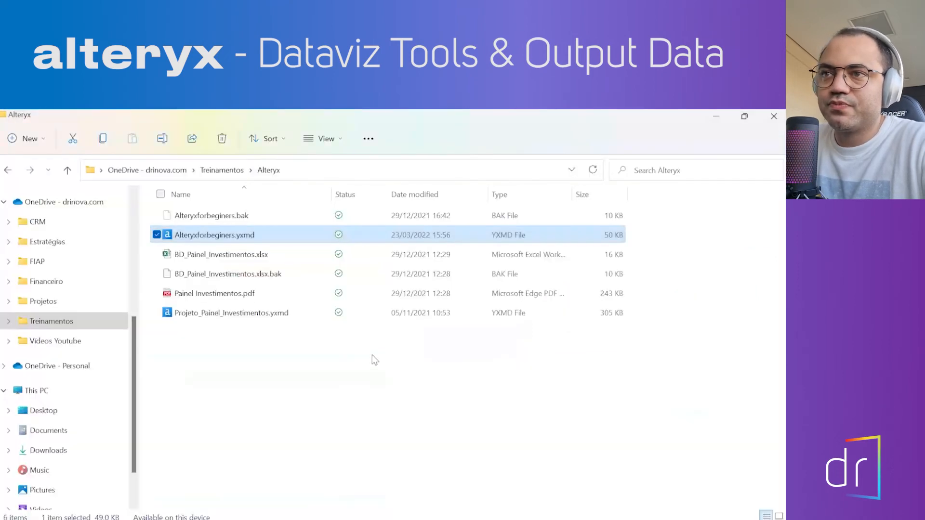
{"action": "scroll", "coordinate": [42, 286], "scroll_direction": "up", "scroll_amount": 5}
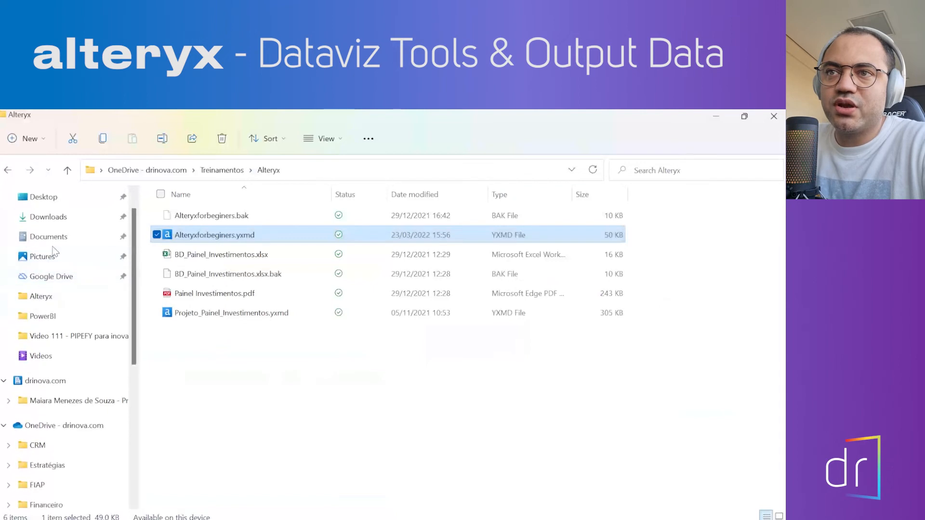
{"action": "left_click", "coordinate": [50, 242]}
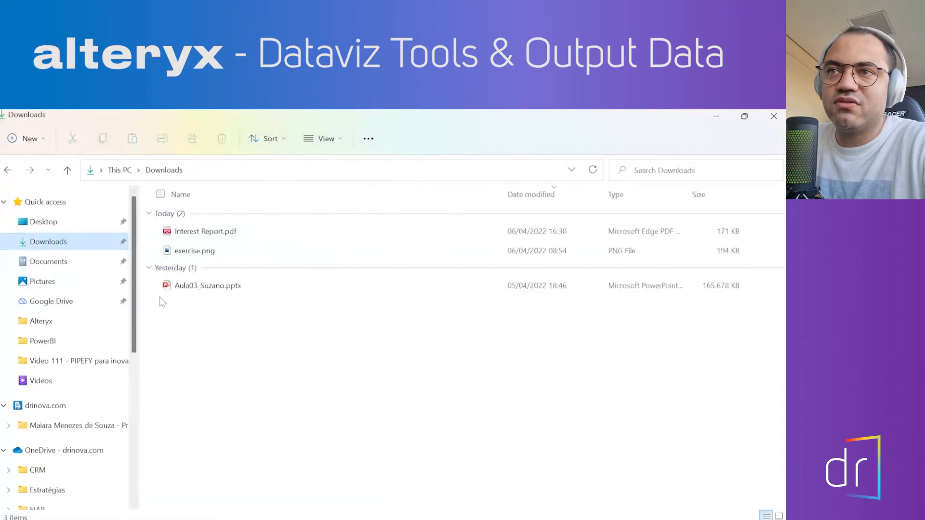
{"action": "left_click", "coordinate": [213, 240]}
{"action": "double_click", "coordinate": [212, 238]}
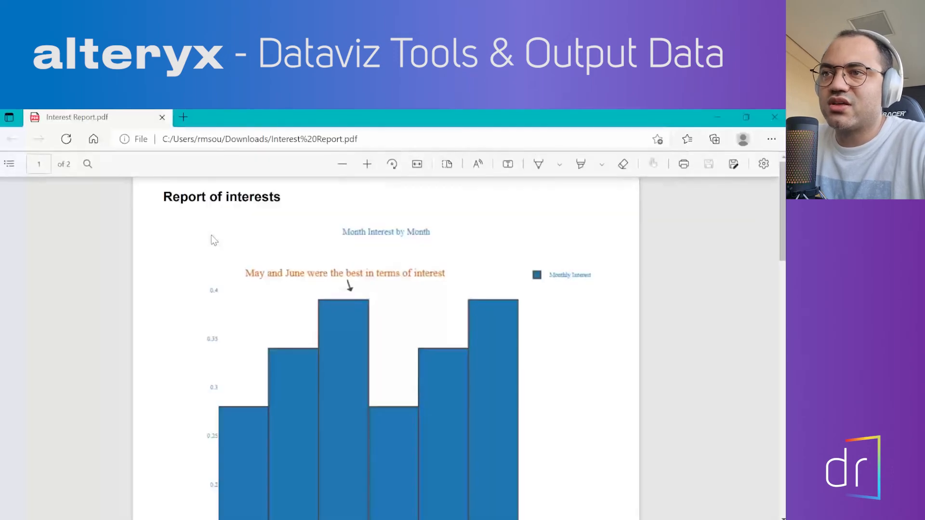
Step: Examine the title, bar chart and interest table across the pages of the PDF report
{"action": "left_click_drag", "start_coordinate": [166, 200], "coordinate": [295, 200]}
{"action": "right_click", "coordinate": [296, 201]}
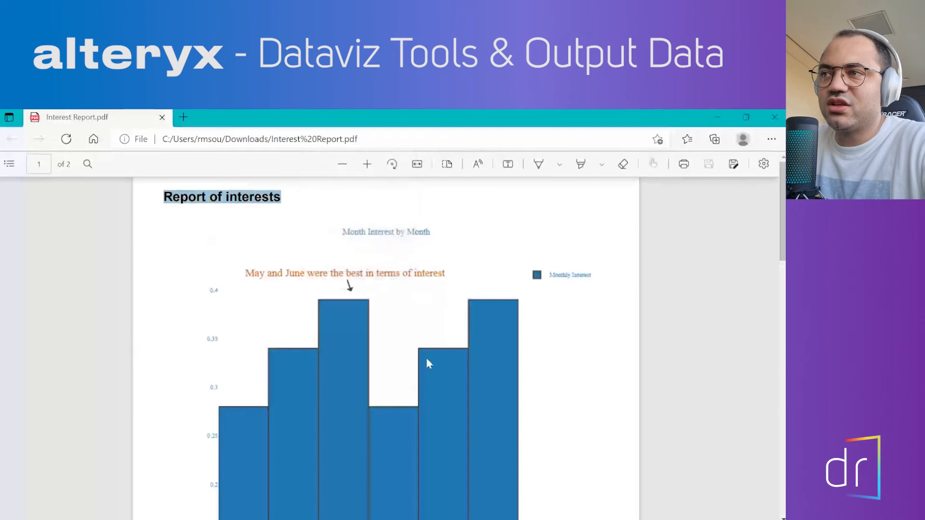
{"action": "scroll", "coordinate": [556, 325], "scroll_direction": "down", "scroll_amount": 2}
{"action": "scroll", "coordinate": [445, 328], "scroll_direction": "up", "scroll_amount": 2}
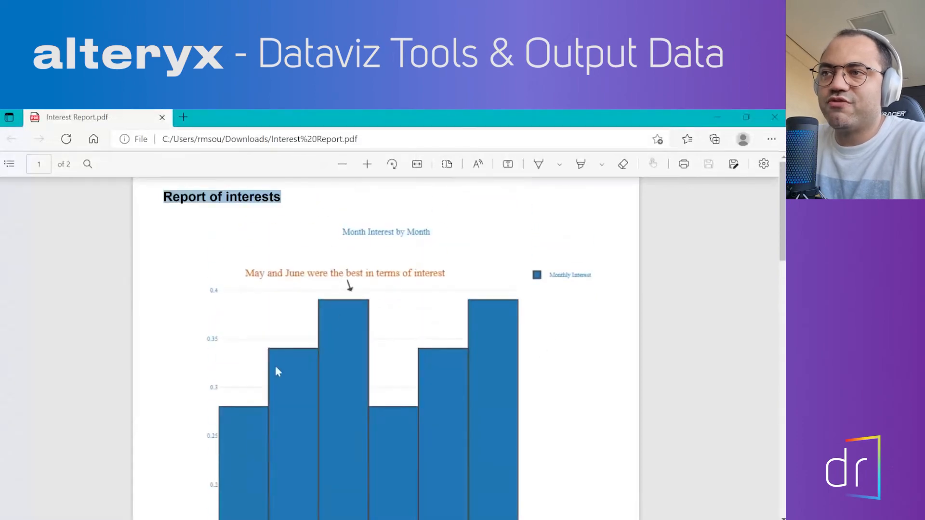
{"action": "scroll", "coordinate": [410, 358], "scroll_direction": "down", "scroll_amount": 9}
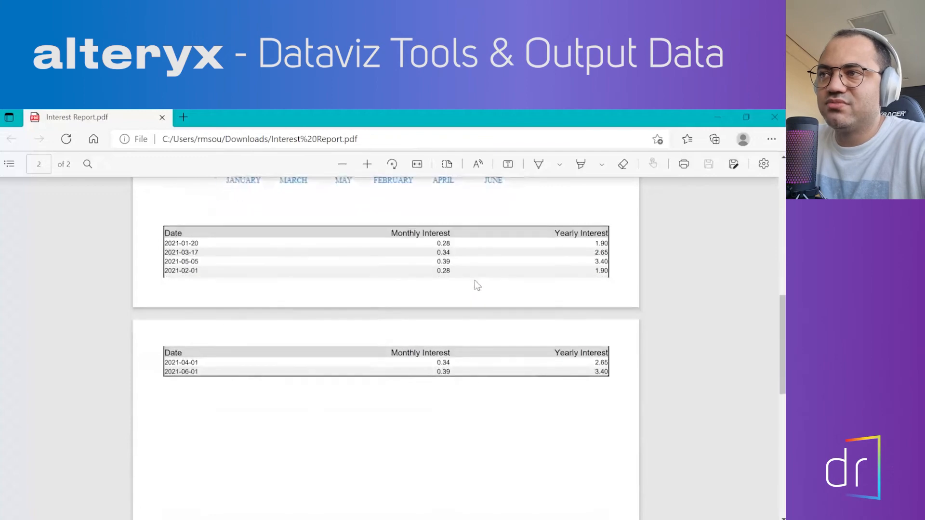
{"action": "scroll", "coordinate": [484, 282], "scroll_direction": "up", "scroll_amount": 7}
{"action": "scroll", "coordinate": [339, 314], "scroll_direction": "down", "scroll_amount": 2}
{"action": "scroll", "coordinate": [340, 318], "scroll_direction": "down", "scroll_amount": 7}
{"action": "scroll", "coordinate": [342, 351], "scroll_direction": "up", "scroll_amount": 11}
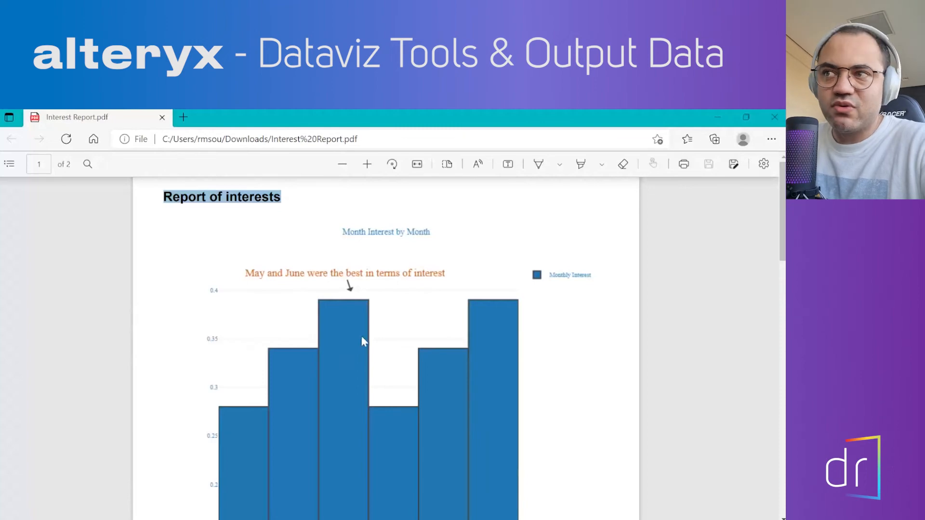
Step: Switch back to Alteryx Designer and group the chart, table, Join Multiple, Report Text, Layout and Render tools in a new container
{"action": "key", "text": "alt+Tab"}
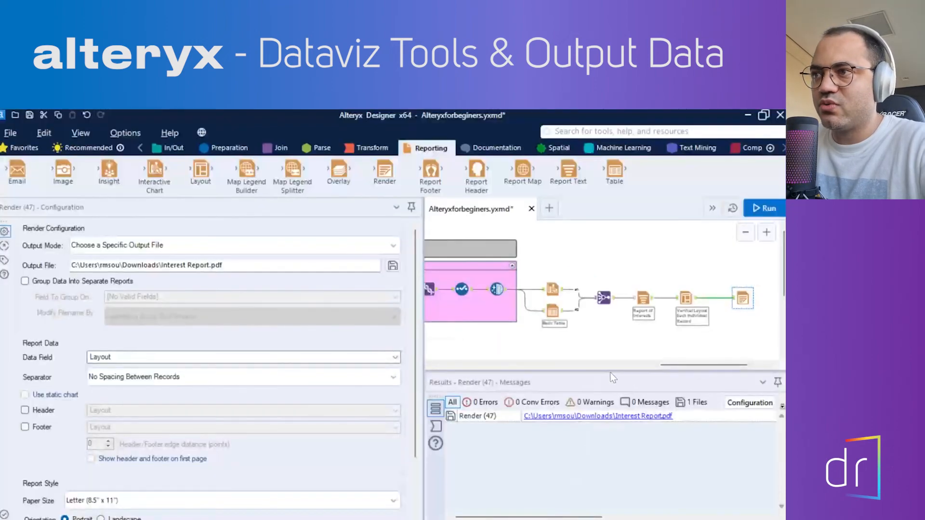
{"action": "left_click_drag", "start_coordinate": [689, 366], "coordinate": [691, 366]}
{"action": "left_click_drag", "start_coordinate": [459, 257], "coordinate": [706, 338]}
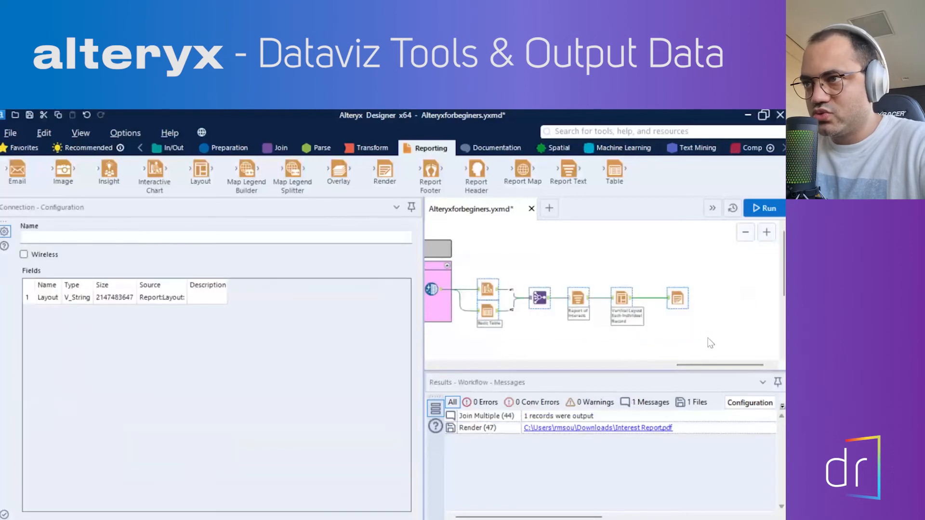
{"action": "right_click", "coordinate": [619, 303]}
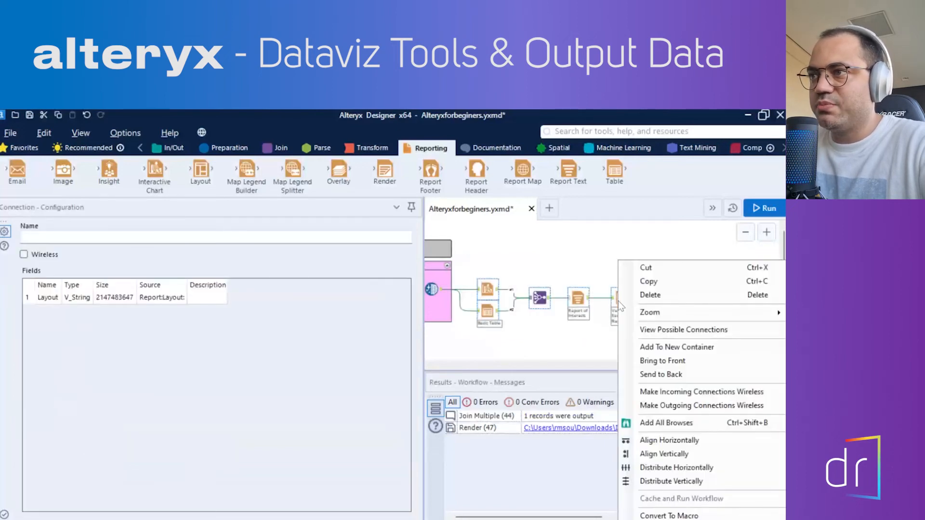
{"action": "left_click", "coordinate": [663, 350]}
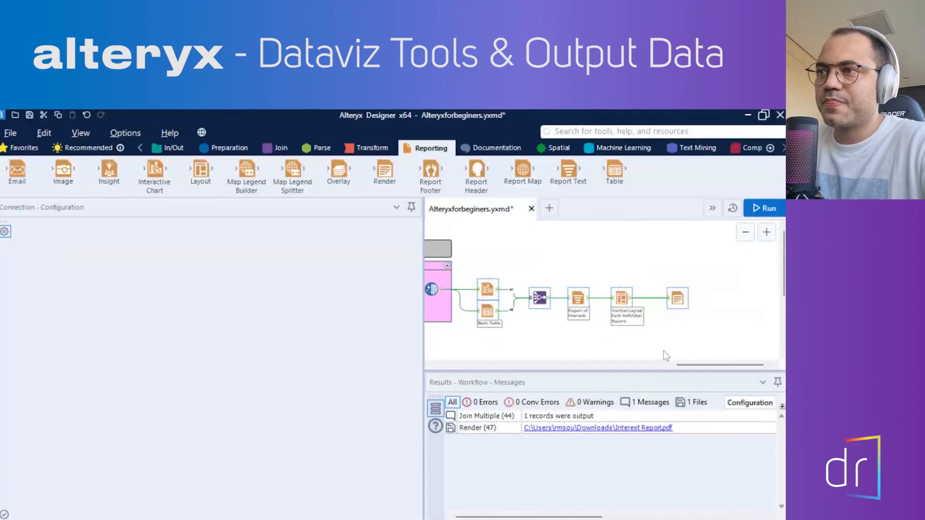
Step: Set the caption of the new tool container to "Data Viz Tools"
{"action": "left_click", "coordinate": [77, 240]}
{"action": "left_click_drag", "start_coordinate": [77, 239], "coordinate": [21, 241]}
{"action": "type", "text": "Data "}
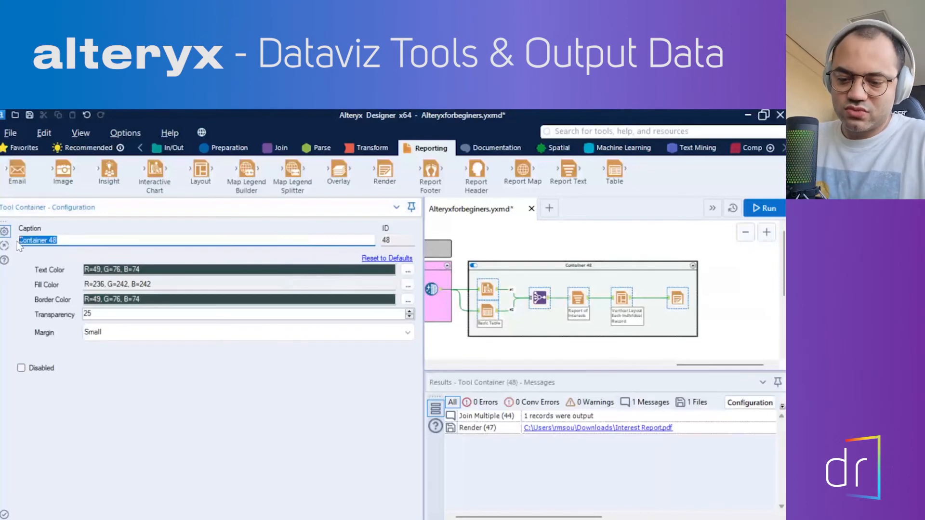
{"action": "type", "text": "Viz Tools"}
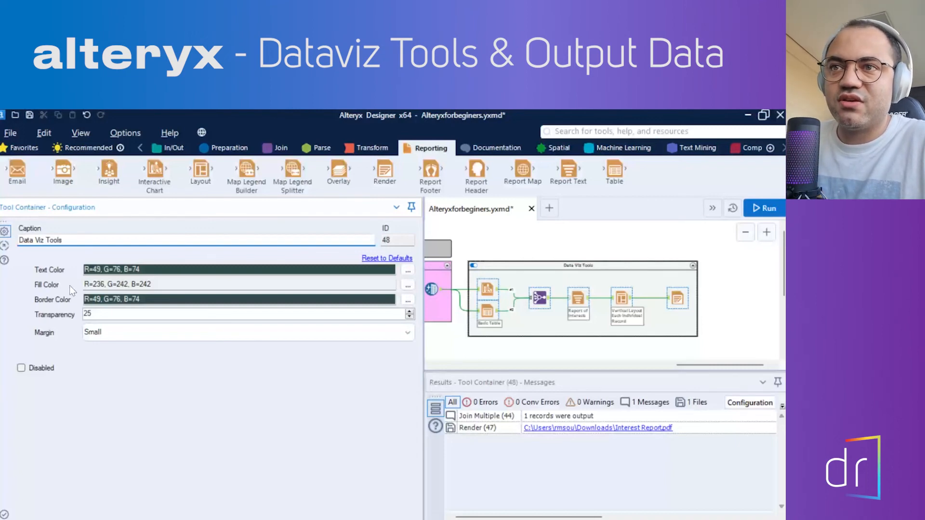
Step: Set the Data Viz Tools container's fill colour to light orange (R=255, G=216, B=176) and run the workflow
{"action": "left_click", "coordinate": [407, 286]}
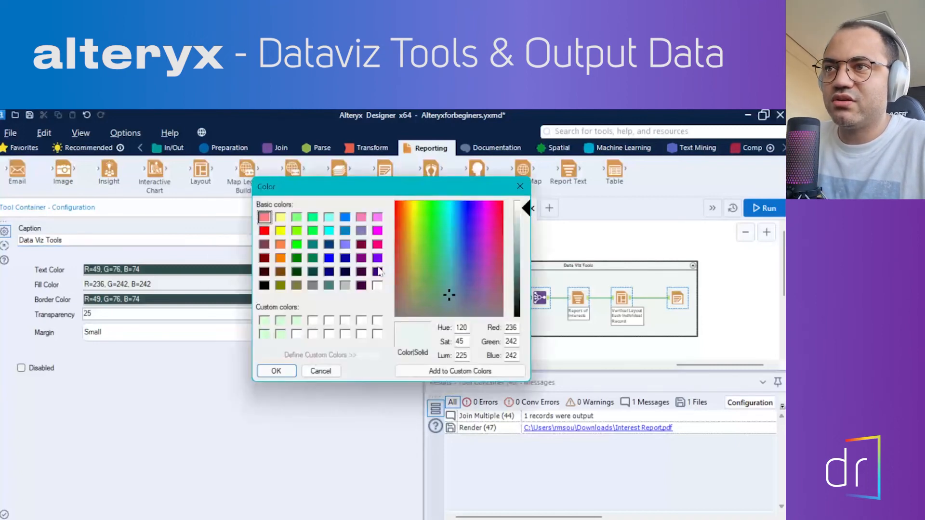
{"action": "left_click", "coordinate": [281, 259]}
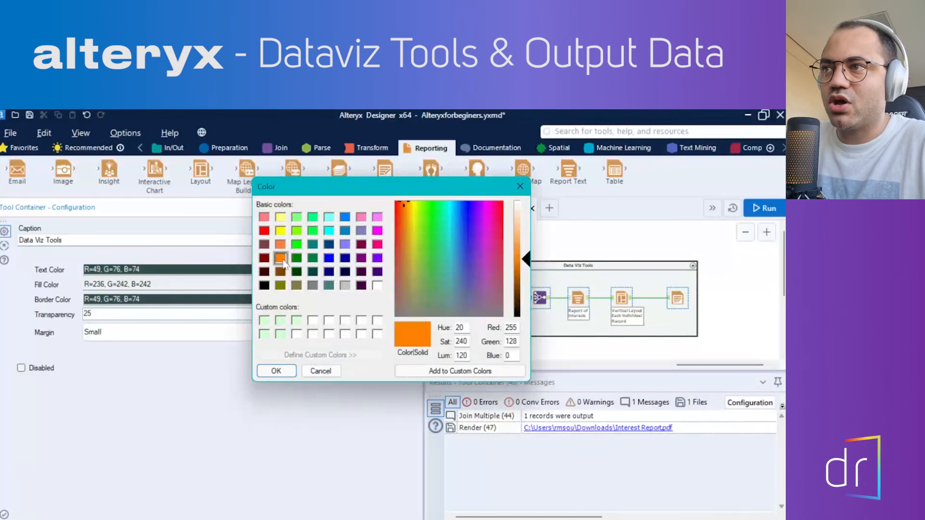
{"action": "left_click_drag", "start_coordinate": [528, 265], "coordinate": [530, 222]}
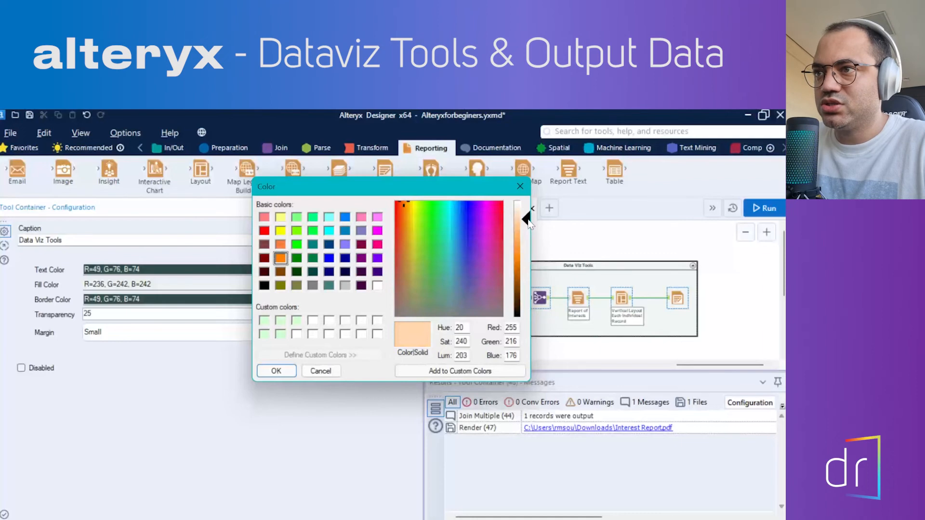
{"action": "left_click", "coordinate": [275, 371]}
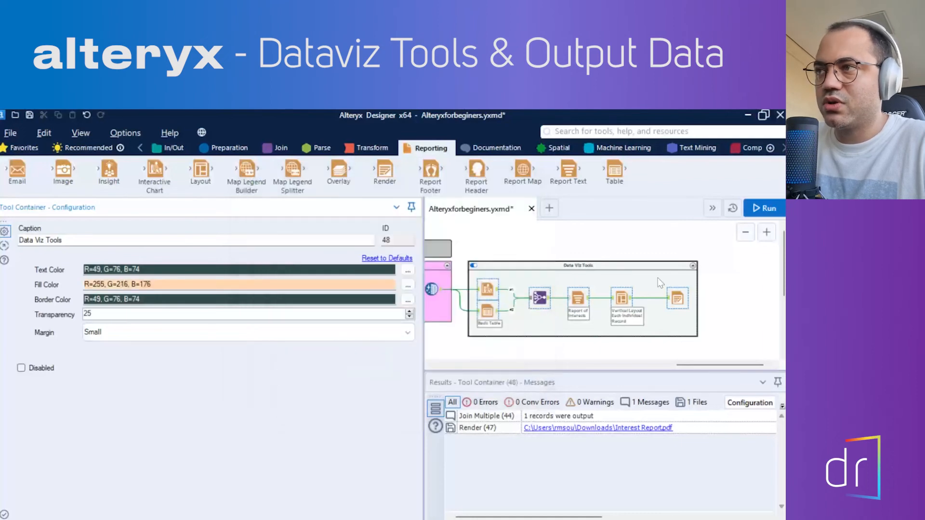
{"action": "left_click", "coordinate": [764, 208]}
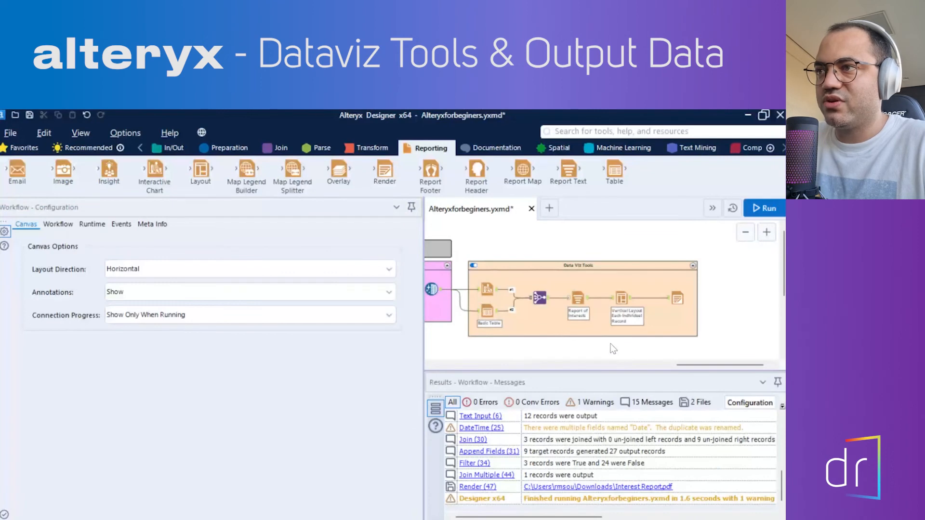
Step: Duplicate the "Fourth part of the workflow" comment and place the copy above the Data Viz Tools container
{"action": "left_click_drag", "start_coordinate": [711, 365], "coordinate": [642, 365]}
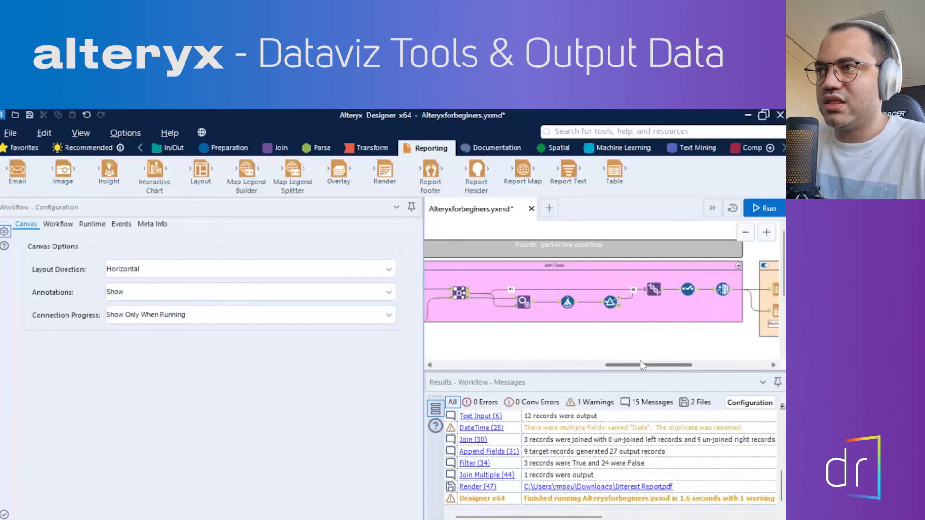
{"action": "left_click", "coordinate": [635, 243]}
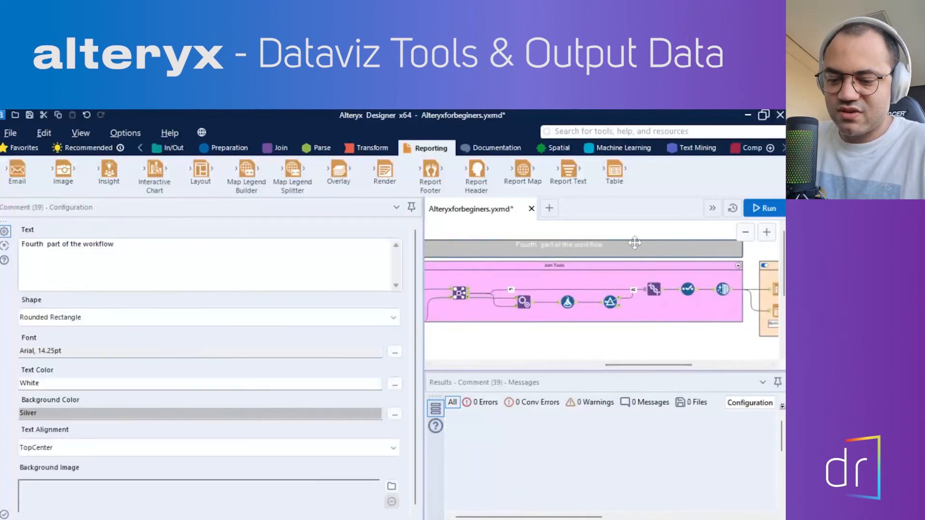
{"action": "left_click", "coordinate": [635, 243]}
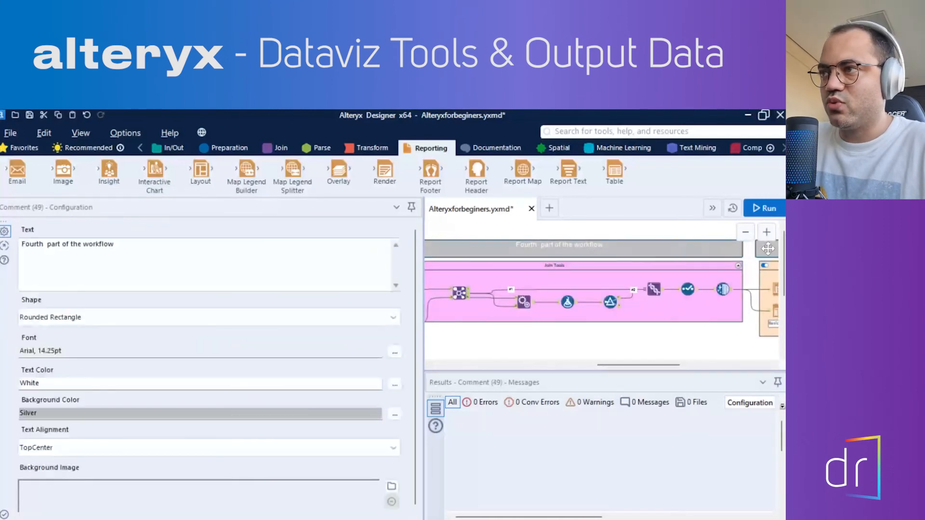
Step: Narrow the copied comment box so its end lines up with the edge of the Data Viz Tools container
{"action": "left_click_drag", "start_coordinate": [651, 365], "coordinate": [723, 365]}
{"action": "scroll", "coordinate": [696, 301], "scroll_direction": "down", "scroll_amount": 1}
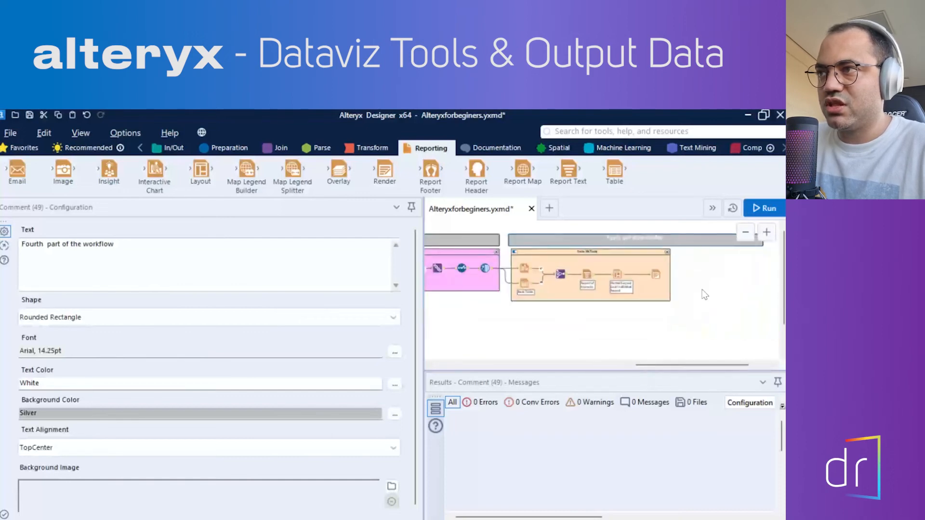
{"action": "left_click", "coordinate": [423, 340]}
{"action": "left_click_drag", "start_coordinate": [423, 340], "coordinate": [205, 342]}
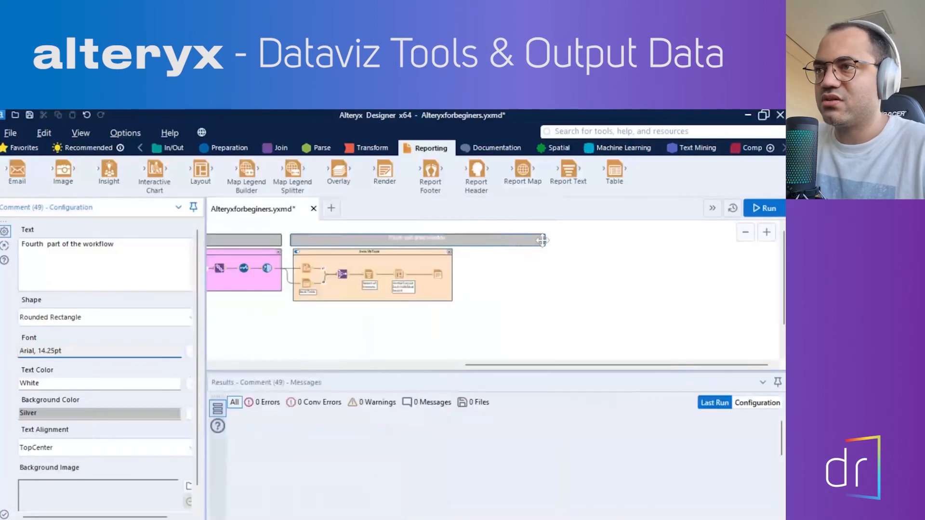
{"action": "left_click_drag", "start_coordinate": [542, 240], "coordinate": [451, 248]}
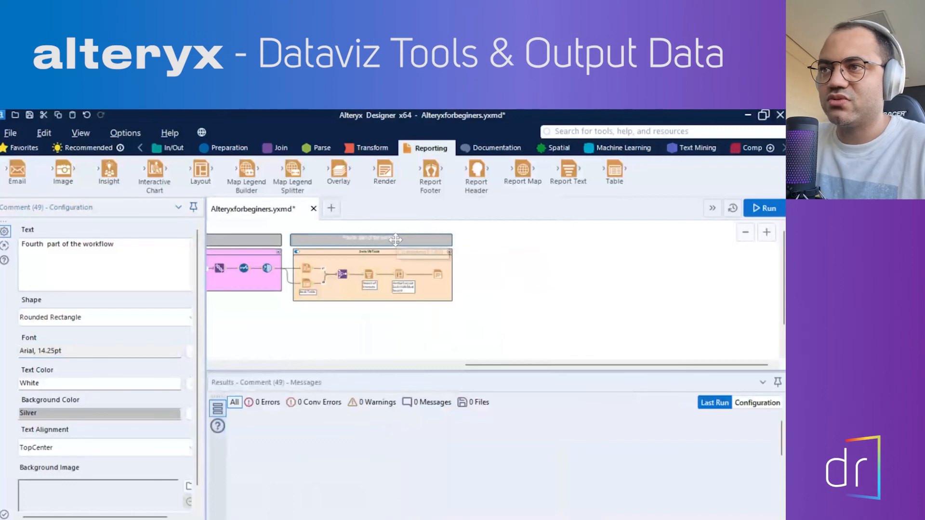
Step: Change the copied comment's text to "Fifth part of the workflow" and run the workflow
{"action": "left_click", "coordinate": [105, 263]}
{"action": "double_click", "coordinate": [30, 247]}
{"action": "left_click", "coordinate": [29, 248]}
{"action": "double_click", "coordinate": [37, 246]}
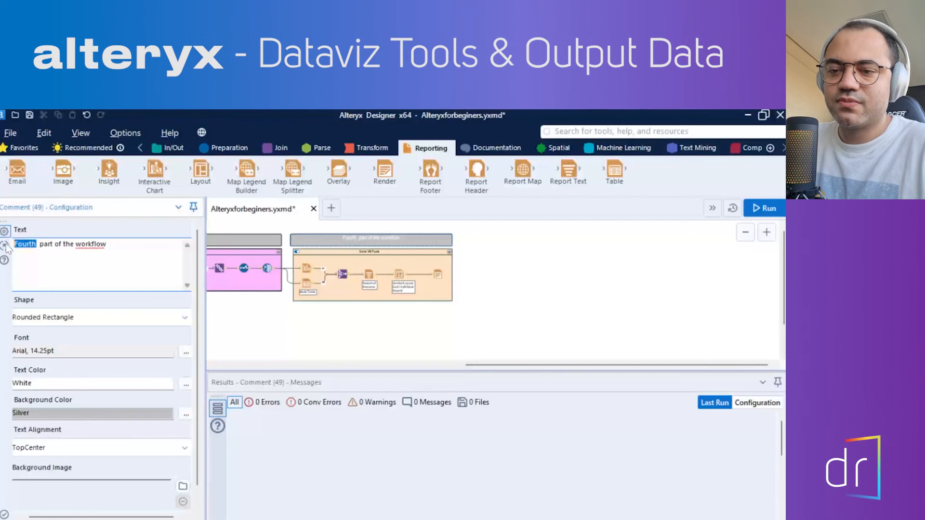
{"action": "type", "text": "Fifth"}
{"action": "key", "text": "BackSpace"}
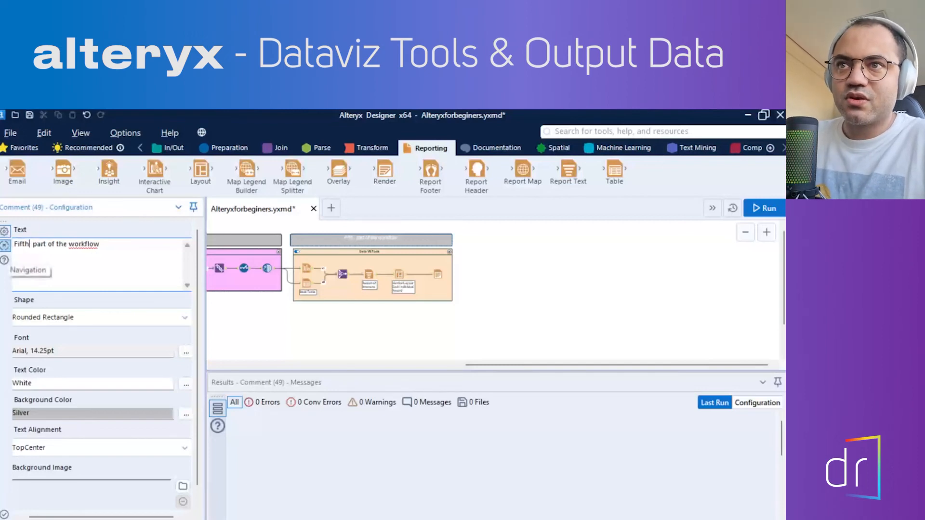
{"action": "key", "text": "ctrl+r"}
{"action": "left_click", "coordinate": [418, 320]}
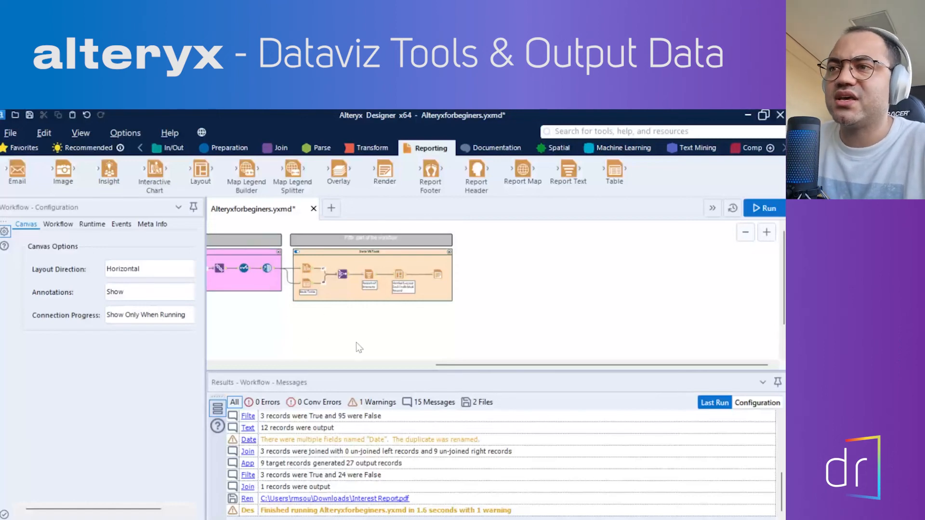
Step: Add an Output Data tool below the Data Viz Tools container and connect it to the last tool in the Join Tools container
{"action": "left_click_drag", "start_coordinate": [440, 365], "coordinate": [411, 363]}
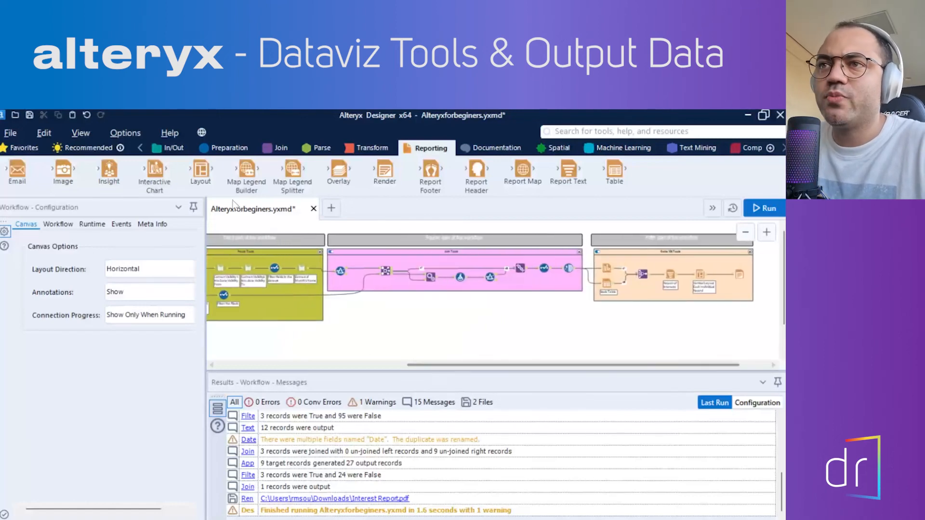
{"action": "left_click", "coordinate": [174, 150]}
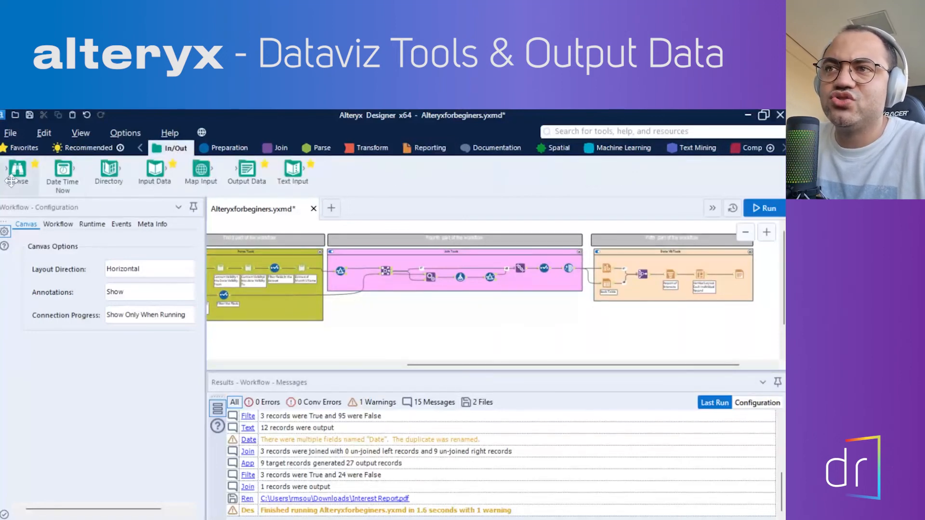
{"action": "left_click_drag", "start_coordinate": [247, 171], "coordinate": [610, 319]}
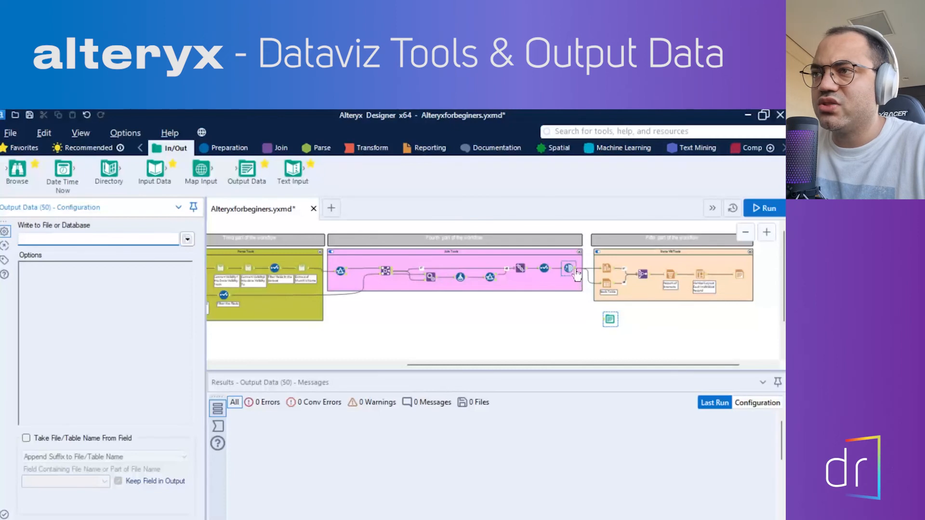
{"action": "left_click_drag", "start_coordinate": [576, 269], "coordinate": [603, 320]}
{"action": "left_click", "coordinate": [602, 319]}
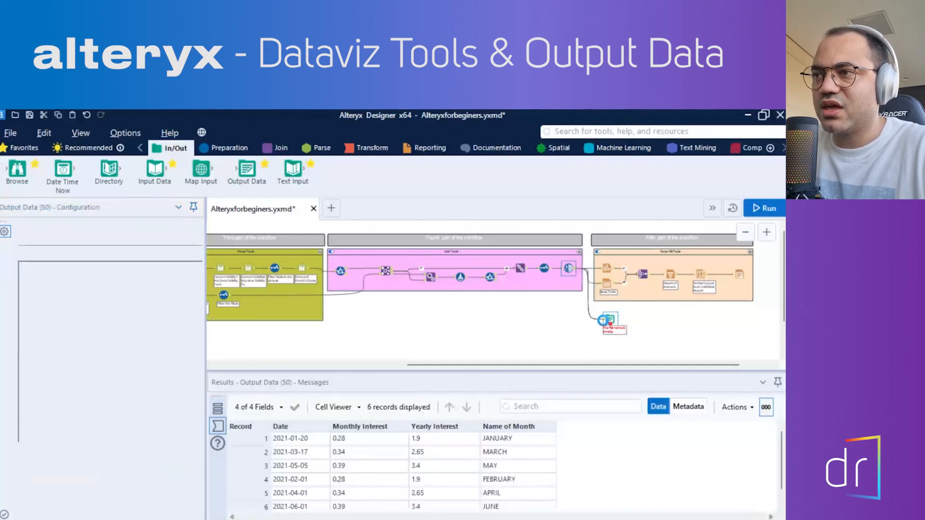
{"action": "left_click", "coordinate": [607, 319]}
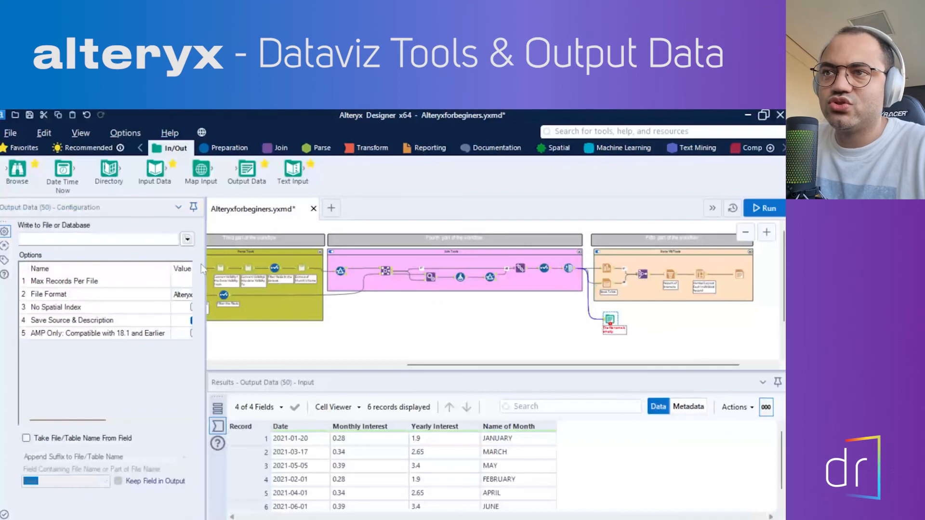
Step: Start selecting a destination file for the Output Data tool and choose the Downloads folder
{"action": "left_click_drag", "start_coordinate": [205, 264], "coordinate": [402, 264]}
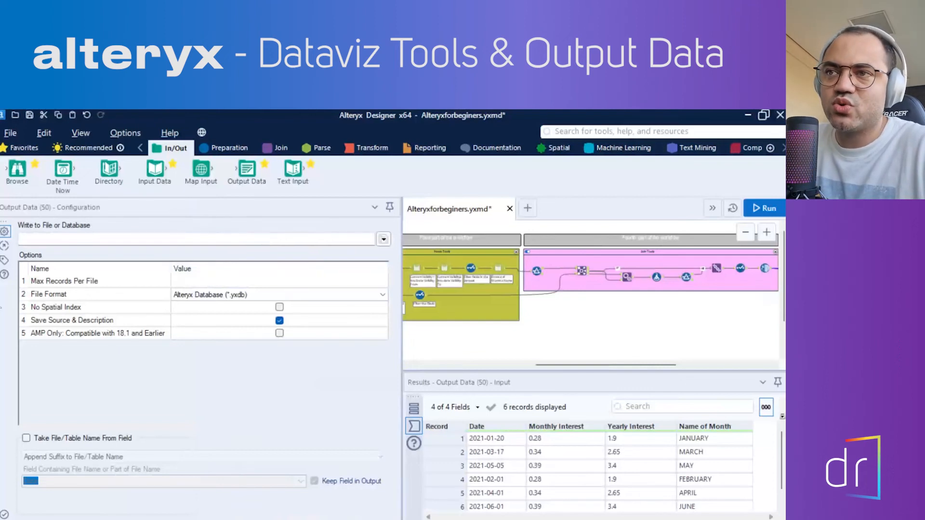
{"action": "left_click", "coordinate": [383, 239]}
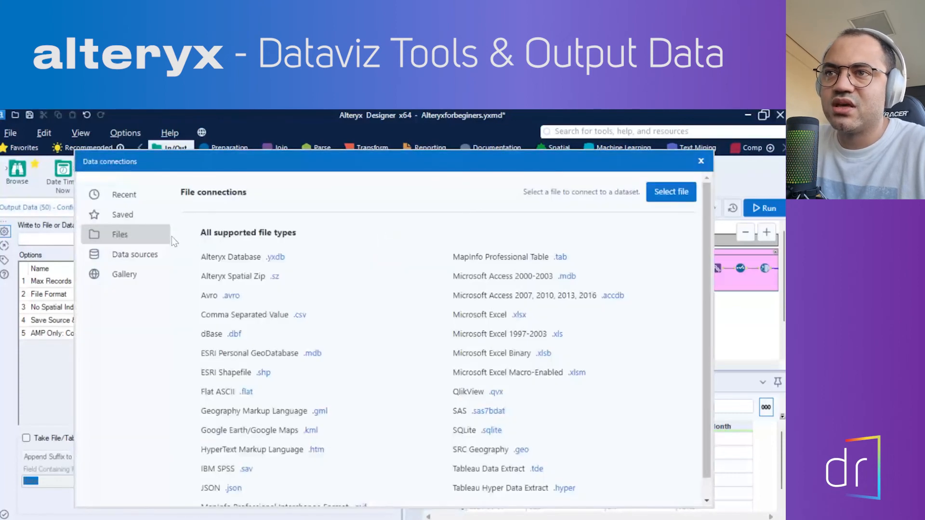
{"action": "left_click", "coordinate": [670, 191]}
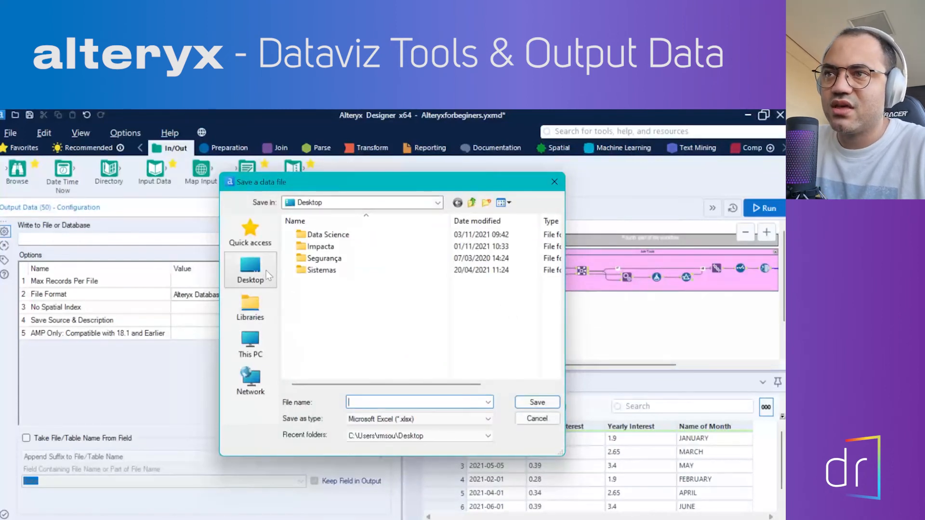
{"action": "left_click", "coordinate": [440, 204]}
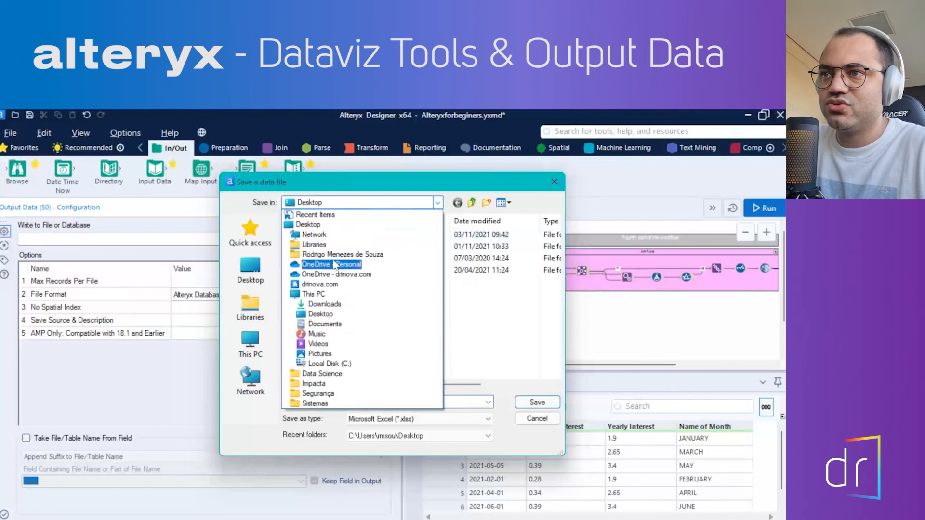
{"action": "left_click", "coordinate": [326, 306]}
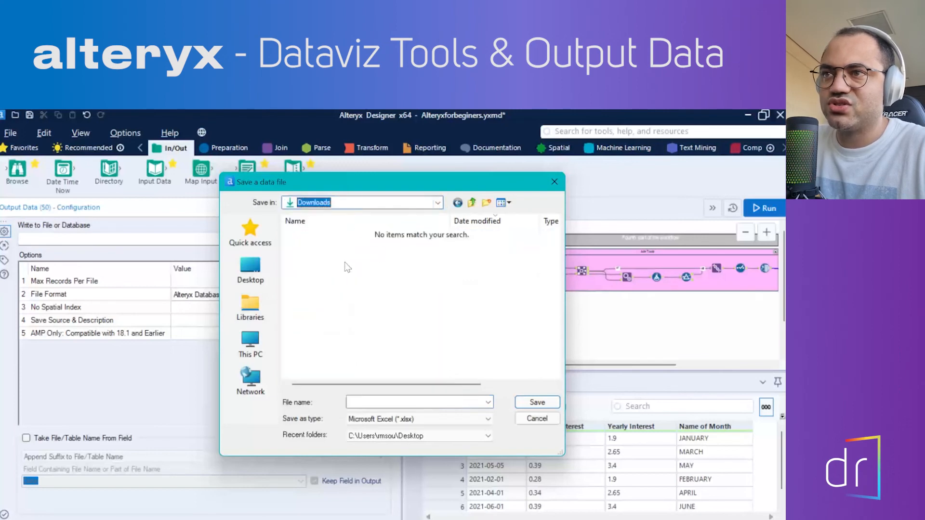
Step: Save the output data file as "Interest DataSer" with the Microsoft Excel (*.xlsx) type
{"action": "left_click", "coordinate": [381, 403]}
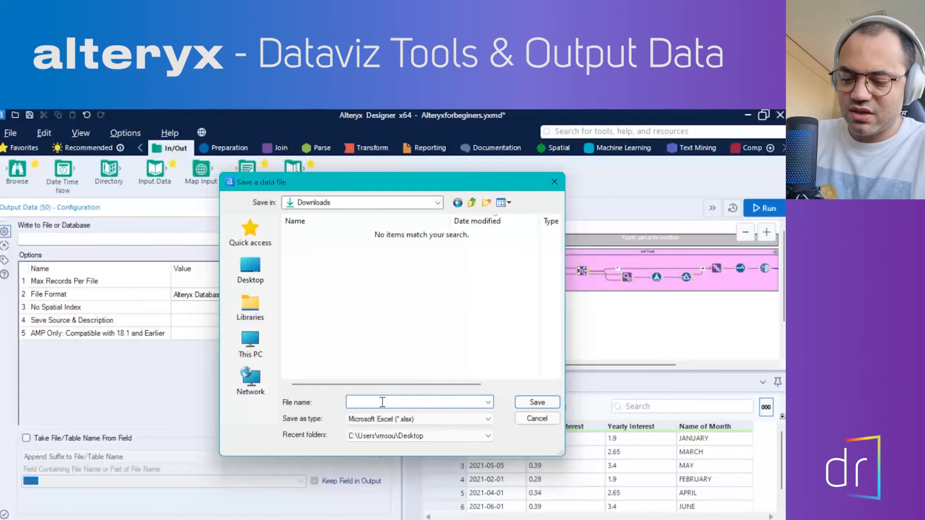
{"action": "type", "text": "Int"}
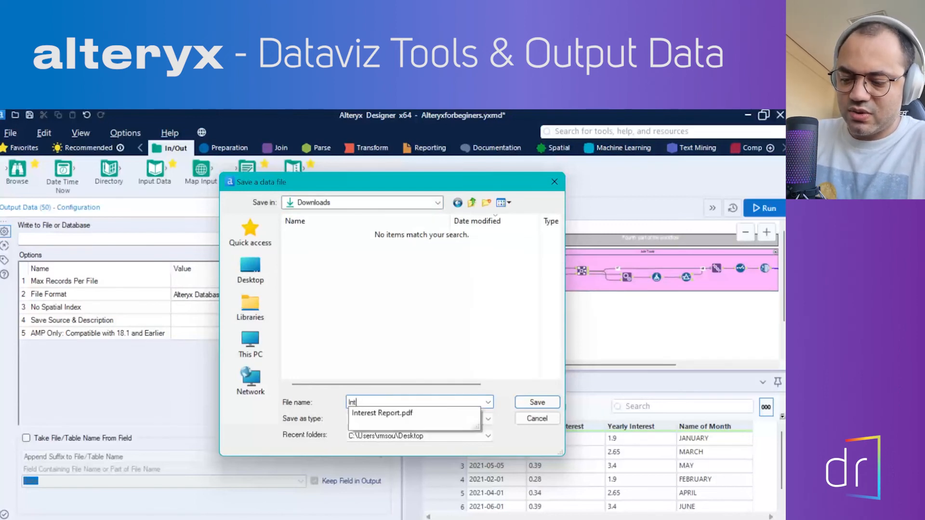
{"action": "type", "text": "erest Da"}
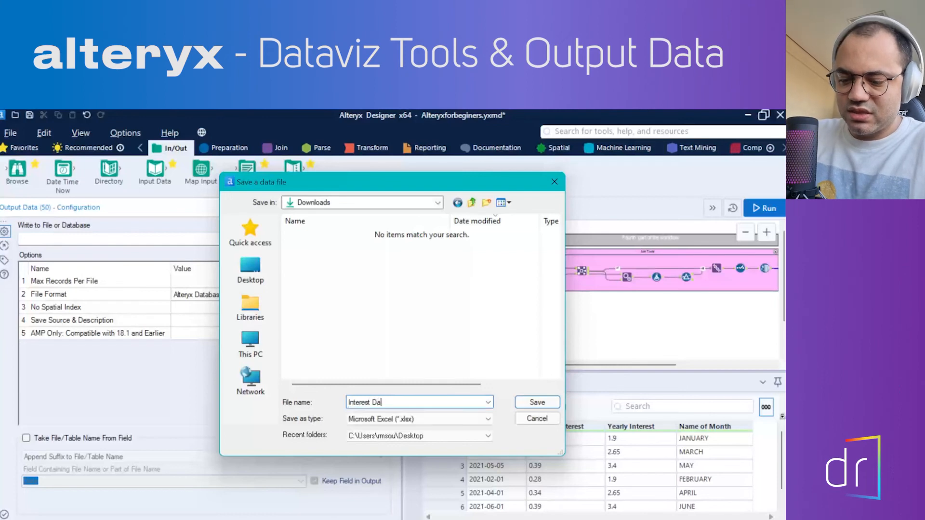
{"action": "type", "text": "taSer"}
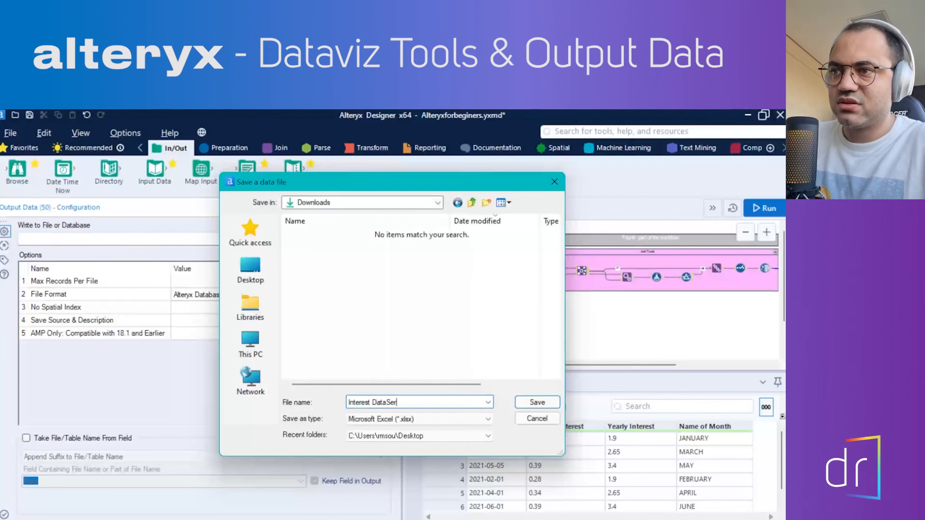
{"action": "left_click", "coordinate": [383, 422]}
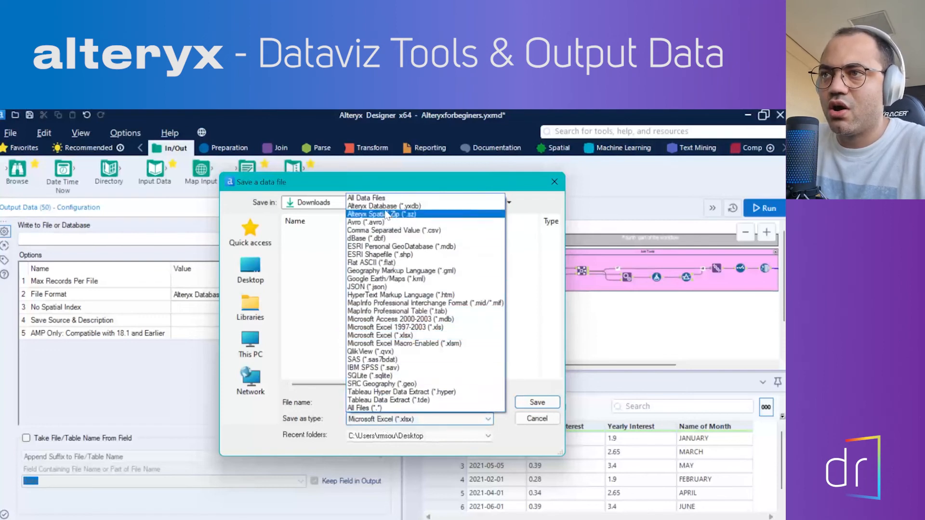
{"action": "left_click", "coordinate": [398, 336]}
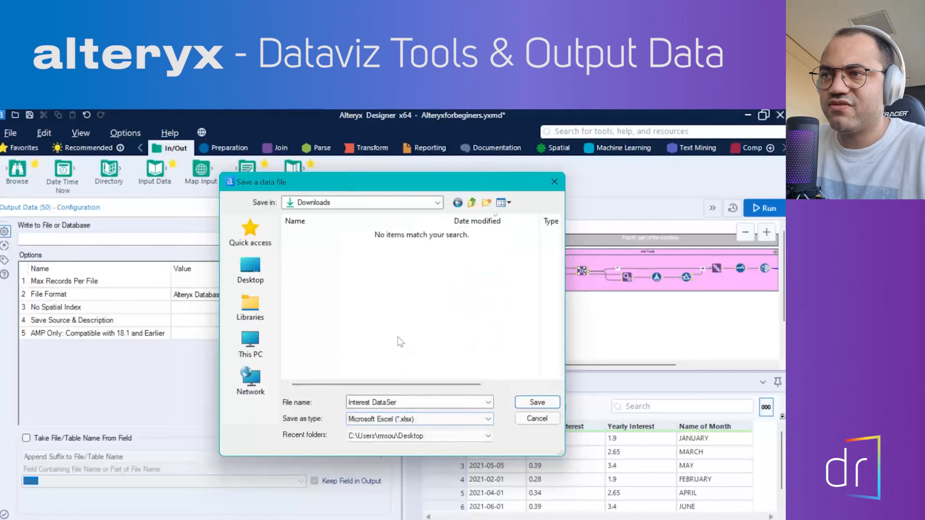
{"action": "left_click", "coordinate": [539, 404]}
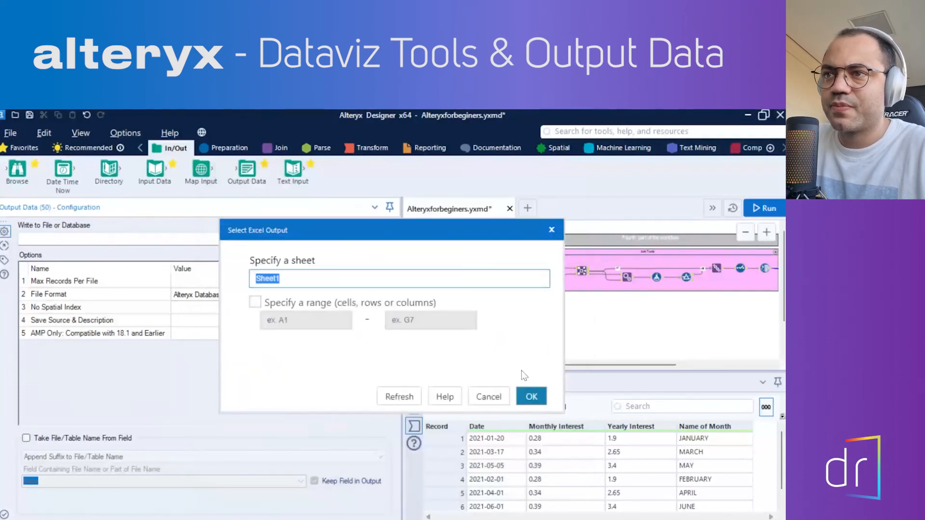
Step: Name the Excel output sheet "Interest" and set Output Options to Overwrite File (Remove)
{"action": "type", "text": "Interest"}
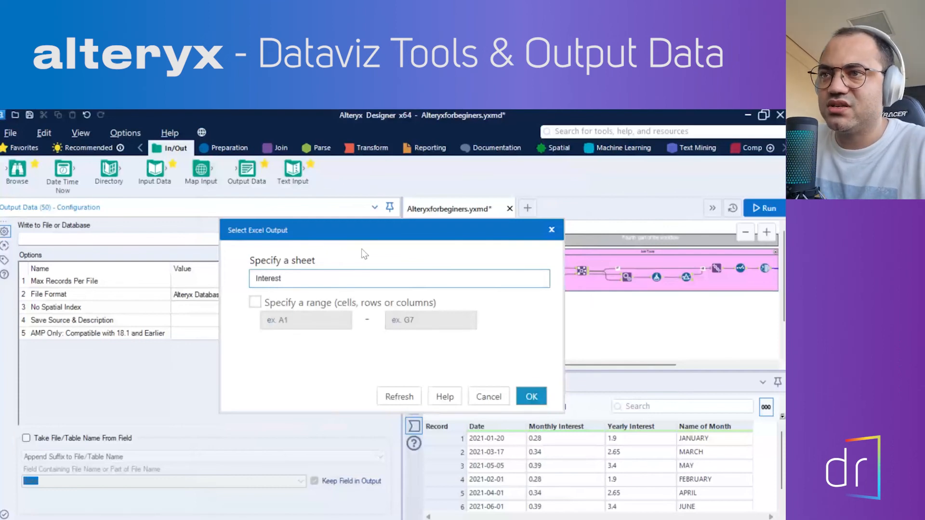
{"action": "left_click", "coordinate": [531, 396]}
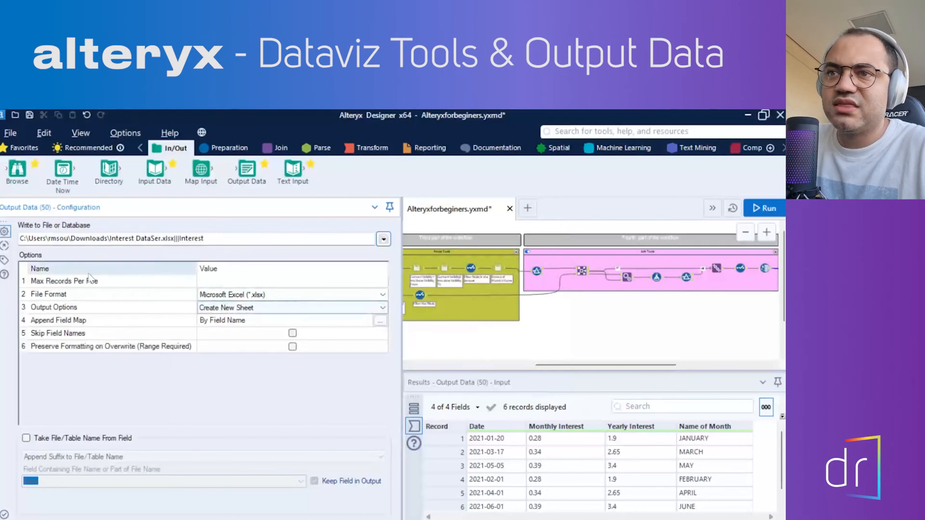
{"action": "left_click", "coordinate": [237, 308]}
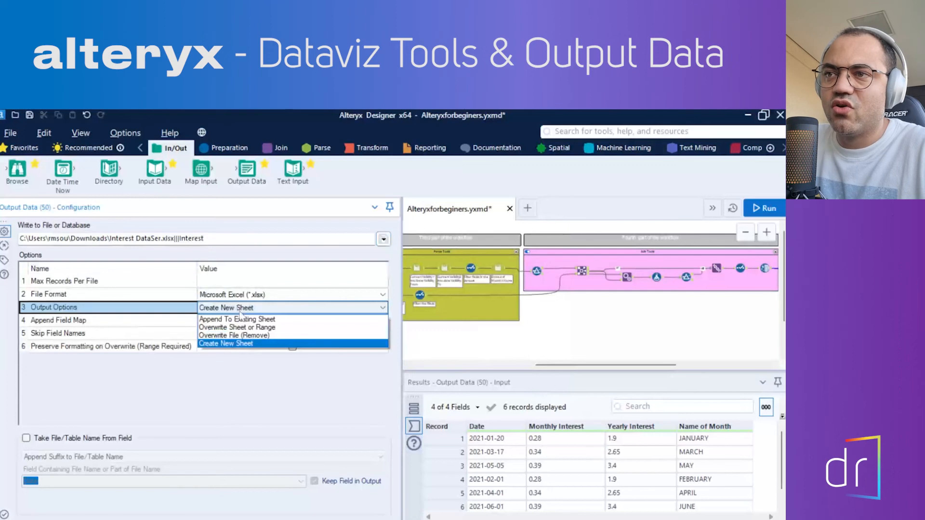
{"action": "left_click", "coordinate": [246, 335]}
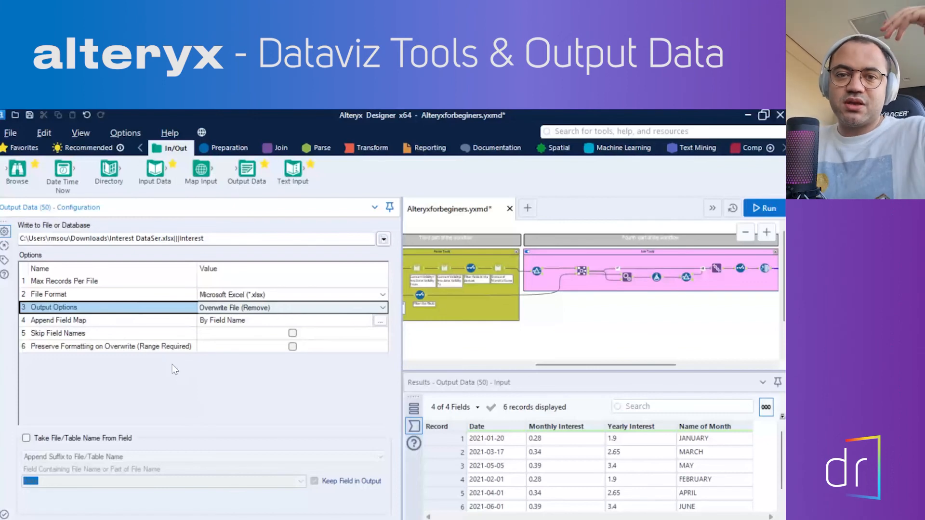
Step: Set the Output Data tool's Output Options to Create New Sheet and run the workflow
{"action": "left_click", "coordinate": [222, 308]}
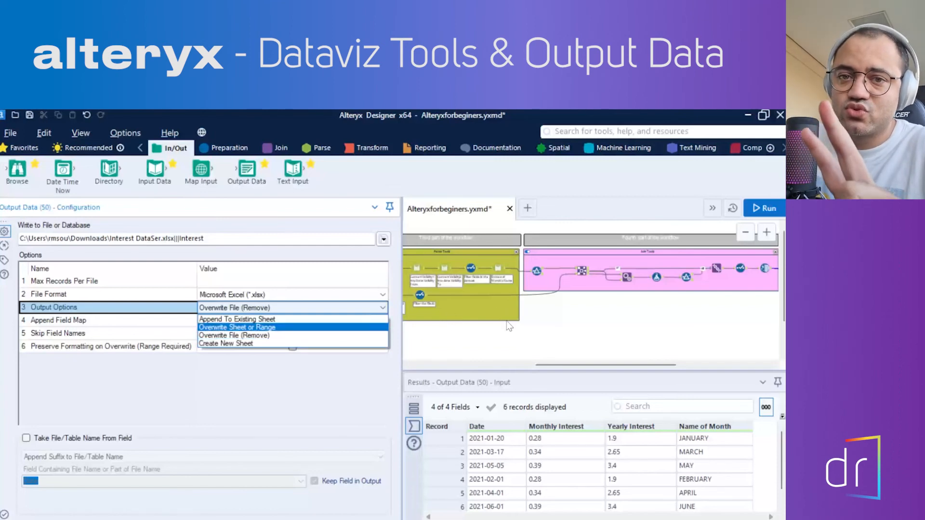
{"action": "left_click", "coordinate": [304, 343]}
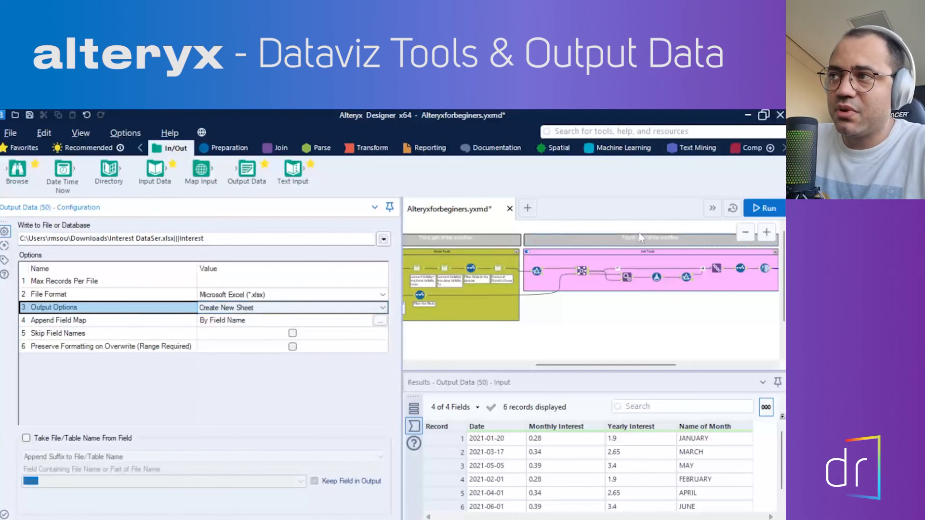
{"action": "left_click", "coordinate": [763, 212]}
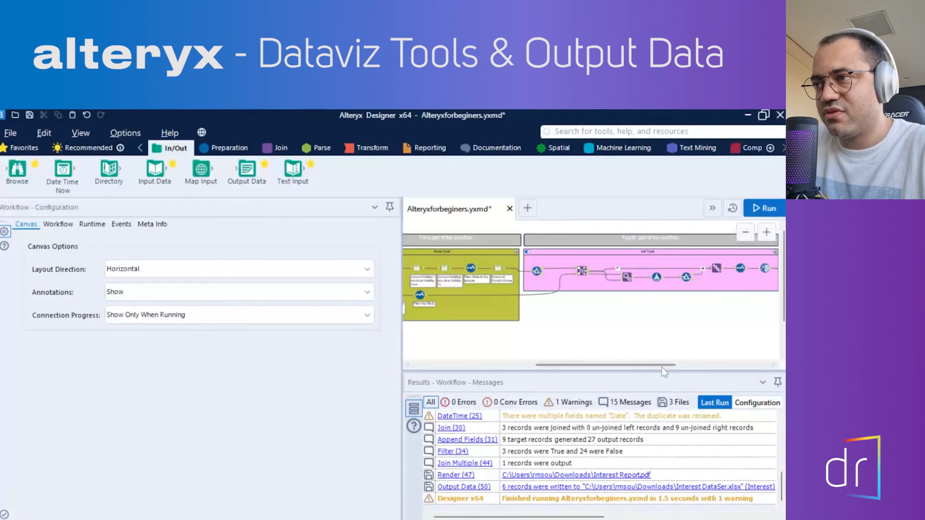
Step: Select the Output Data tool below the last container and check the Downloads folder in File Explorer for Interest DataSer.xlsx
{"action": "left_click", "coordinate": [712, 364]}
{"action": "left_click", "coordinate": [568, 320]}
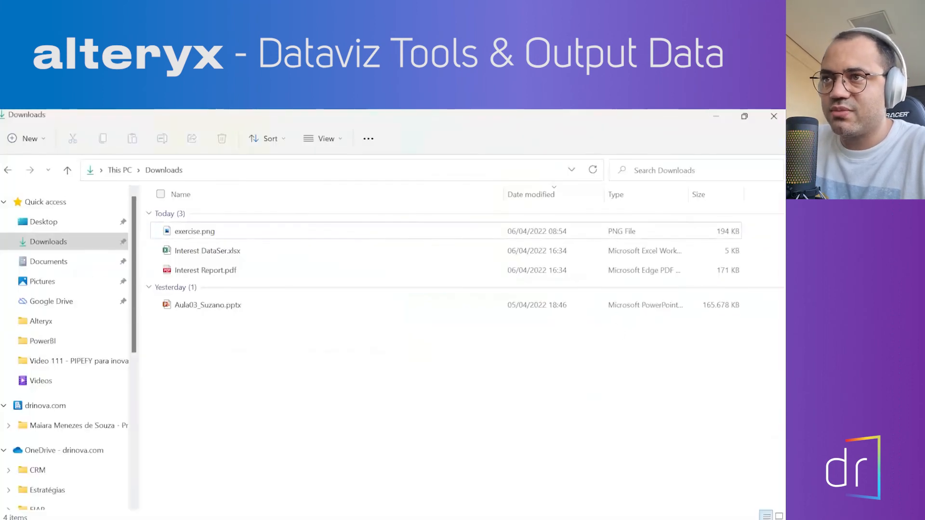
{"action": "left_click", "coordinate": [423, 519]}
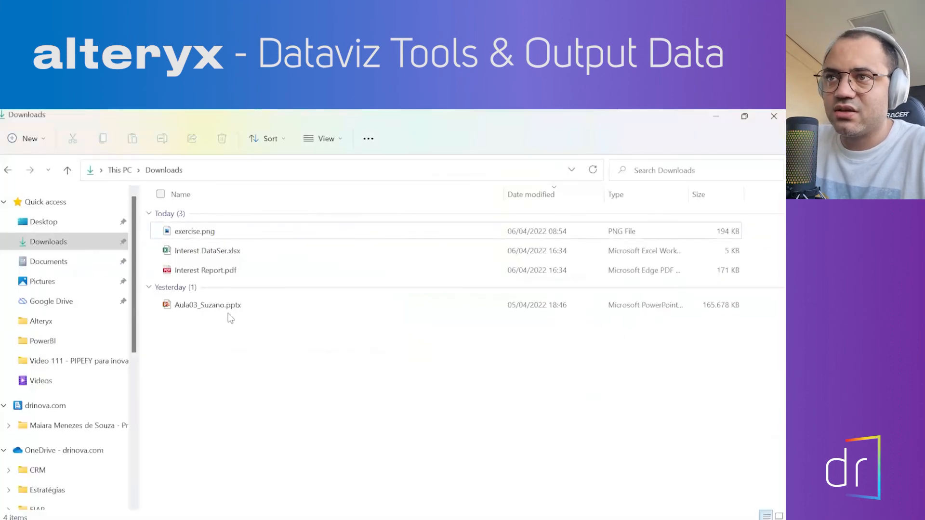
{"action": "left_click", "coordinate": [196, 257]}
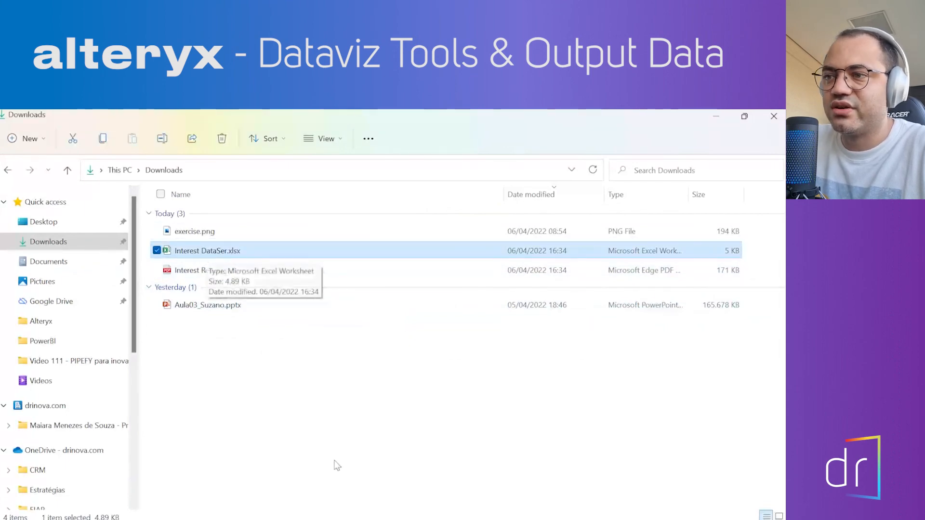
{"action": "left_click", "coordinate": [337, 519]}
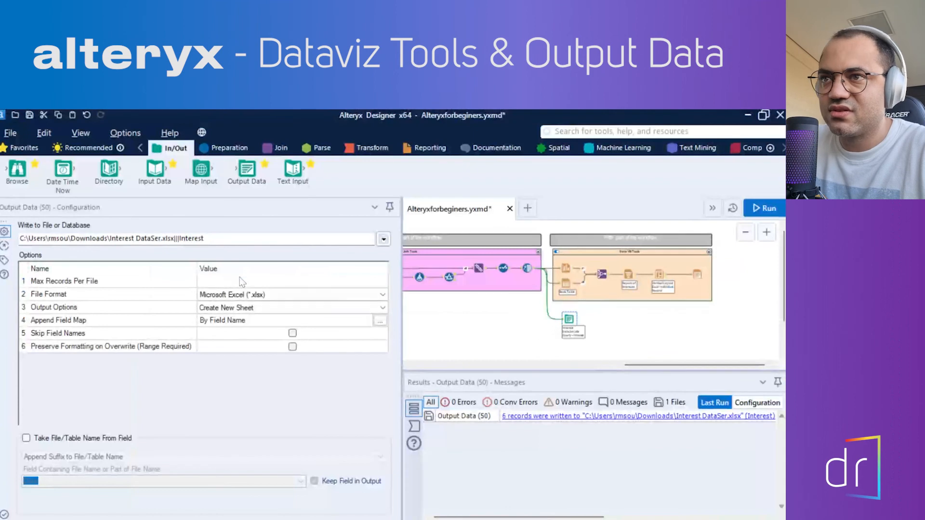
Step: Correct the output file name to "Interest DataSet.xlsx" in the Output Data tool's file path and run the workflow
{"action": "left_click", "coordinate": [160, 238]}
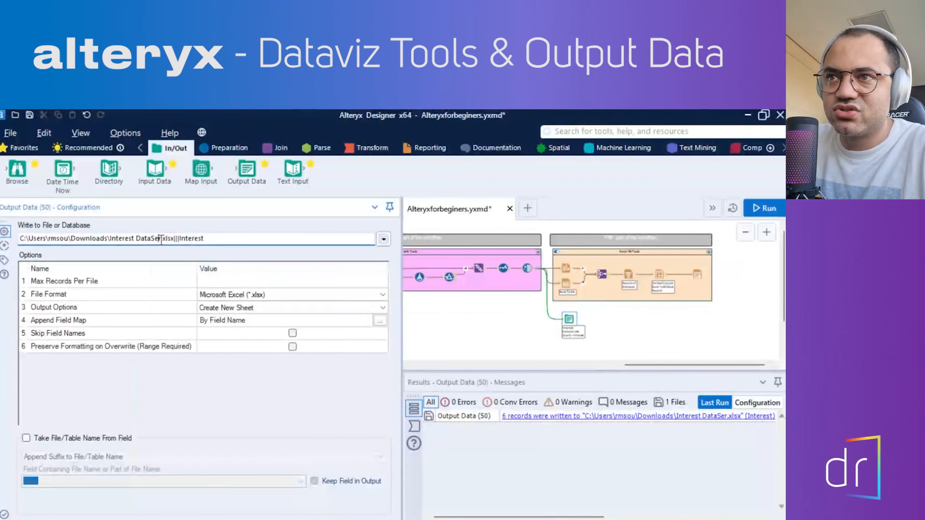
{"action": "key", "text": "BackSpace"}
{"action": "type", "text": "t"}
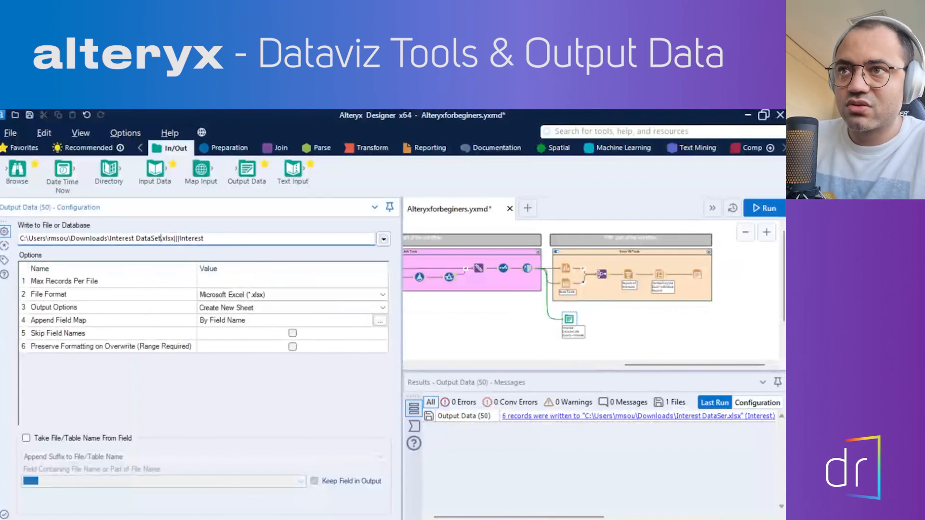
{"action": "left_click_drag", "start_coordinate": [151, 240], "coordinate": [157, 241]}
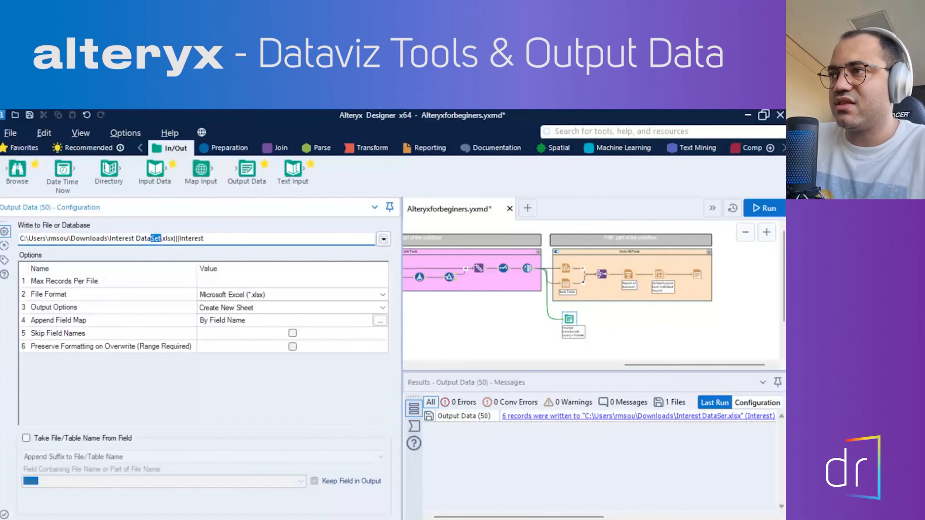
{"action": "left_click", "coordinate": [751, 202]}
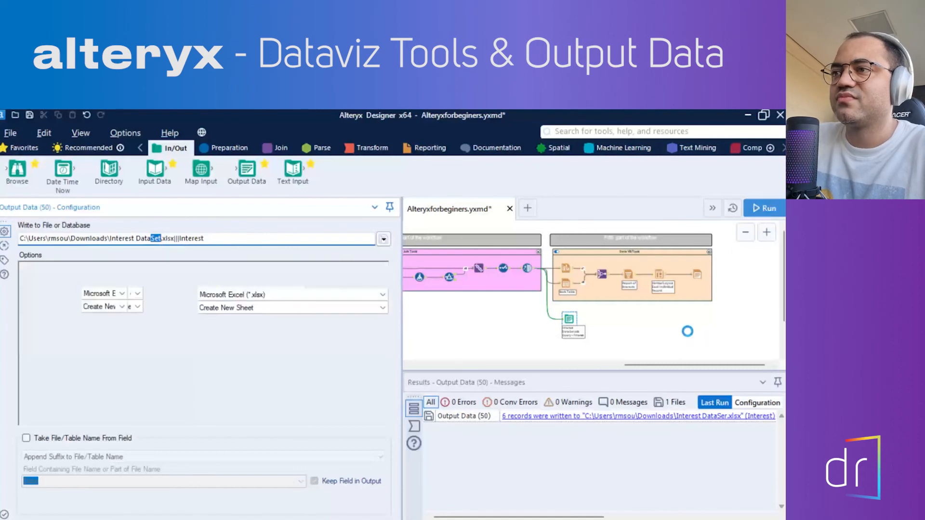
Step: Select the Output Data tool again and check the Downloads folder for Interest DataSet.xlsx
{"action": "left_click", "coordinate": [574, 319]}
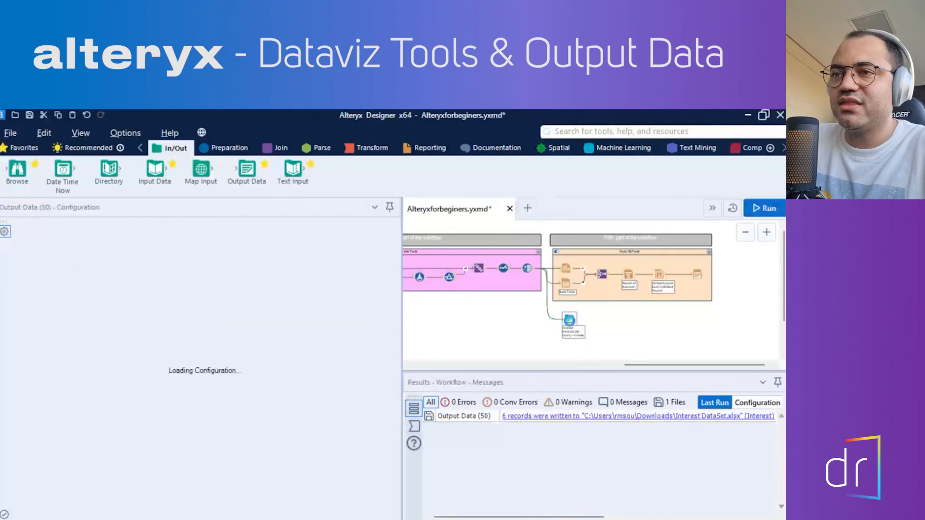
{"action": "key", "text": "alt+Tab"}
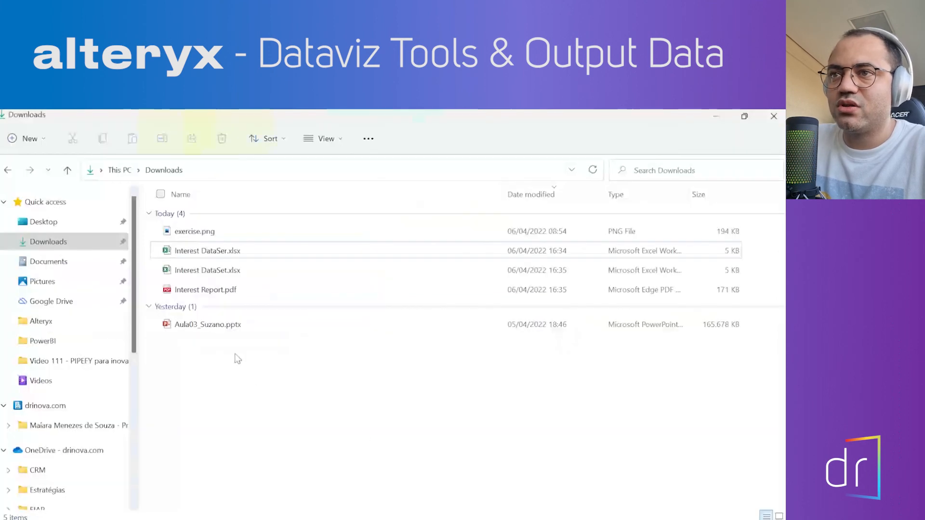
{"action": "left_click", "coordinate": [210, 273]}
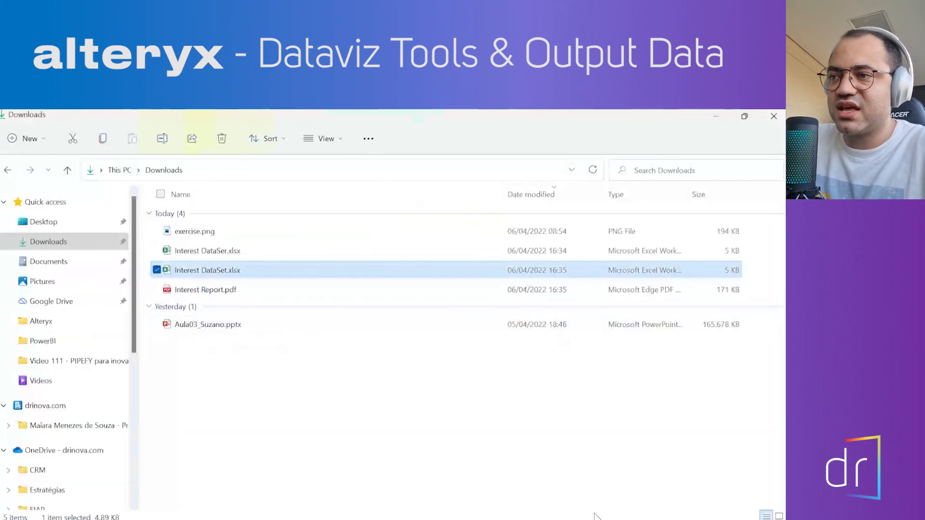
{"action": "key", "text": "alt+Tab"}
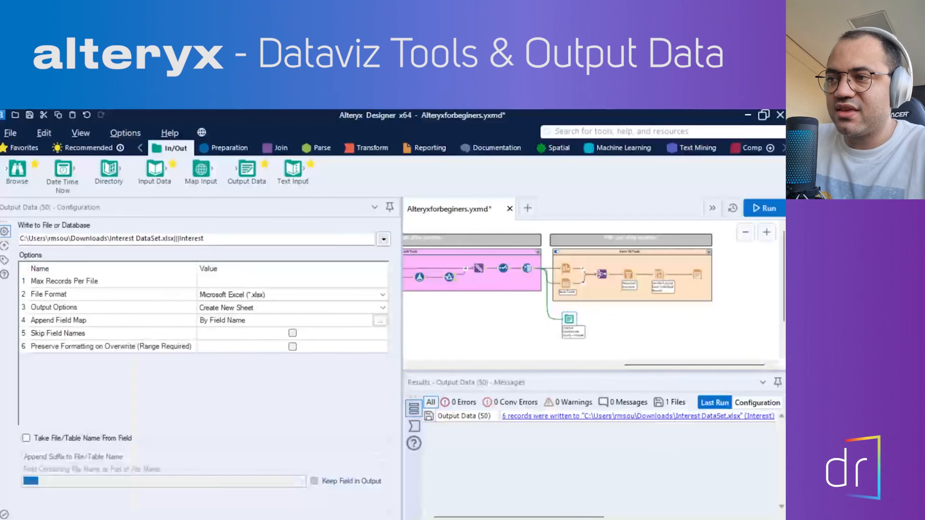
Step: Rerun the workflow with Create New Sheet still set and widen the results area to read the Output Data tool's messages
{"action": "left_click", "coordinate": [765, 210]}
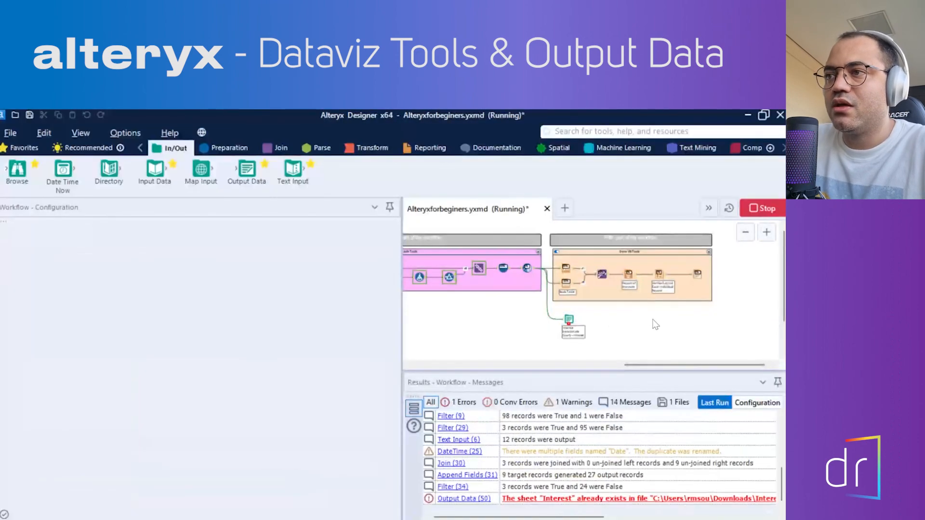
{"action": "left_click", "coordinate": [569, 320]}
{"action": "left_click", "coordinate": [286, 310]}
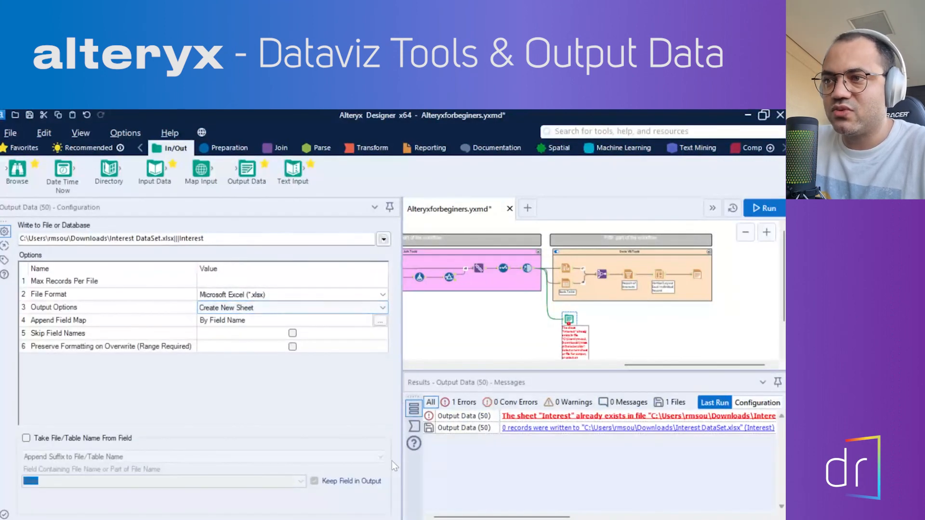
{"action": "left_click_drag", "start_coordinate": [403, 466], "coordinate": [301, 461]}
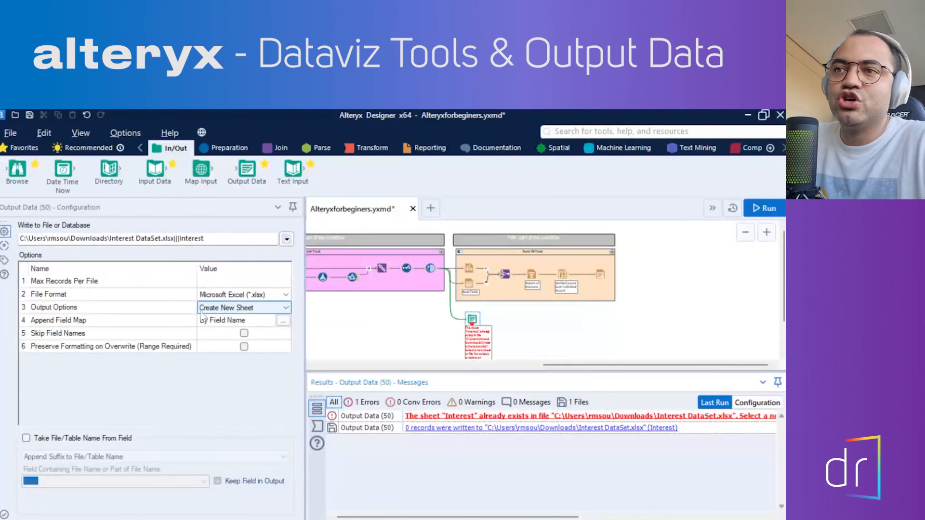
Step: Set the Output Data tool's Output Options to Overwrite File (Remove) and rerun the workflow
{"action": "left_click", "coordinate": [227, 309]}
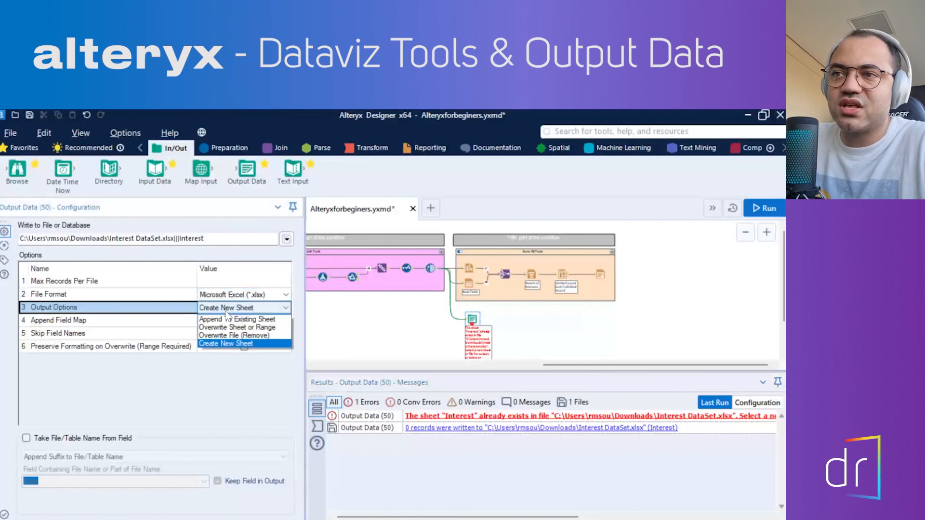
{"action": "left_click", "coordinate": [237, 337]}
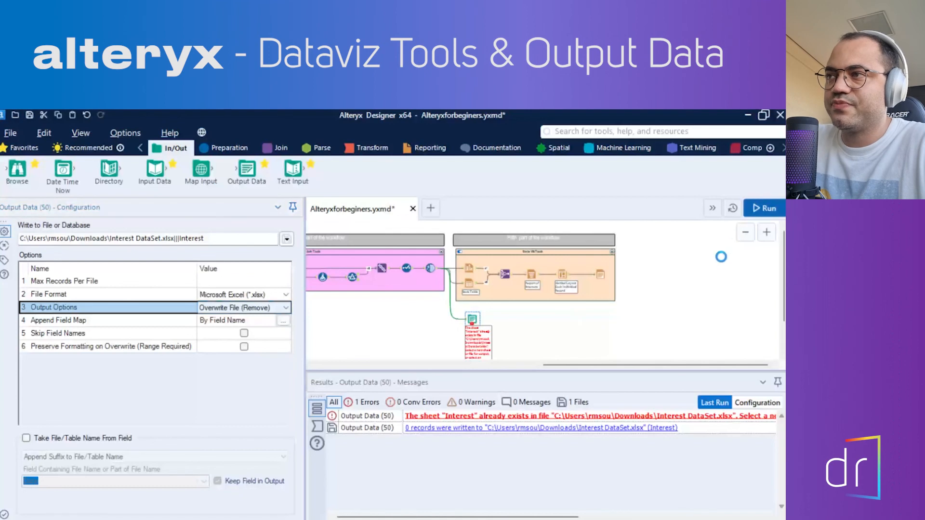
{"action": "left_click", "coordinate": [698, 273]}
{"action": "key", "text": "ctrl+r"}
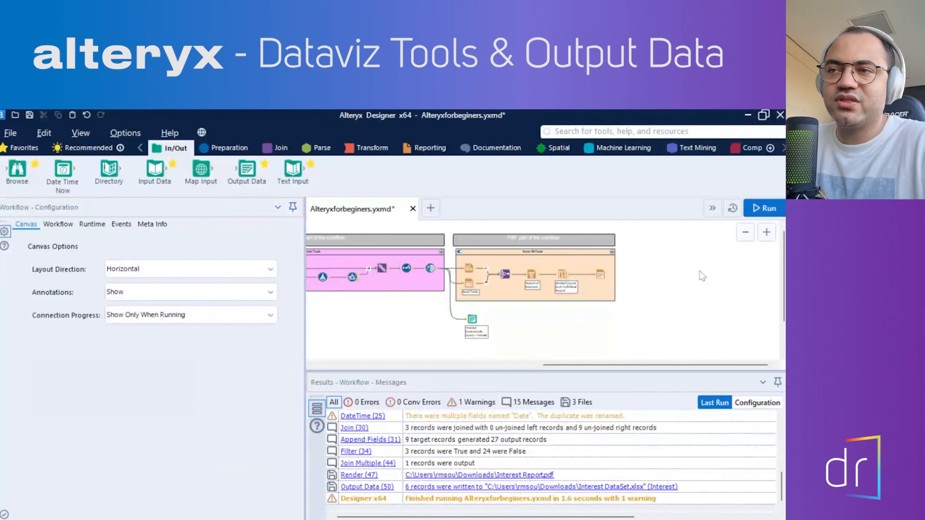
Step: View the Output Data tool's input records, and open Interest Report.pdf from the Downloads folder to review its chart and table
{"action": "left_click", "coordinate": [473, 319]}
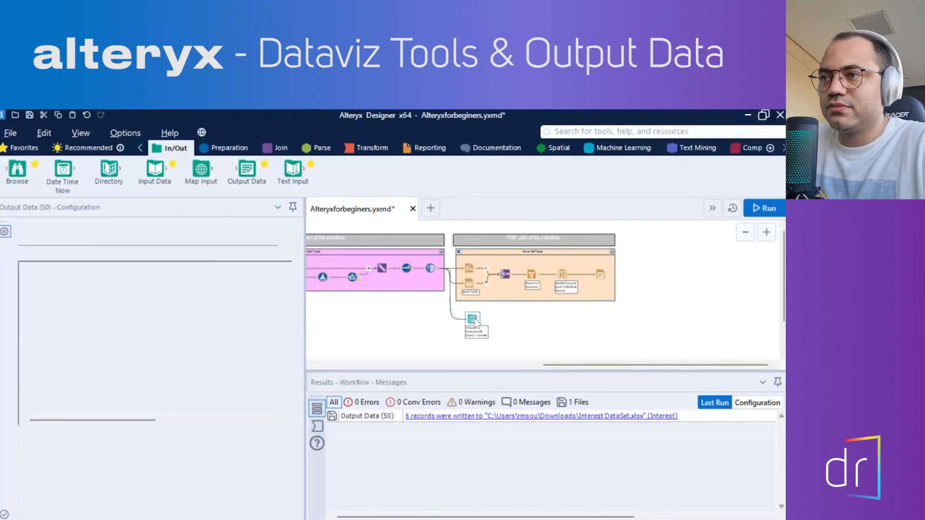
{"action": "left_click", "coordinate": [317, 426]}
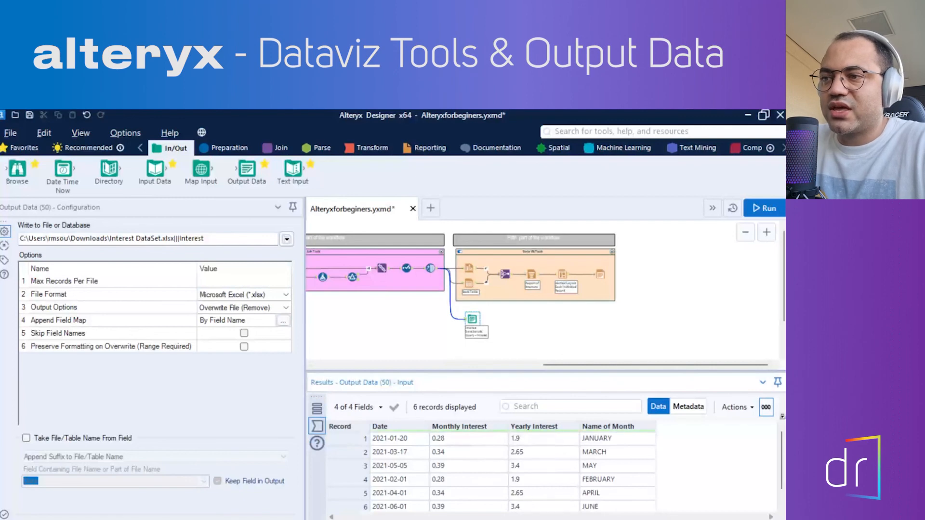
{"action": "key", "text": "alt+Tab"}
{"action": "double_click", "coordinate": [216, 291]}
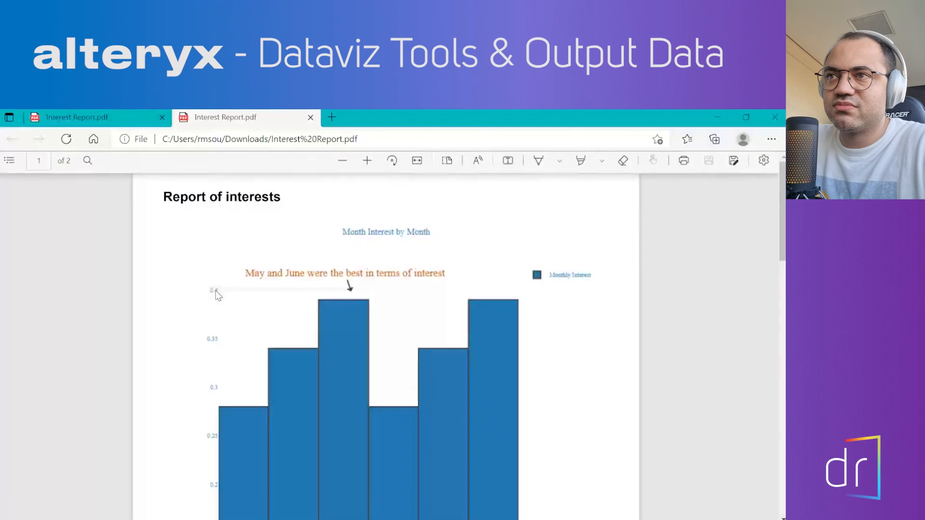
{"action": "scroll", "coordinate": [388, 386], "scroll_direction": "down", "scroll_amount": 10}
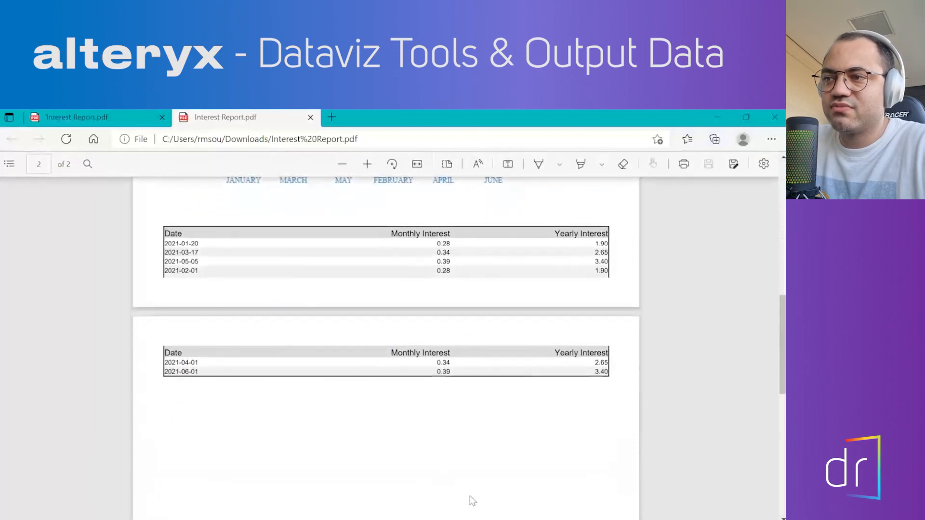
Step: Open Interest DataSet.xlsx from Downloads in Excel, autofit the Date column and inspect the exported rows
{"action": "key", "text": "alt+Tab"}
{"action": "double_click", "coordinate": [225, 276]}
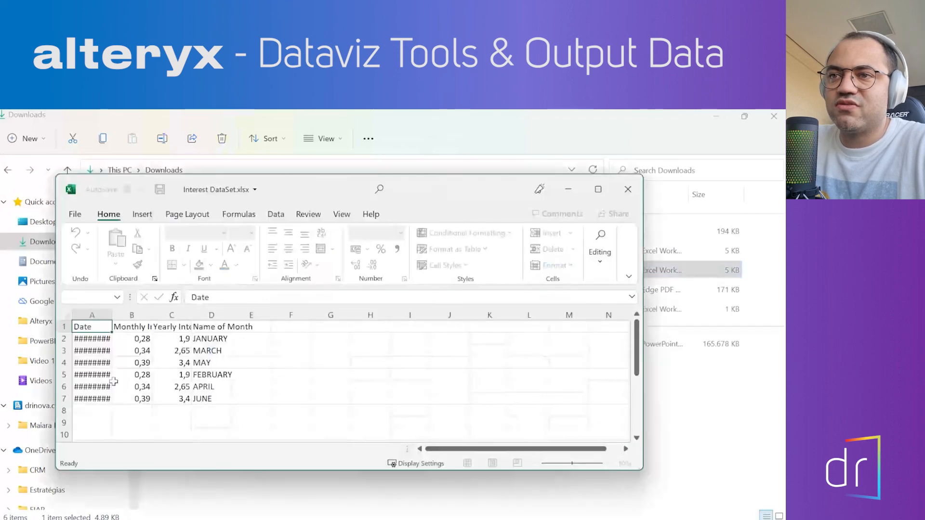
{"action": "double_click", "coordinate": [111, 316]}
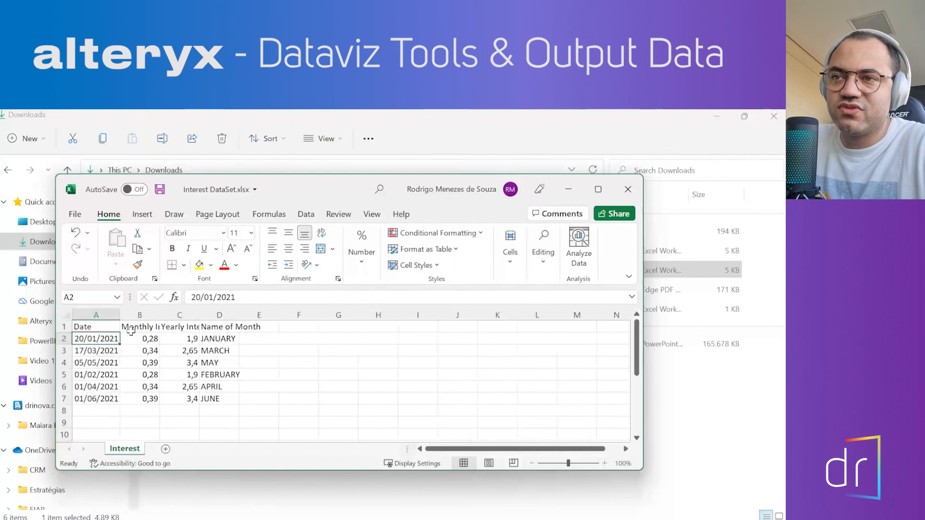
{"action": "left_click_drag", "start_coordinate": [153, 339], "coordinate": [202, 396]}
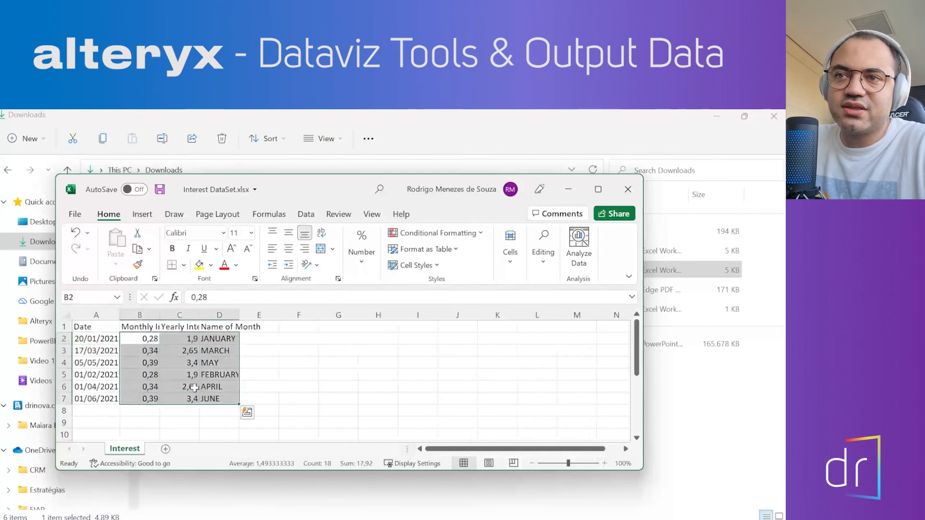
{"action": "left_click_drag", "start_coordinate": [117, 340], "coordinate": [238, 401]}
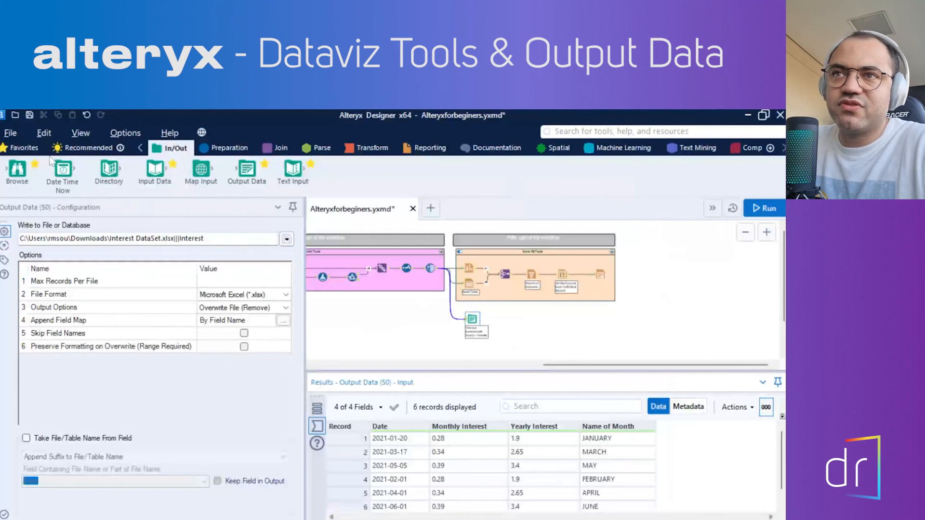
Step: Save the Alteryxforbeginers workflow in Alteryx Designer and close the program
{"action": "left_click", "coordinate": [30, 116]}
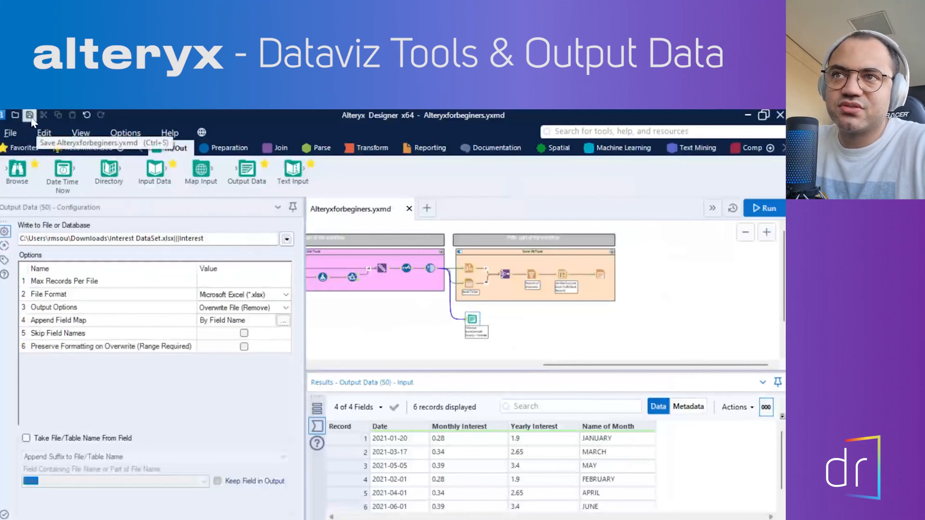
{"action": "double_click", "coordinate": [30, 122]}
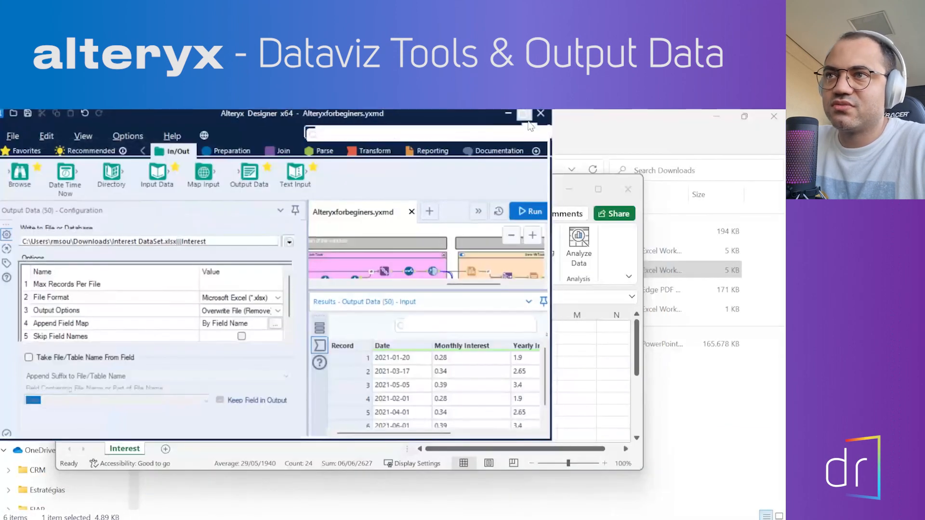
{"action": "left_click", "coordinate": [529, 118]}
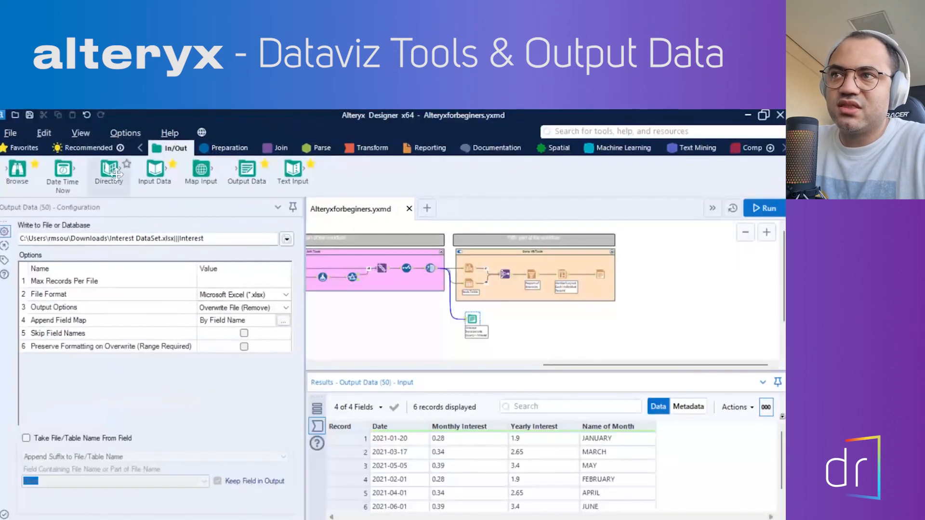
{"action": "left_click", "coordinate": [780, 116]}
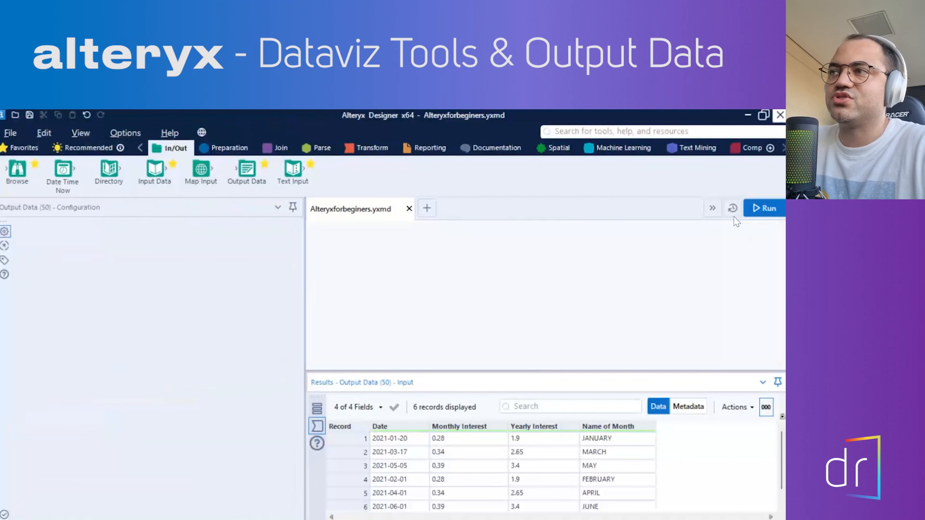